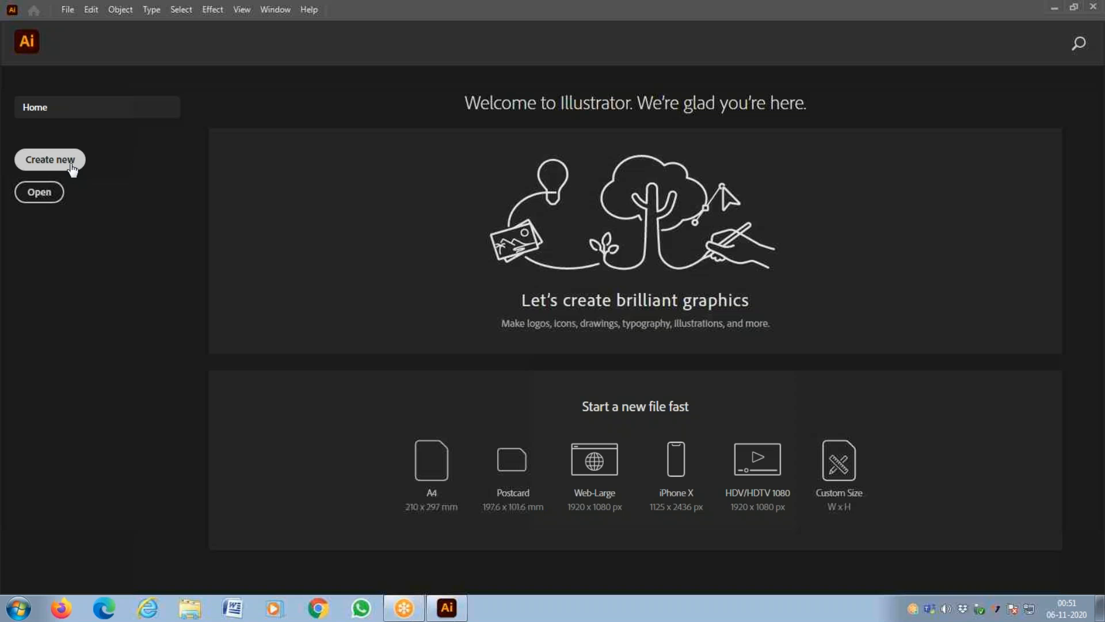
Step: Create a new portrait A4 document with one artboard, units in points and CMYK color mode
{"action": "left_click", "coordinate": [50, 159]}
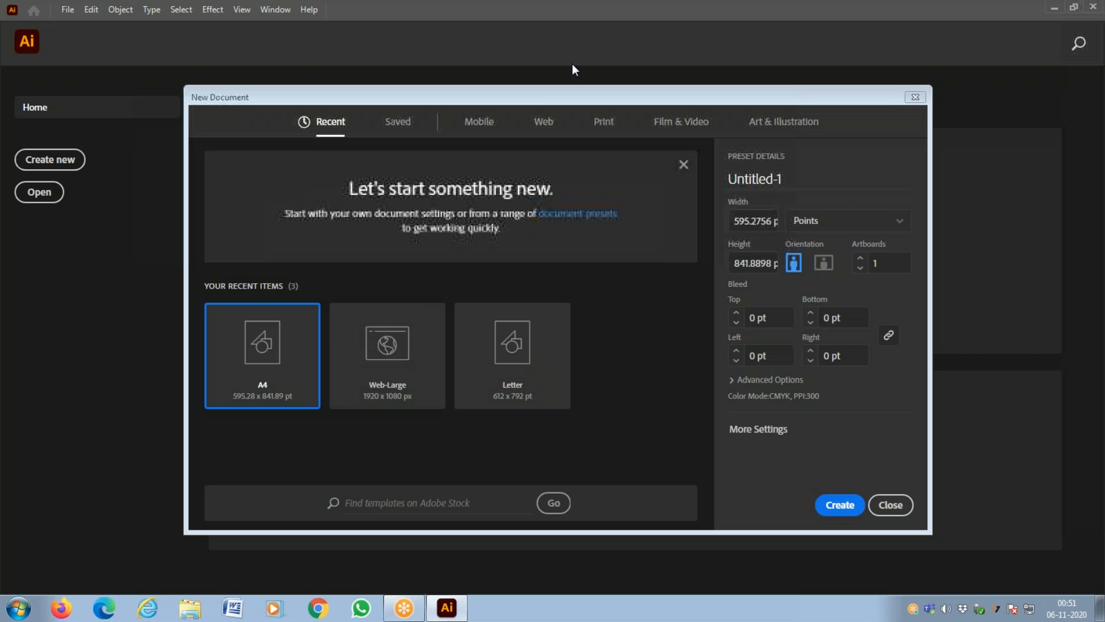
{"action": "left_click_drag", "start_coordinate": [535, 99], "coordinate": [450, 53]}
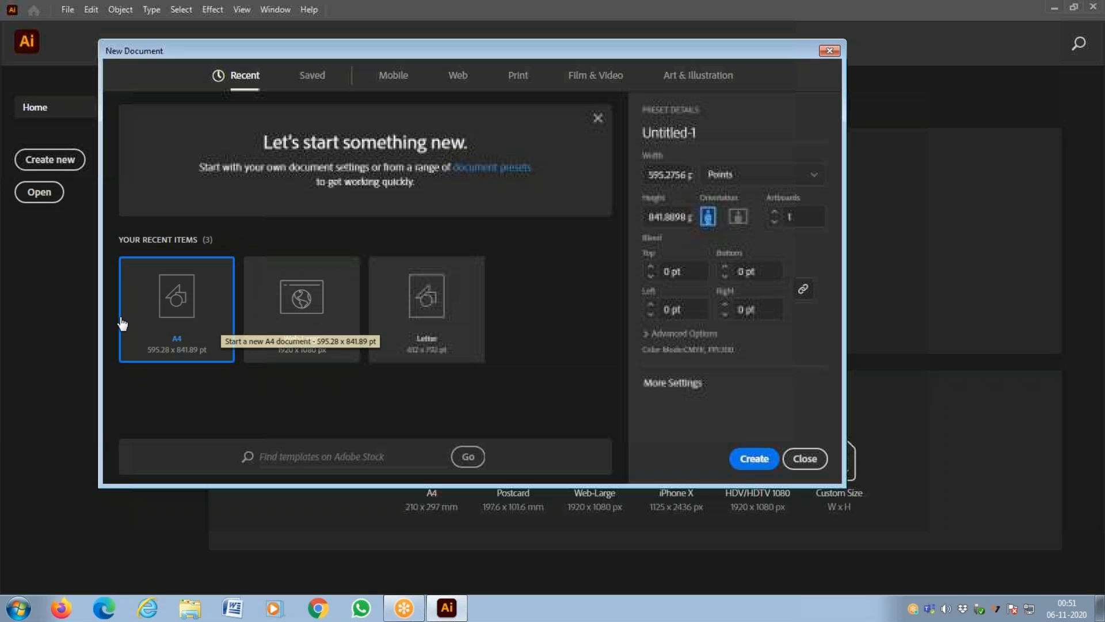
{"action": "left_click", "coordinate": [749, 456]}
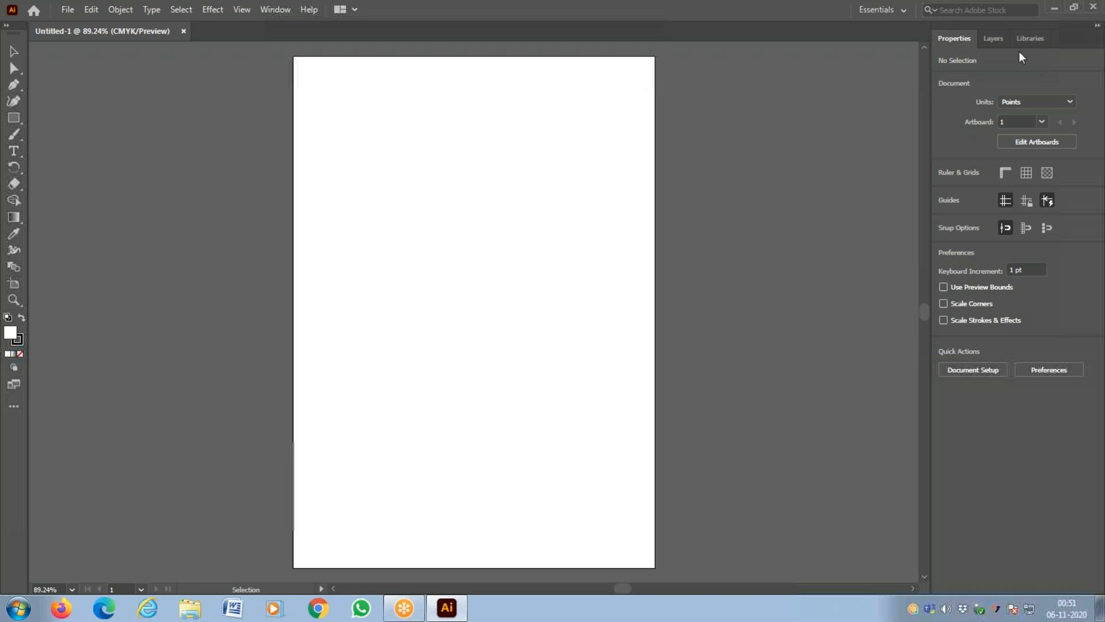
Step: Switch to the Libraries view, show the Stroke panel and position it over the empty Libraries area
{"action": "left_click", "coordinate": [992, 39]}
{"action": "left_click", "coordinate": [1030, 38]}
{"action": "left_click", "coordinate": [961, 41]}
{"action": "left_click", "coordinate": [276, 10]}
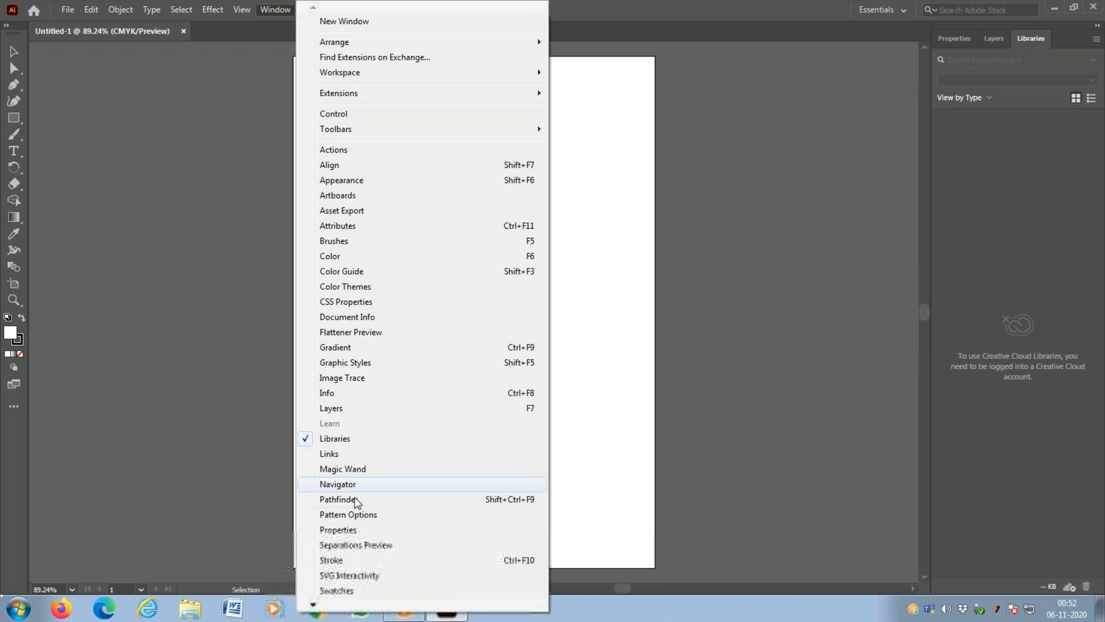
{"action": "left_click", "coordinate": [365, 561]}
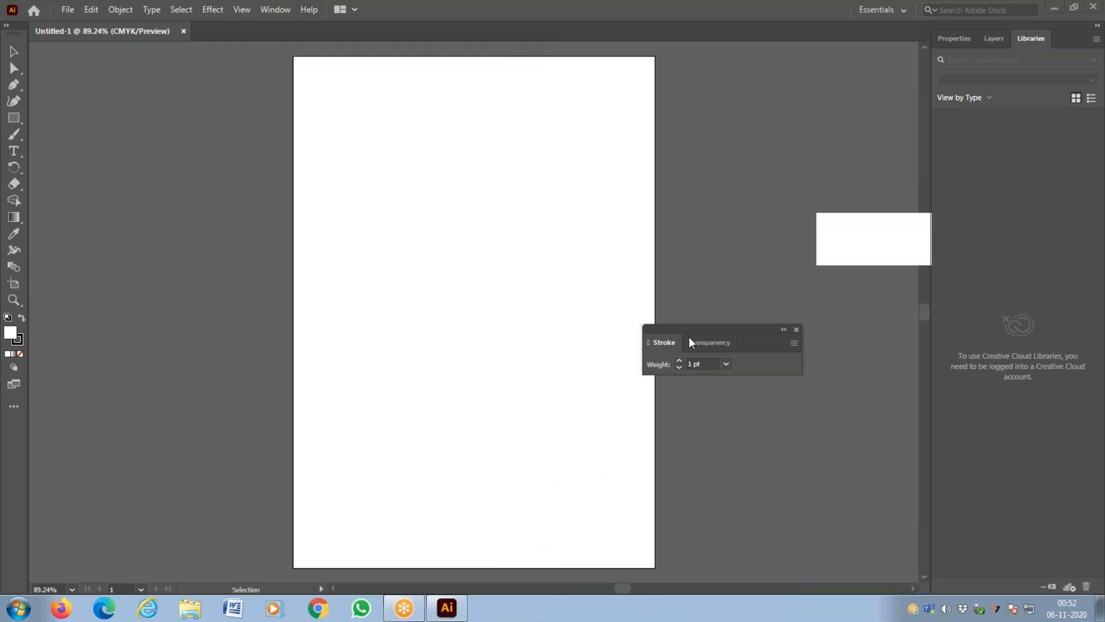
{"action": "mouse_move", "coordinate": [689, 329]}
{"action": "left_mouse_down"}
{"action": "mouse_move", "coordinate": [910, 262]}
{"action": "mouse_move", "coordinate": [900, 347]}
{"action": "mouse_move", "coordinate": [866, 333]}
{"action": "mouse_move", "coordinate": [1004, 154]}
{"action": "left_mouse_up"}
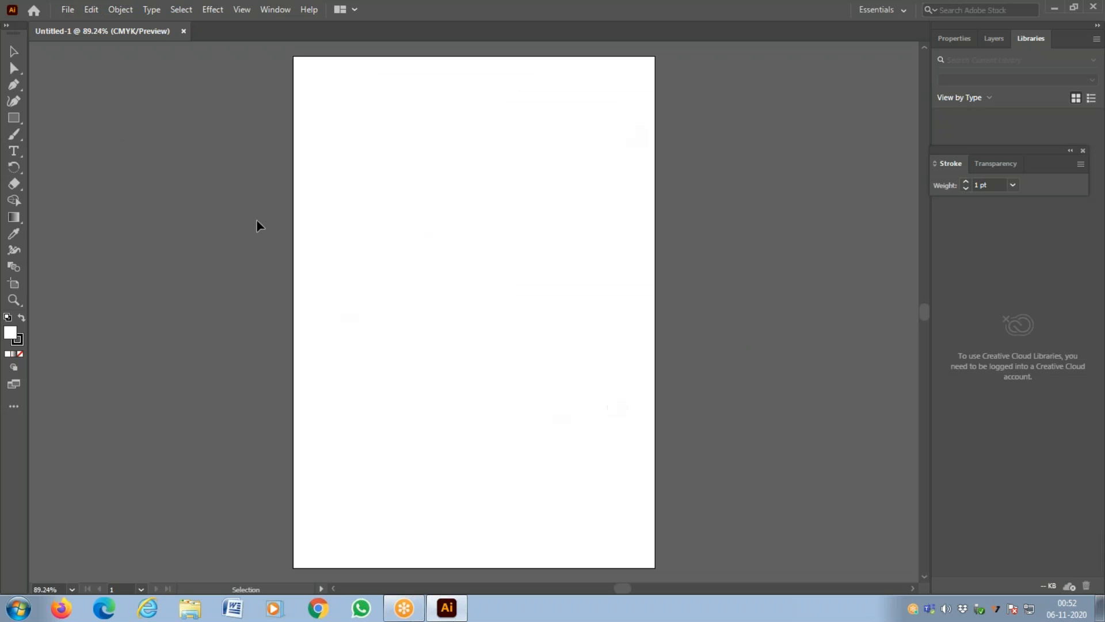
Step: Start placing a file and browse to the FROM D folder on the Downloads (F:) drive
{"action": "left_click", "coordinate": [68, 10]}
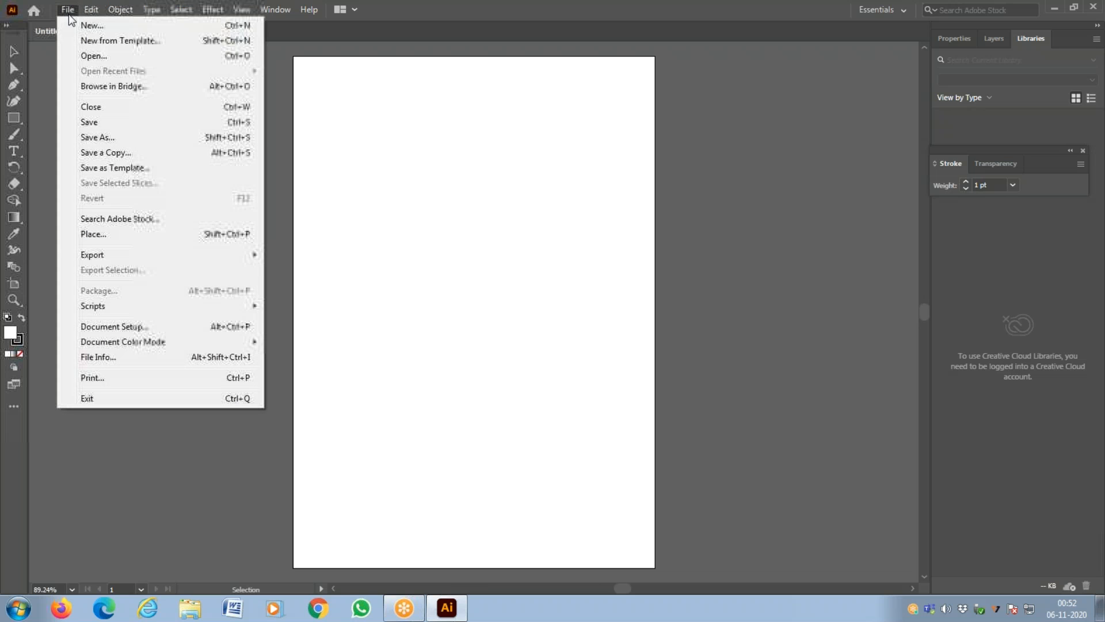
{"action": "left_click", "coordinate": [153, 237]}
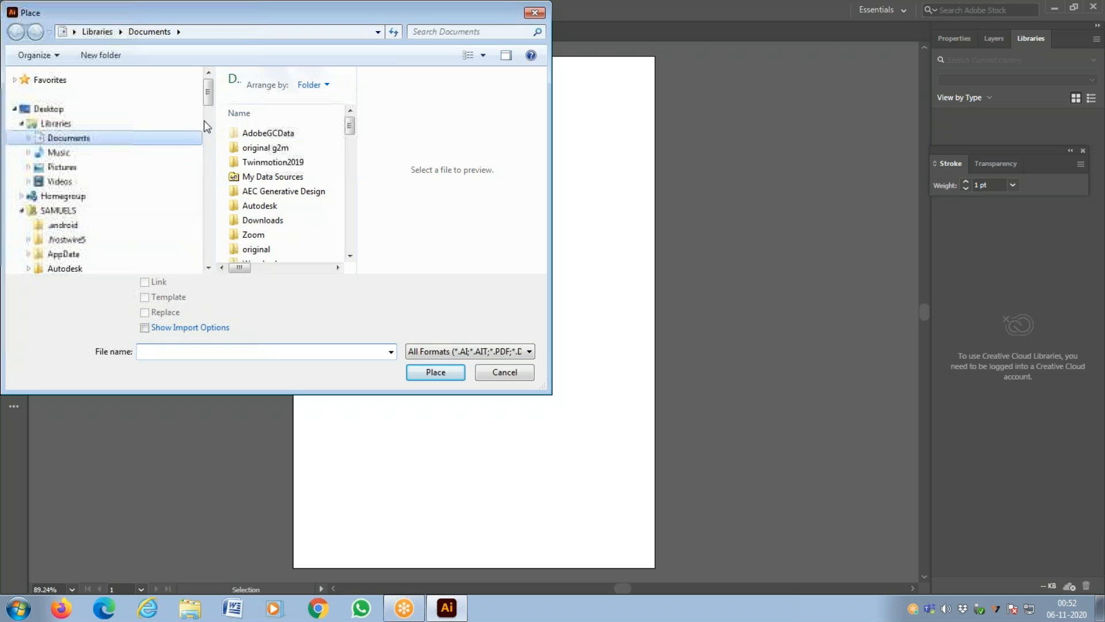
{"action": "scroll", "coordinate": [139, 190], "scroll_direction": "down", "scroll_amount": 10}
{"action": "left_click", "coordinate": [95, 175]}
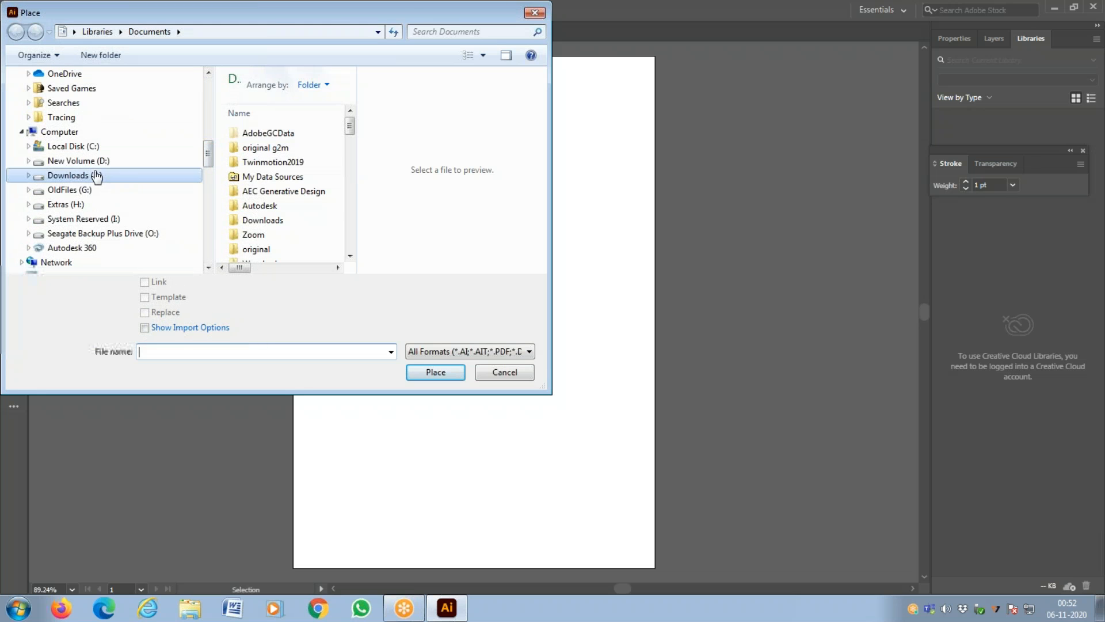
{"action": "left_click", "coordinate": [270, 182]}
{"action": "scroll", "coordinate": [311, 225], "scroll_direction": "down", "scroll_amount": 3}
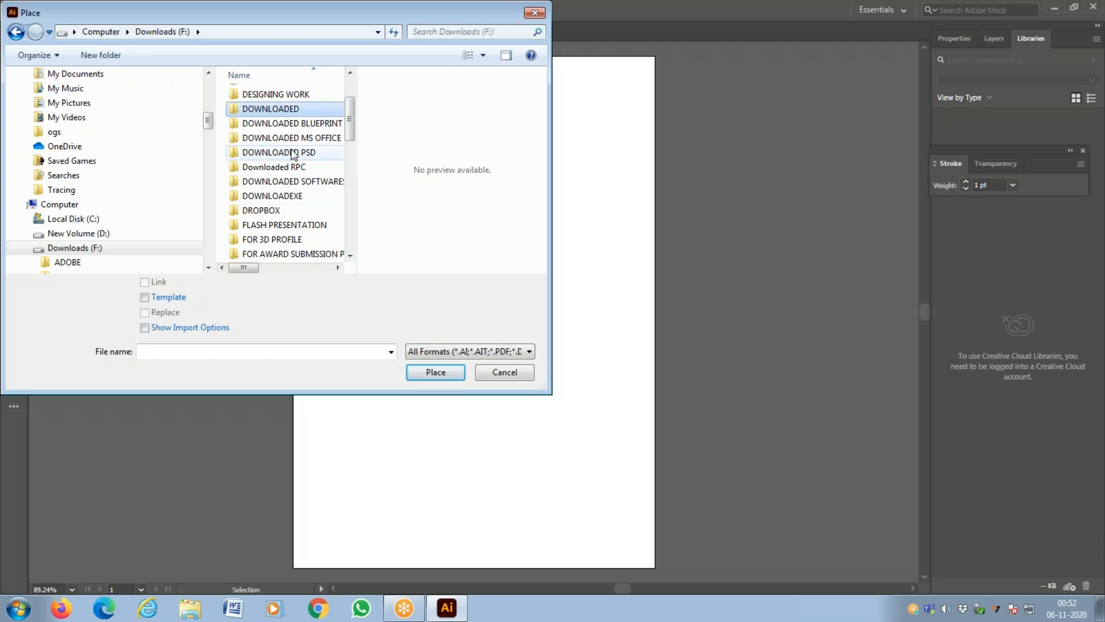
{"action": "left_click", "coordinate": [283, 224]}
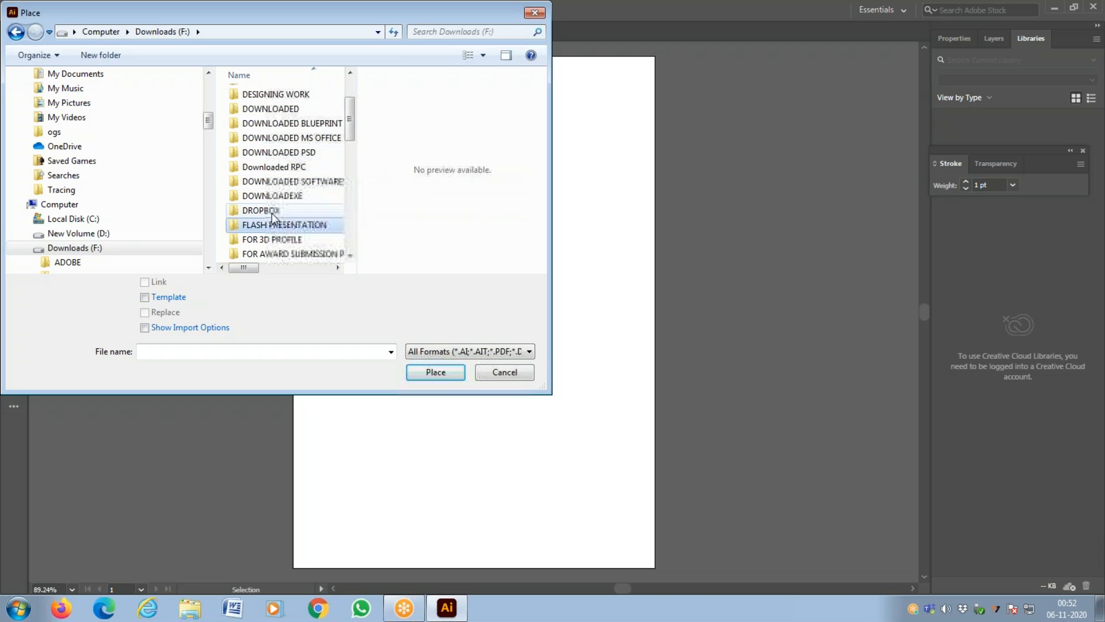
{"action": "scroll", "coordinate": [277, 253], "scroll_direction": "down", "scroll_amount": 1}
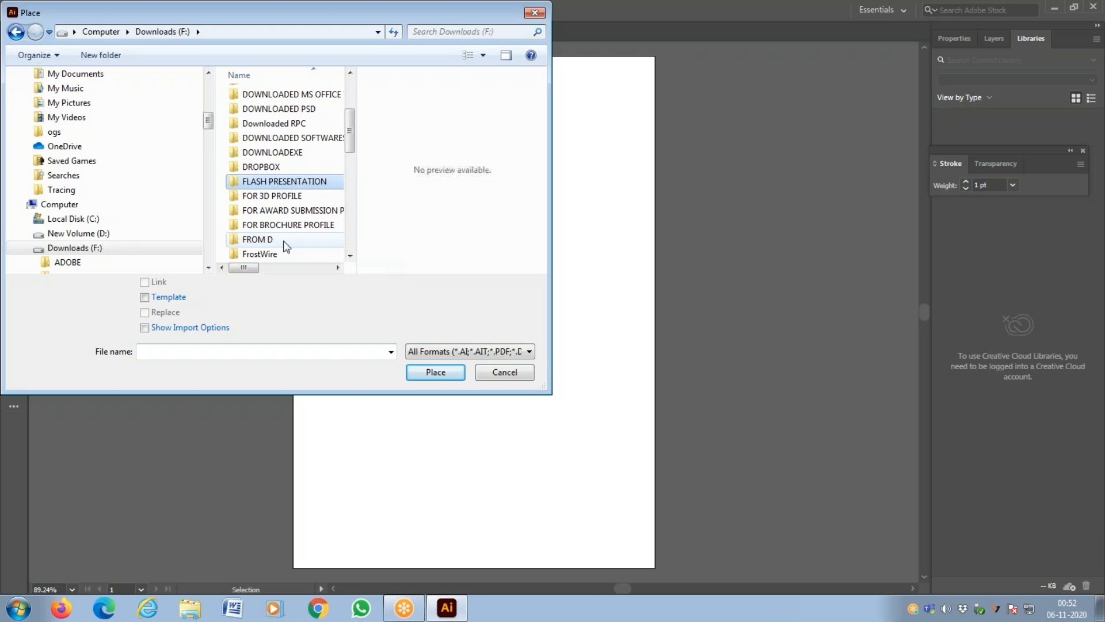
{"action": "double_click", "coordinate": [283, 240]}
Step: Browse through the commons folder and Academic August -December 2020 to the DOWNLOAD folder inside WD
{"action": "double_click", "coordinate": [306, 127]}
{"action": "scroll", "coordinate": [285, 197], "scroll_direction": "down", "scroll_amount": 3}
{"action": "scroll", "coordinate": [285, 198], "scroll_direction": "down", "scroll_amount": 8}
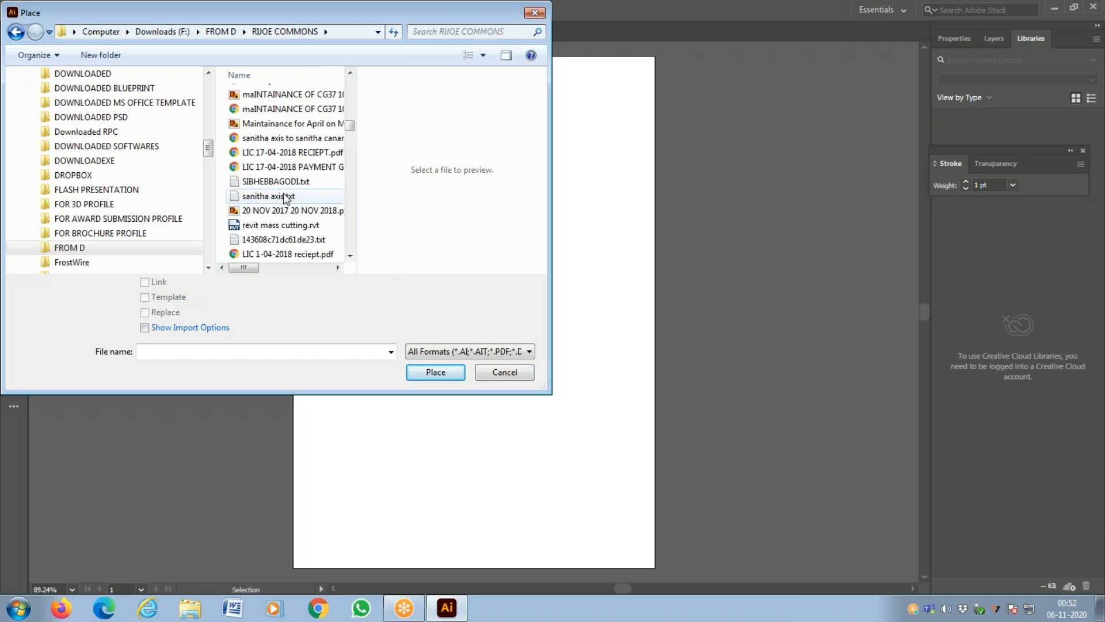
{"action": "scroll", "coordinate": [284, 197], "scroll_direction": "down", "scroll_amount": 8}
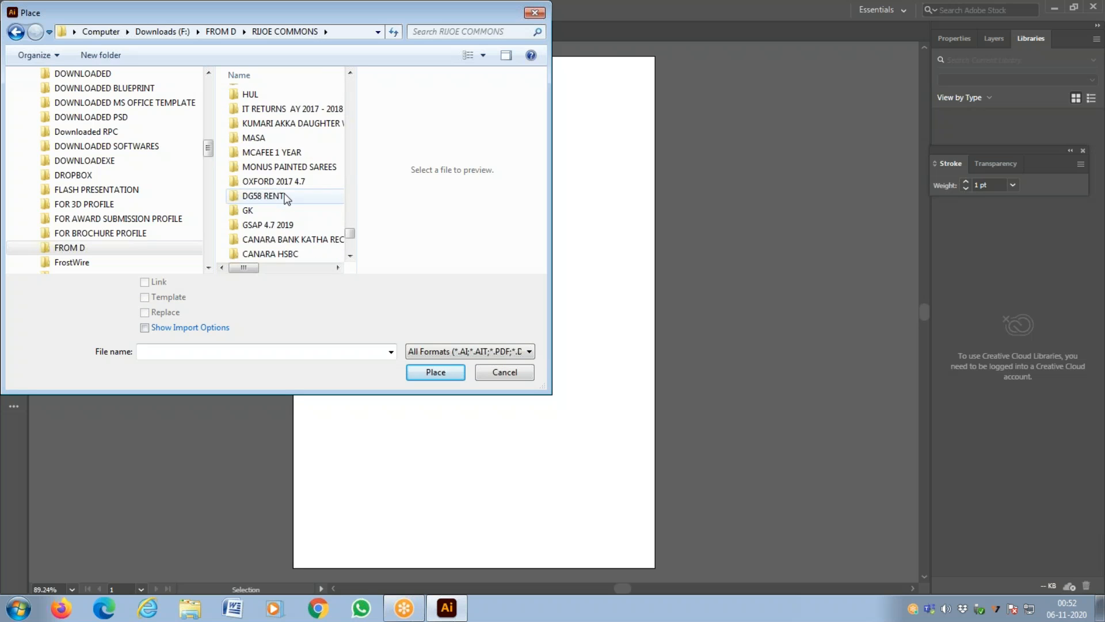
{"action": "scroll", "coordinate": [285, 197], "scroll_direction": "up", "scroll_amount": 3}
{"action": "double_click", "coordinate": [287, 164]}
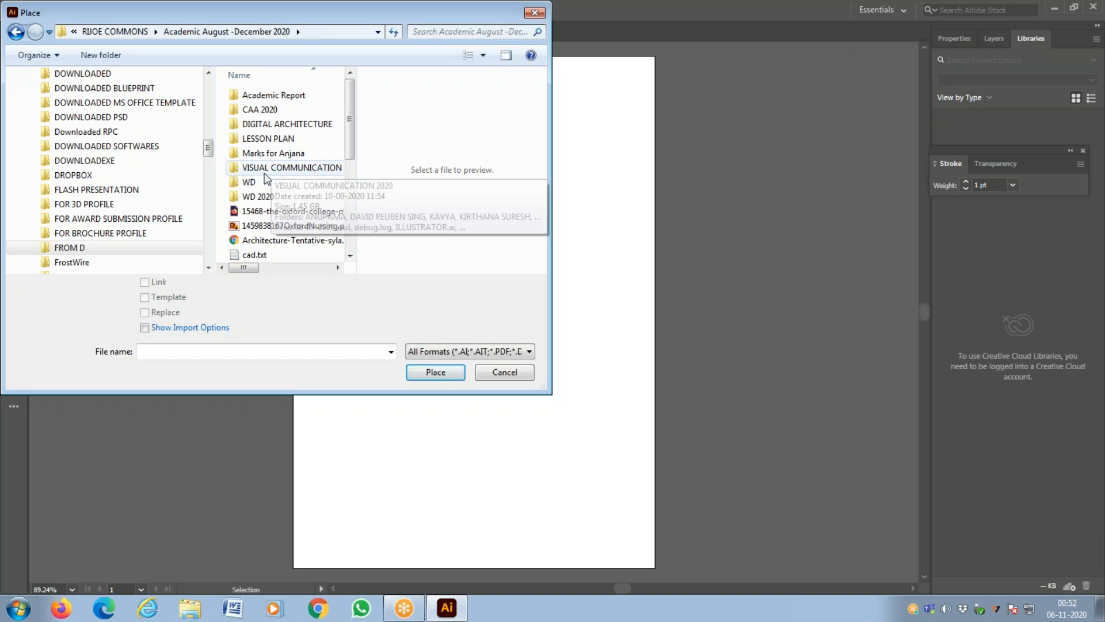
{"action": "double_click", "coordinate": [262, 181]}
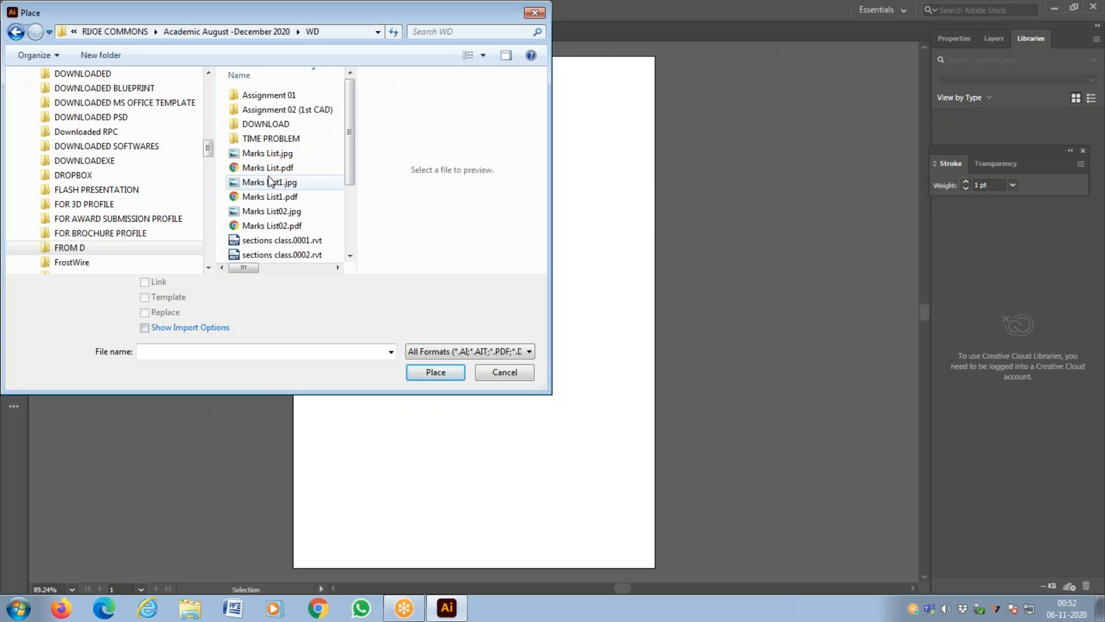
{"action": "double_click", "coordinate": [259, 124]}
Step: Place the raccoon logo image 20201105_151507.jpg at full size, starting just inside the artboard's upper-left corner
{"action": "scroll", "coordinate": [280, 185], "scroll_direction": "down", "scroll_amount": 2}
{"action": "scroll", "coordinate": [280, 186], "scroll_direction": "down", "scroll_amount": 8}
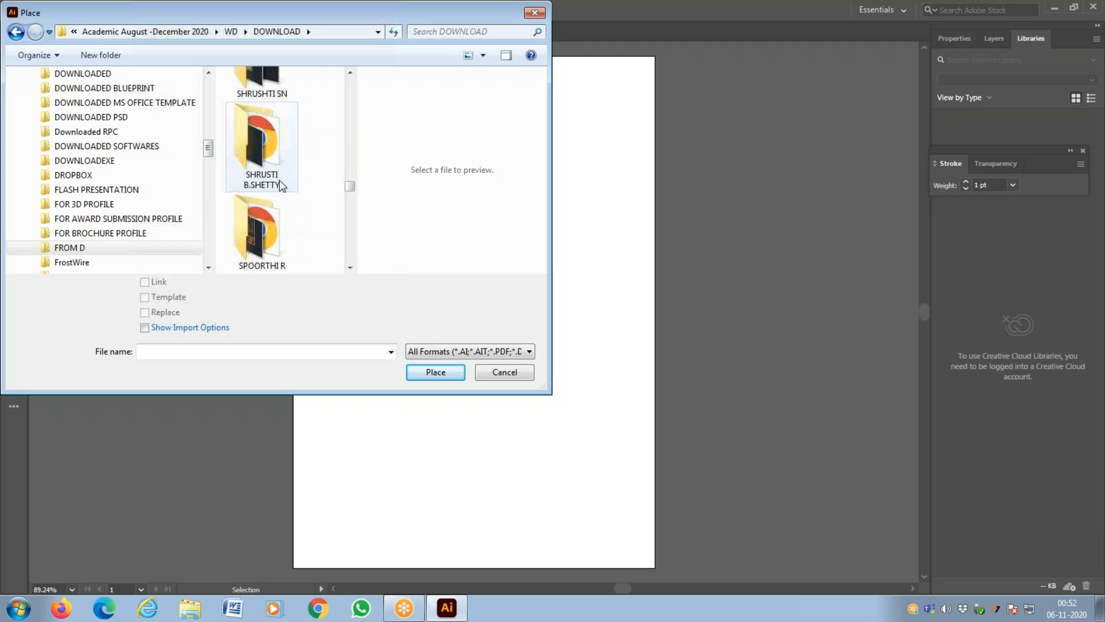
{"action": "scroll", "coordinate": [279, 180], "scroll_direction": "down", "scroll_amount": 3}
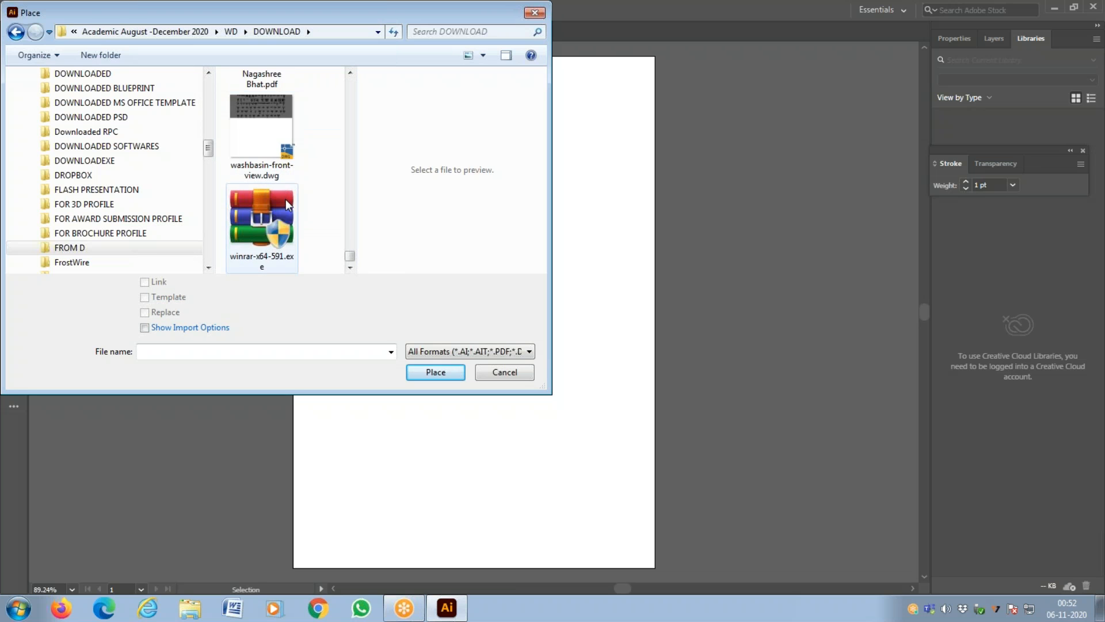
{"action": "scroll", "coordinate": [287, 209], "scroll_direction": "up", "scroll_amount": 4}
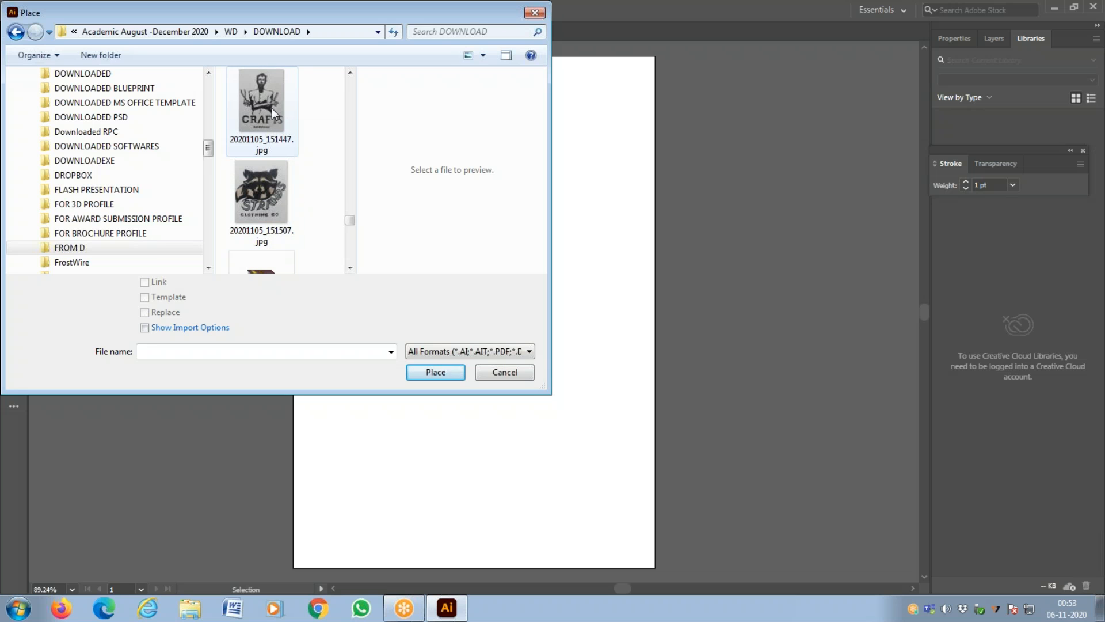
{"action": "double_click", "coordinate": [262, 190]}
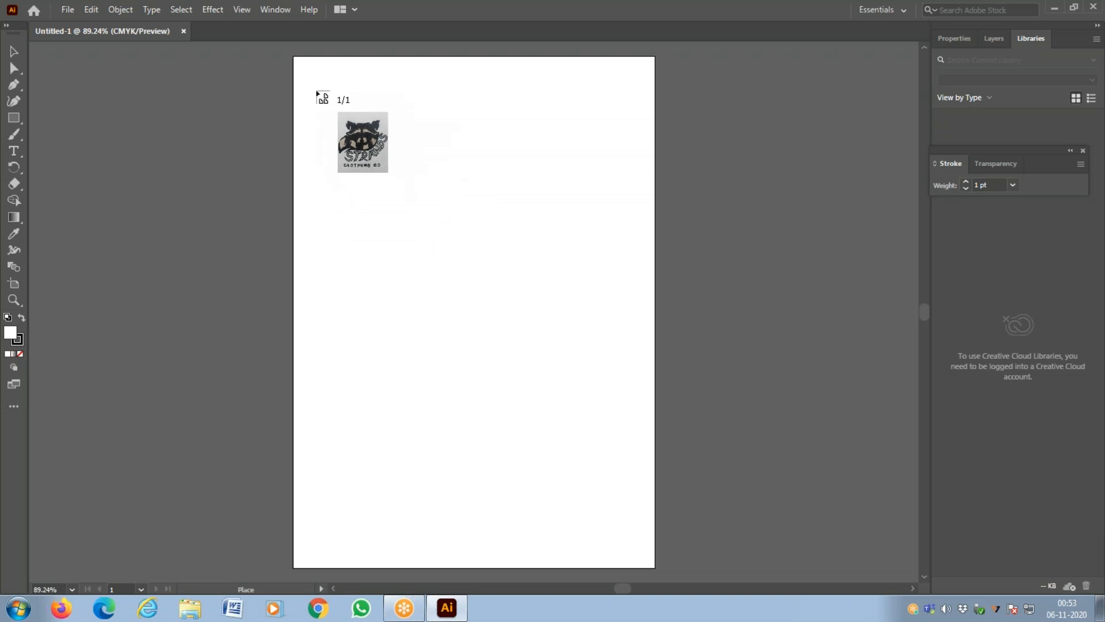
{"action": "left_click", "coordinate": [300, 65]}
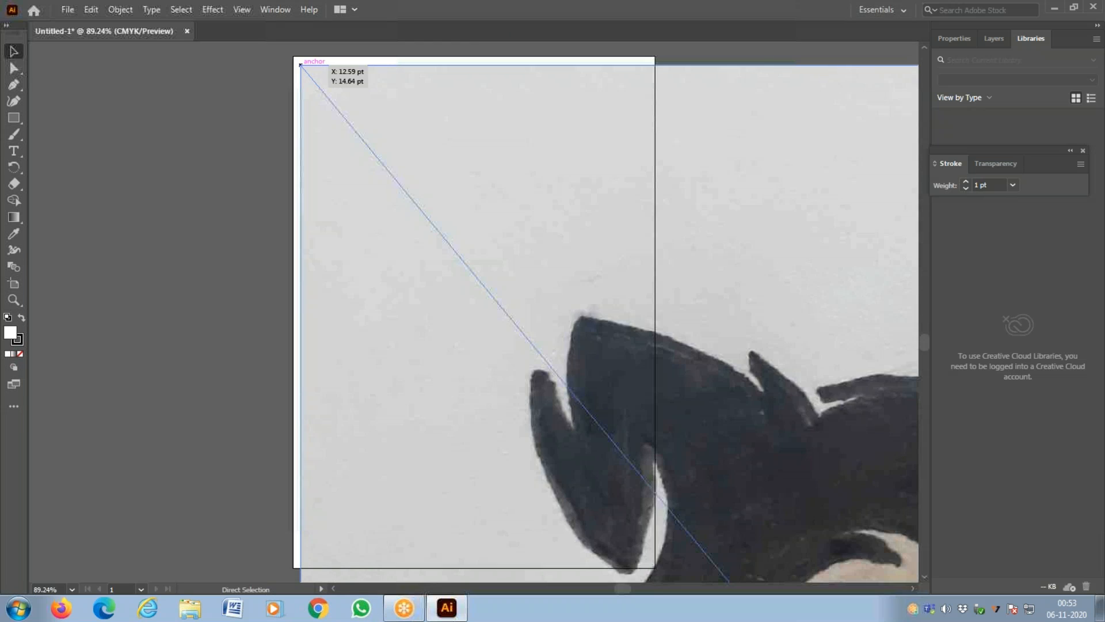
{"action": "key", "text": "ctrl+minus"}
{"action": "key", "text": "ctrl+minus"}
{"action": "key", "text": "ctrl+minus"}
{"action": "key", "text": "ctrl+minus"}
{"action": "key", "text": "ctrl+minus"}
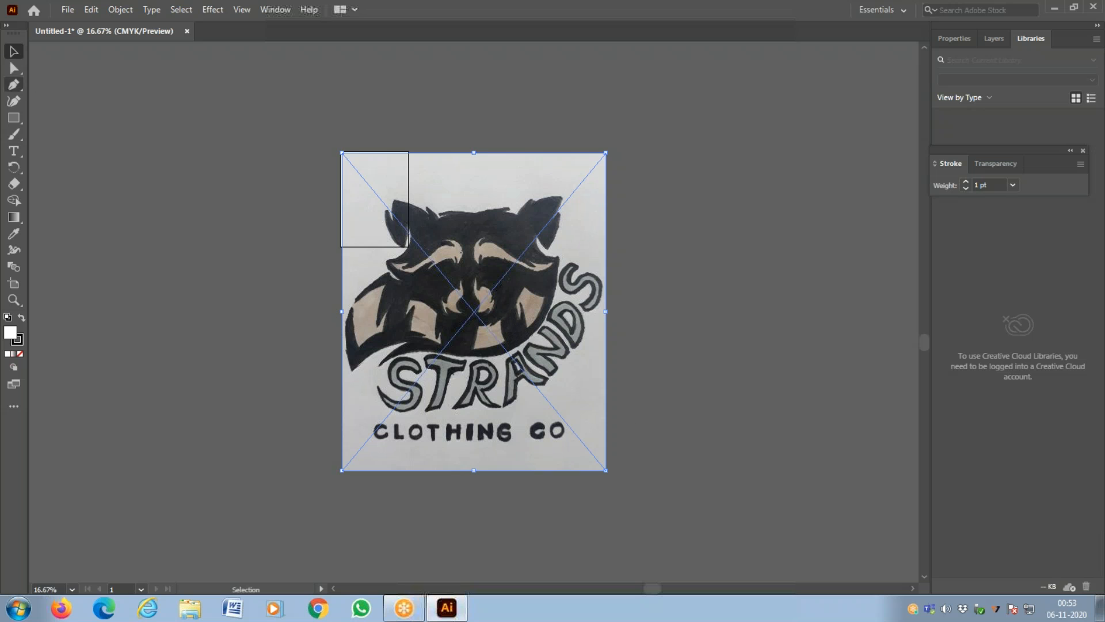
Step: Try to enlarge Artboard 1 to cover the whole placed image, using artboard editing from the document setup
{"action": "left_click", "coordinate": [68, 9]}
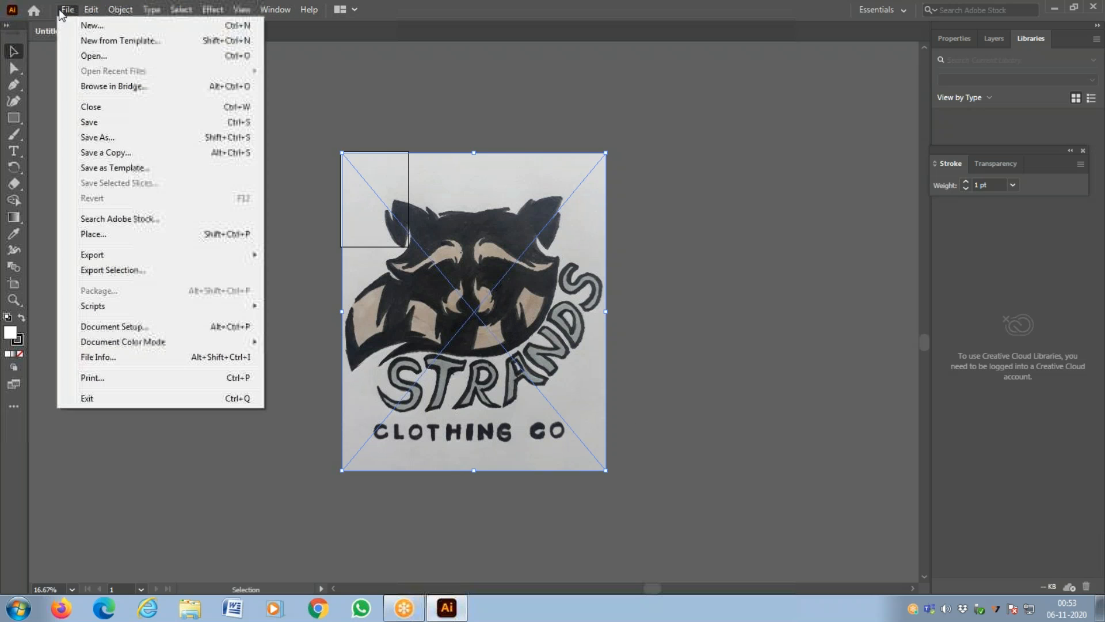
{"action": "left_click", "coordinate": [156, 327]}
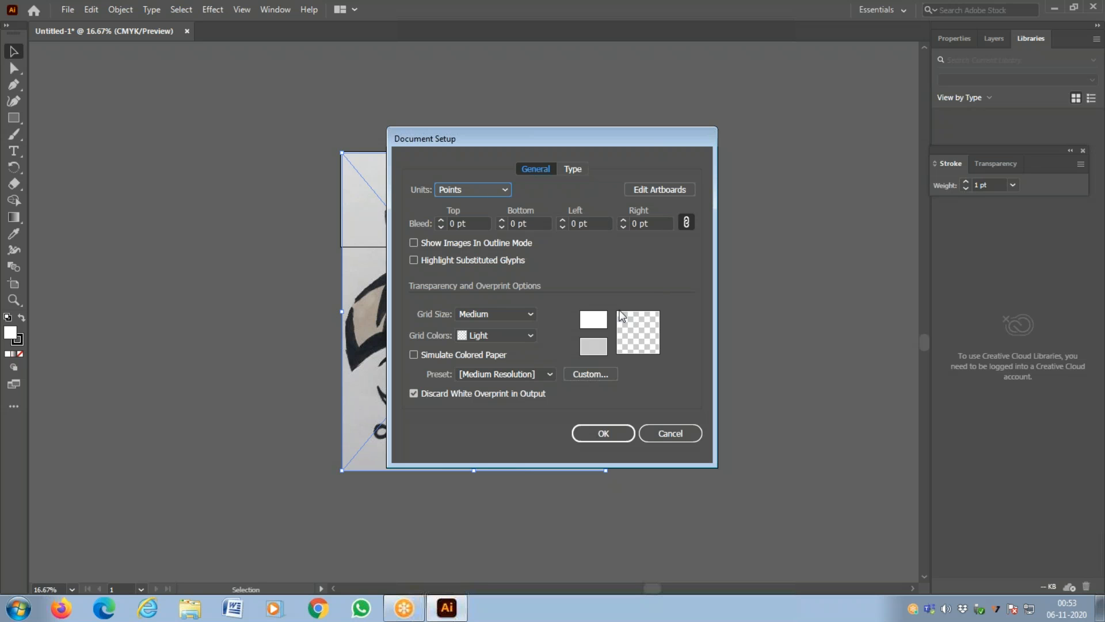
{"action": "left_click", "coordinate": [670, 190]}
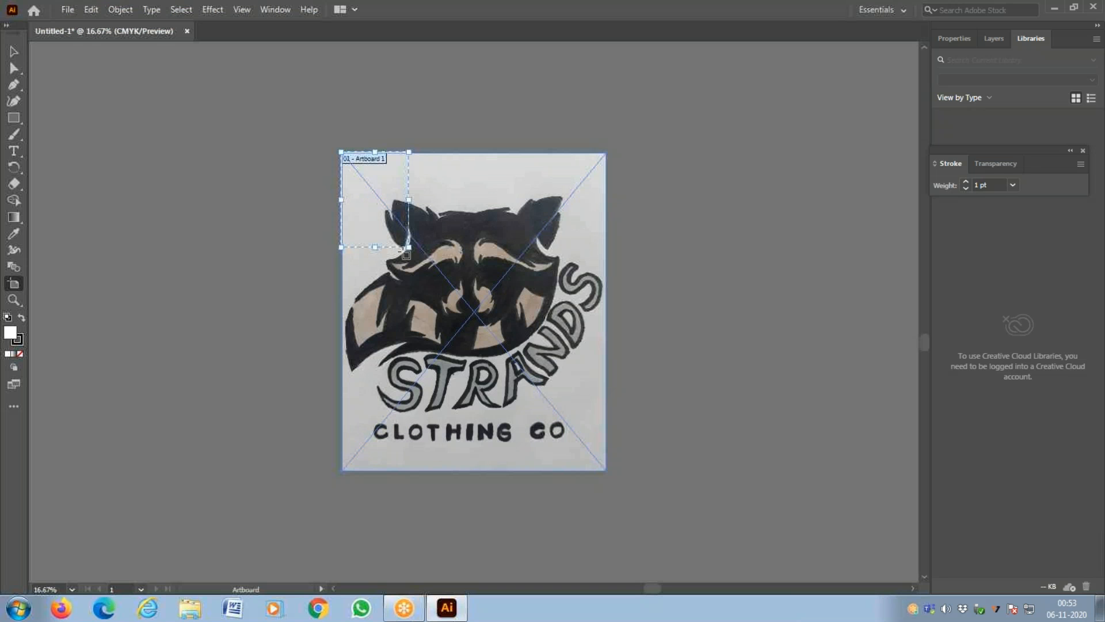
{"action": "left_click_drag", "start_coordinate": [408, 247], "coordinate": [608, 472]}
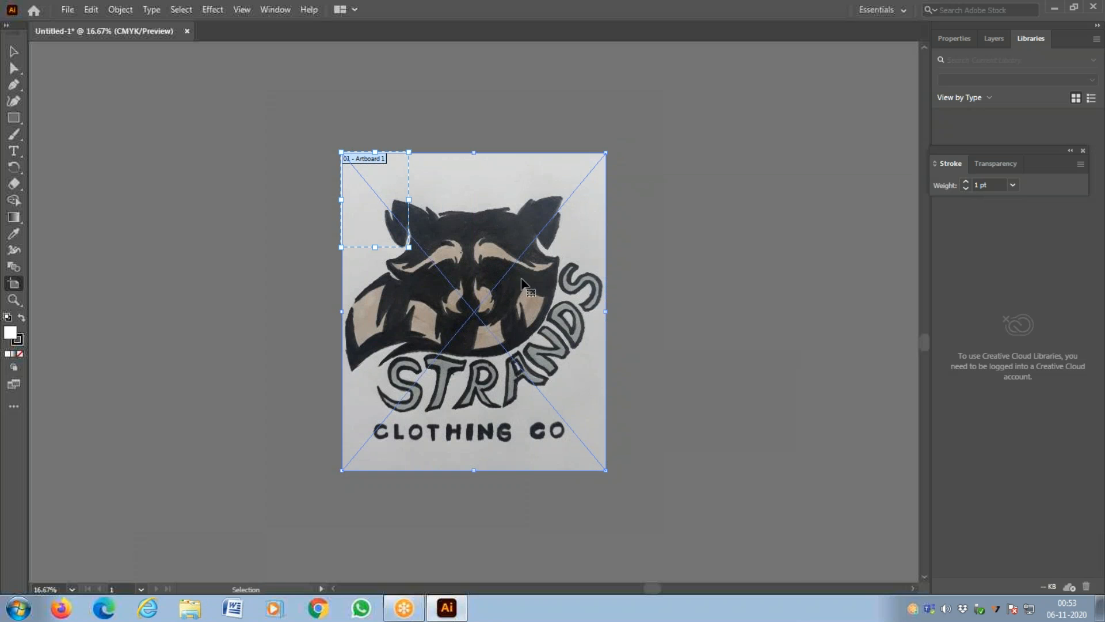
{"action": "key", "text": "v"}
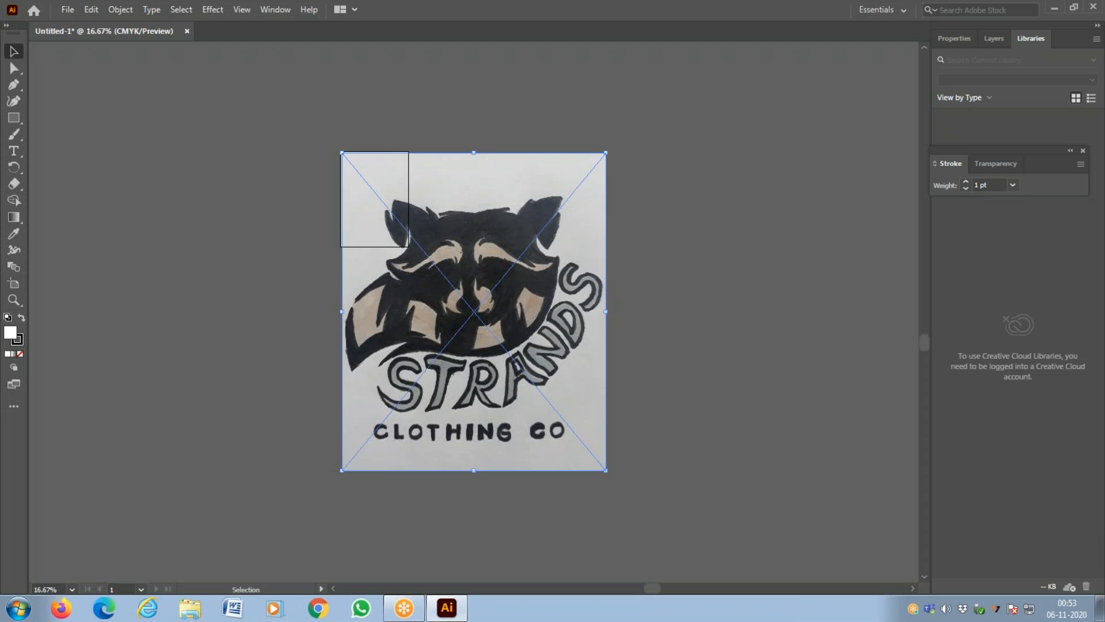
Step: Reopen artboard editing and try again to stretch Artboard 1 to the image's lower-right corner
{"action": "left_click", "coordinate": [69, 11]}
{"action": "left_click", "coordinate": [134, 328]}
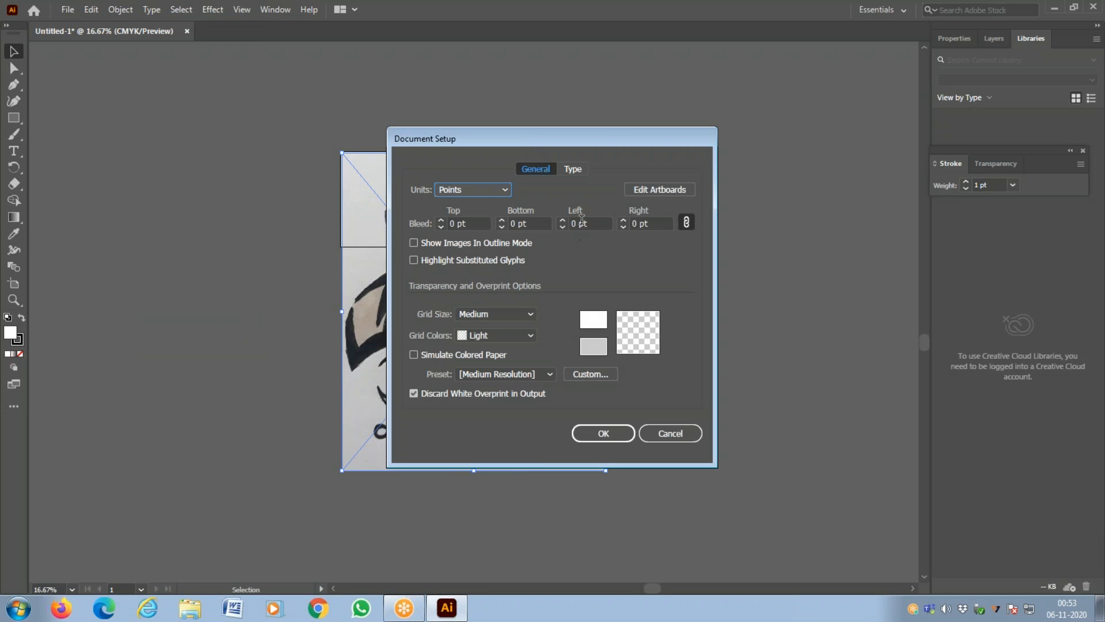
{"action": "left_click", "coordinate": [652, 190]}
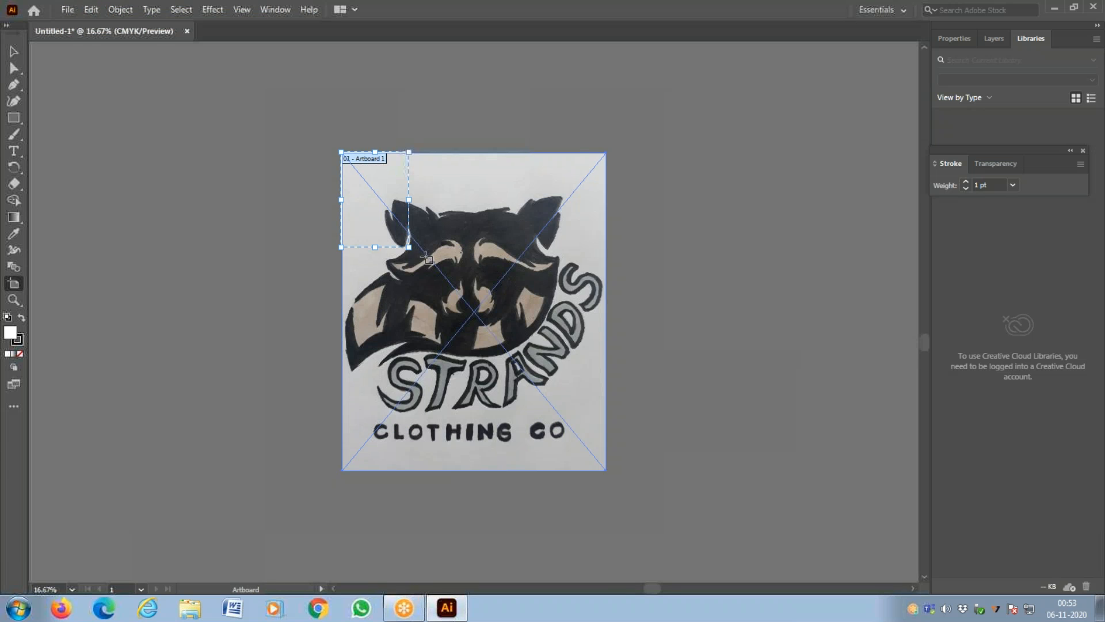
{"action": "left_click_drag", "start_coordinate": [407, 246], "coordinate": [600, 465]}
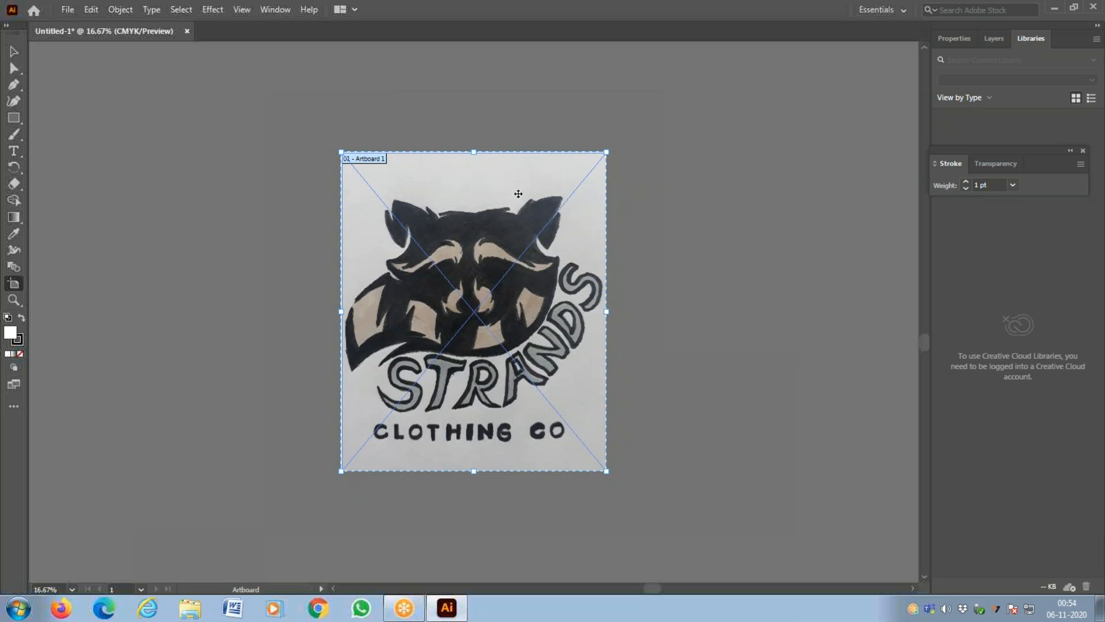
{"action": "key", "text": "Escape"}
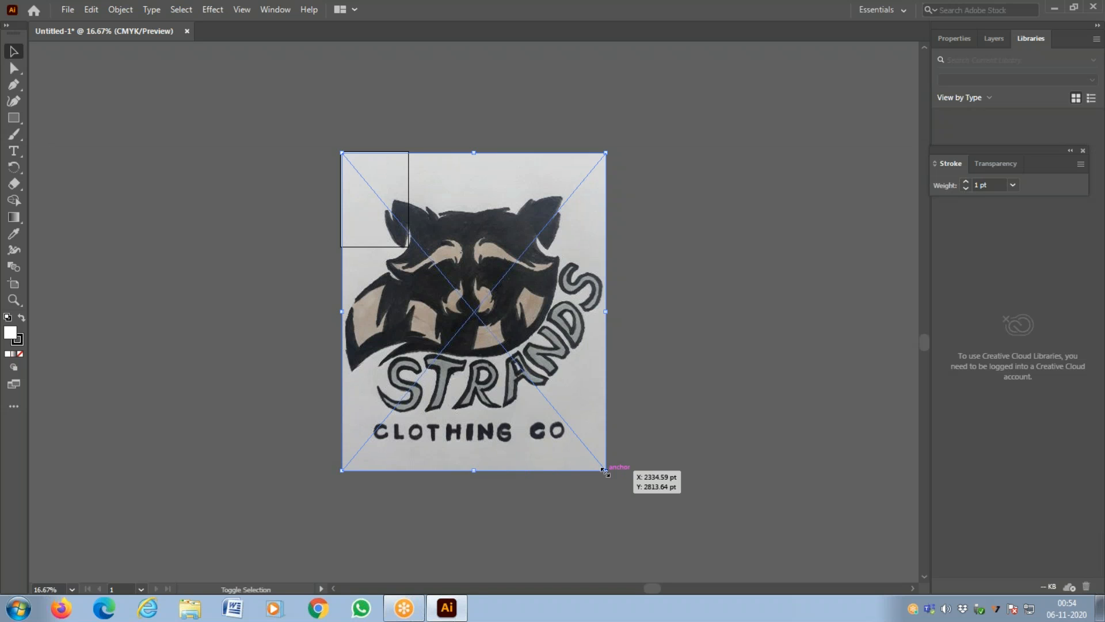
Step: Scale the placed raccoon image down proportionally from its lower-right corner until it fits within the artboard's width
{"action": "left_click_drag", "start_coordinate": [606, 471], "coordinate": [544, 251]}
{"action": "key", "text": "s"}
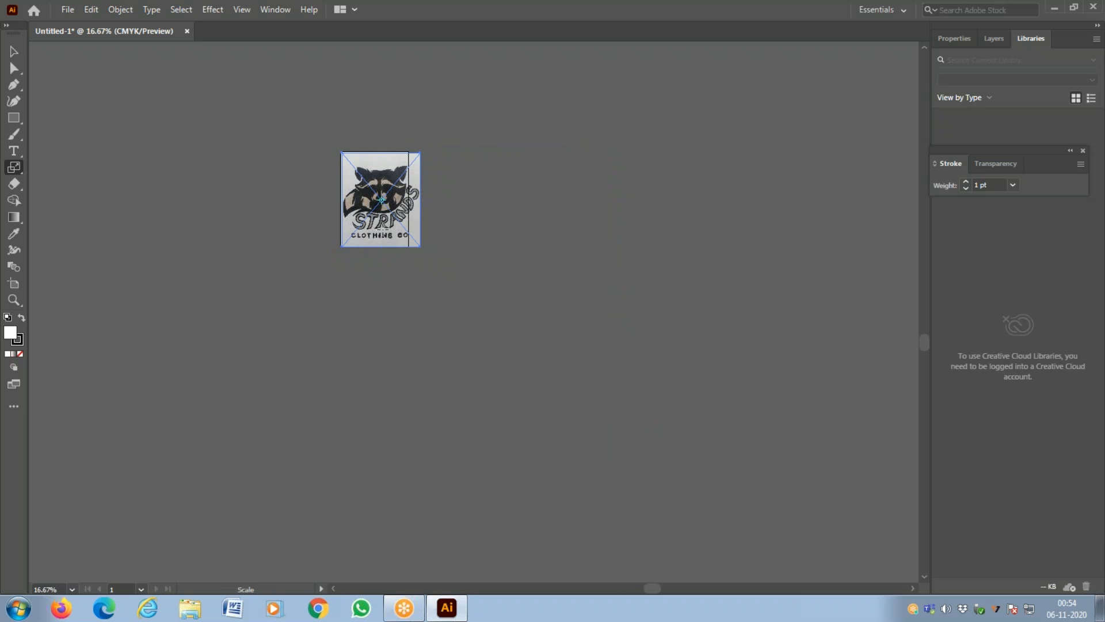
{"action": "key", "text": "z"}
{"action": "double_click", "coordinate": [393, 229]}
{"action": "key", "text": "space"}
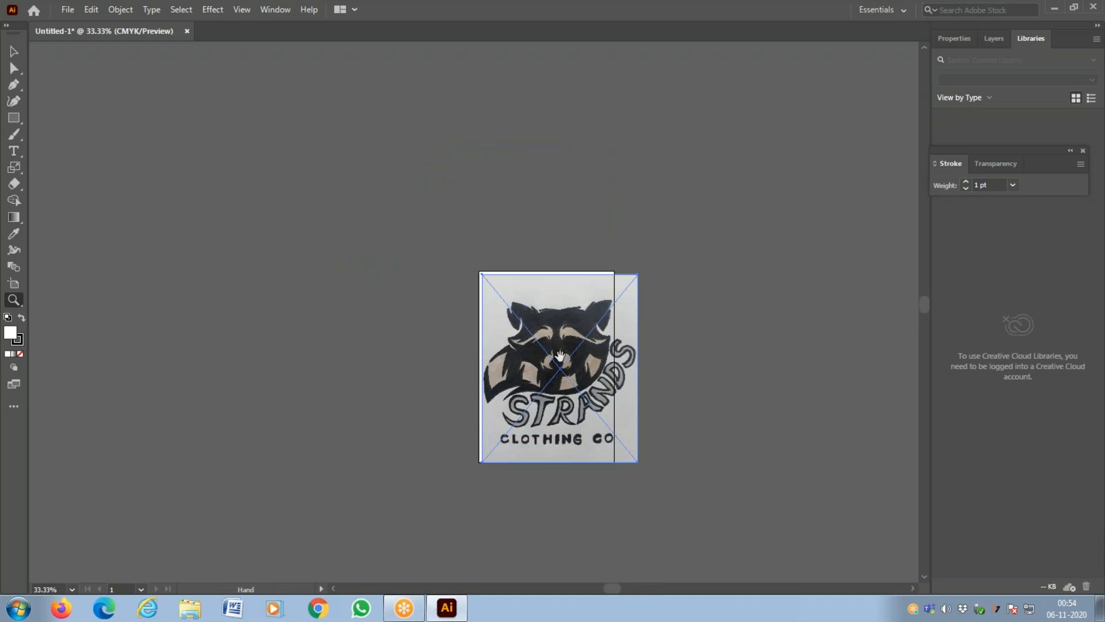
{"action": "left_click_drag", "start_coordinate": [560, 355], "coordinate": [493, 317]}
{"action": "left_click", "coordinate": [14, 52]}
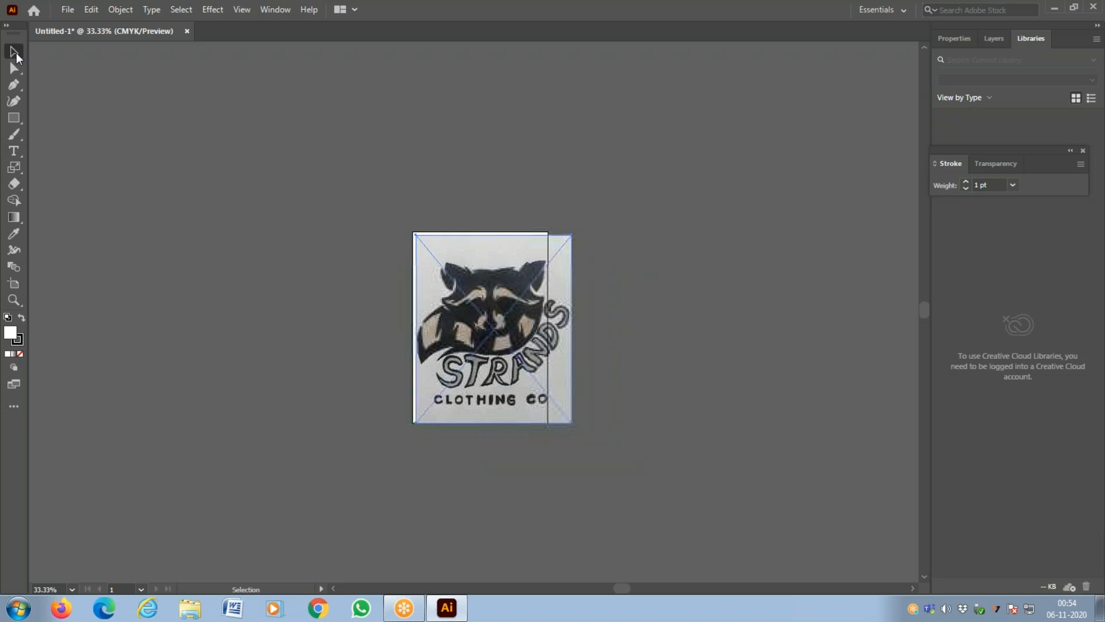
{"action": "left_click_drag", "start_coordinate": [568, 422], "coordinate": [562, 392]}
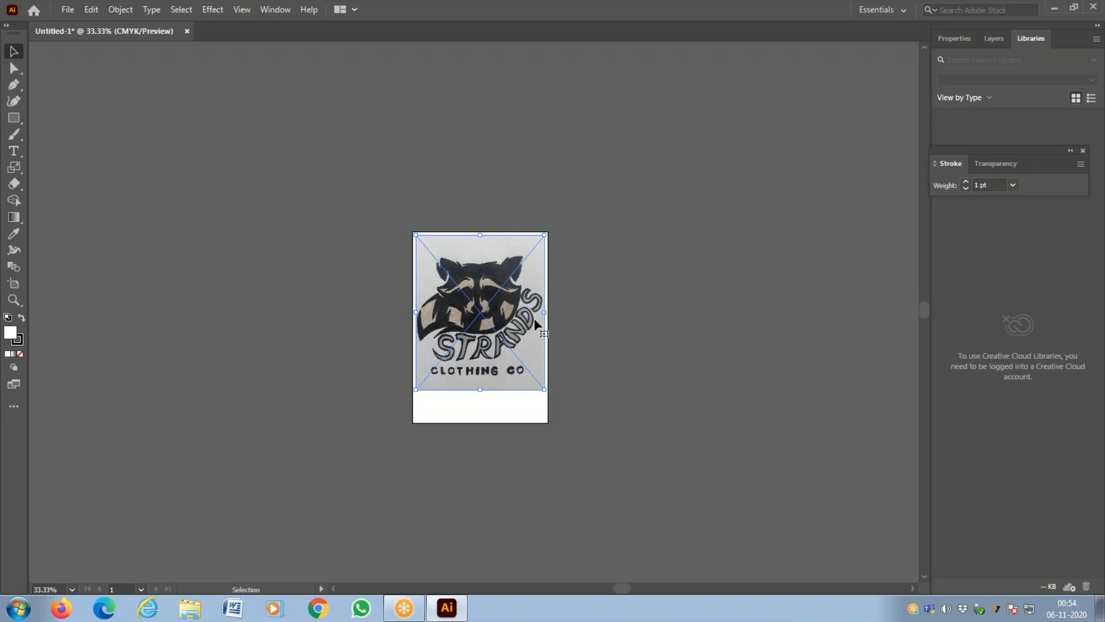
{"action": "left_click", "coordinate": [68, 10]}
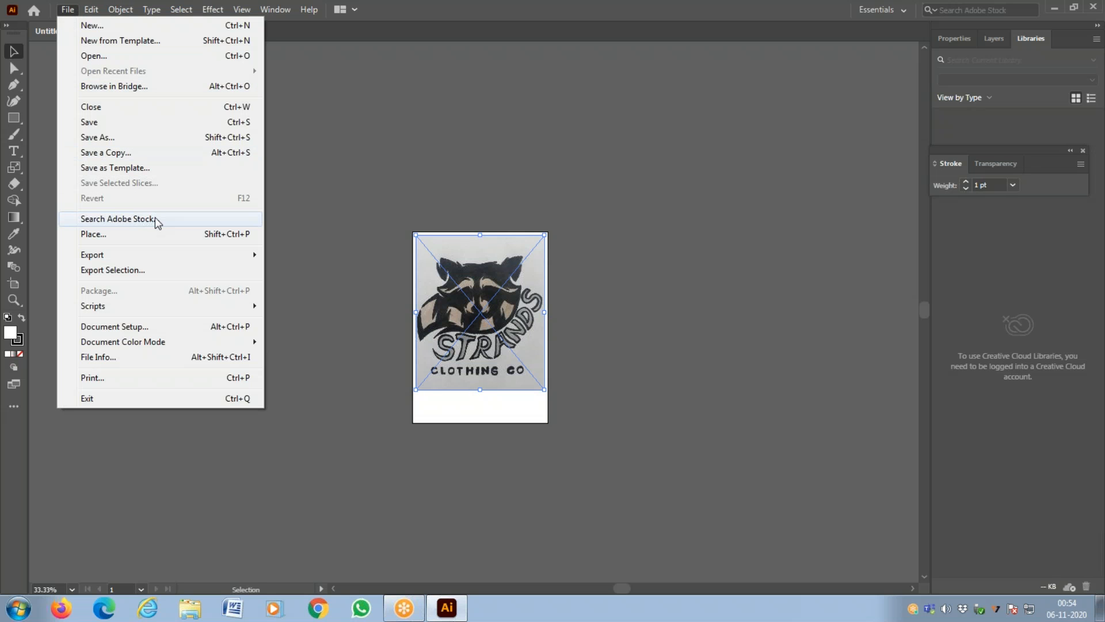
{"action": "left_click", "coordinate": [178, 326]}
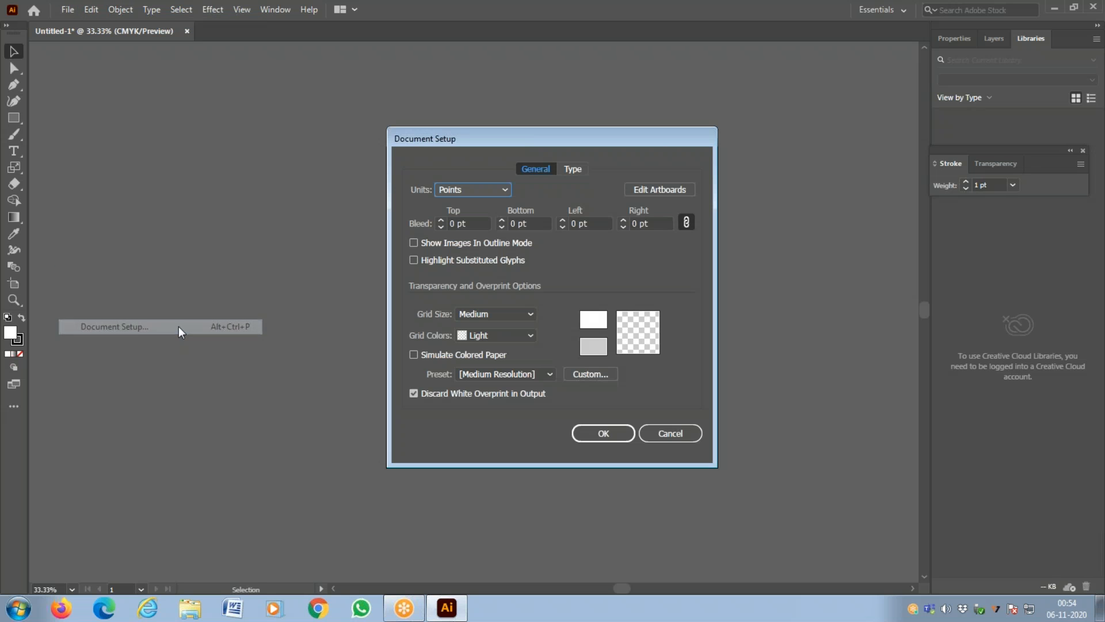
{"action": "left_click", "coordinate": [651, 193]}
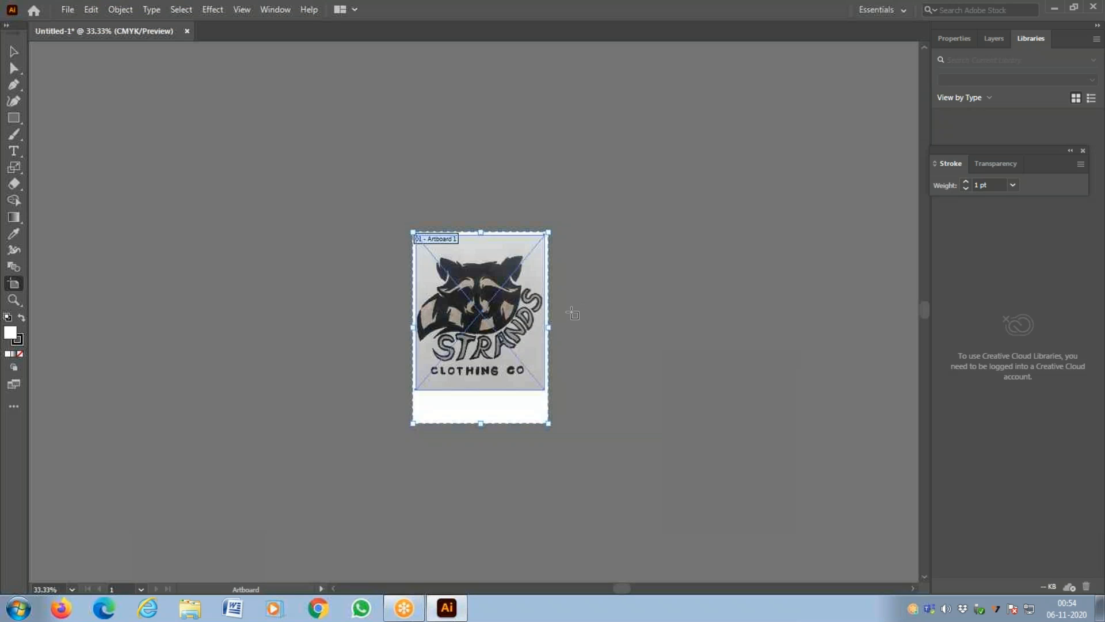
{"action": "key", "text": "Escape"}
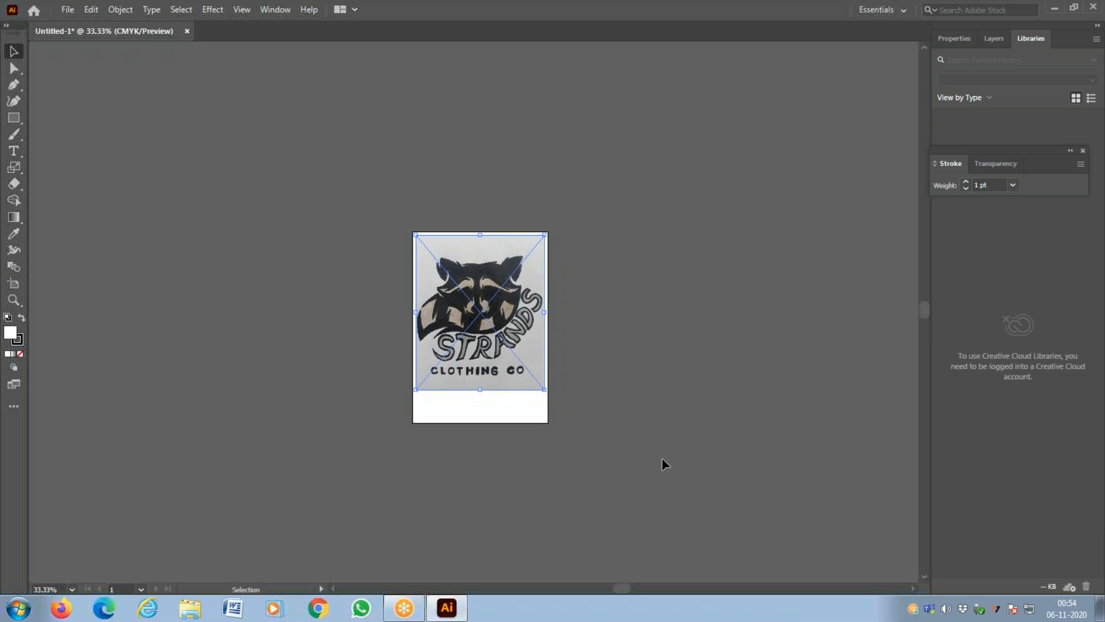
Step: Undo the scale-down of the raccoon image to restore its full placed size
{"action": "key", "text": "a"}
{"action": "left_click_drag", "start_coordinate": [553, 389], "coordinate": [578, 395]}
{"action": "key", "text": "v"}
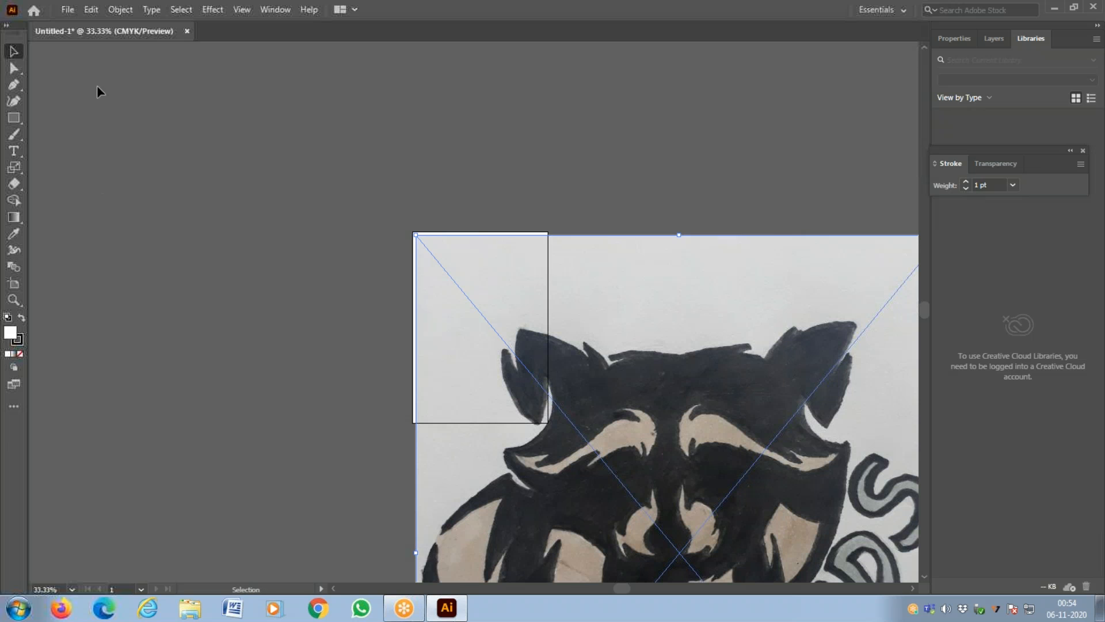
{"action": "left_click", "coordinate": [68, 9]}
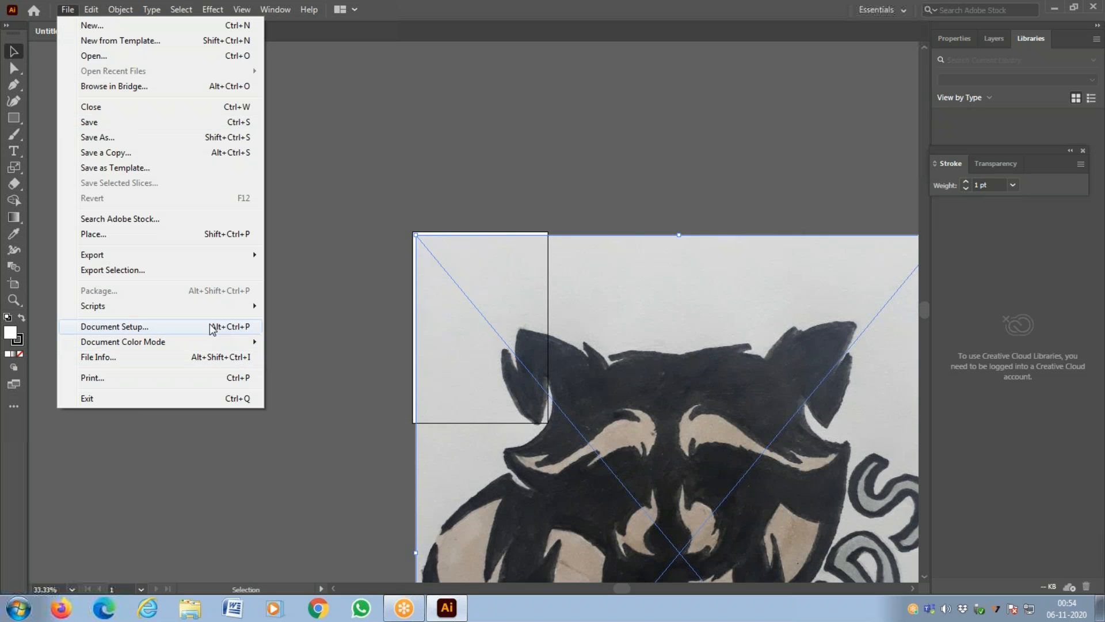
{"action": "left_click", "coordinate": [207, 327]}
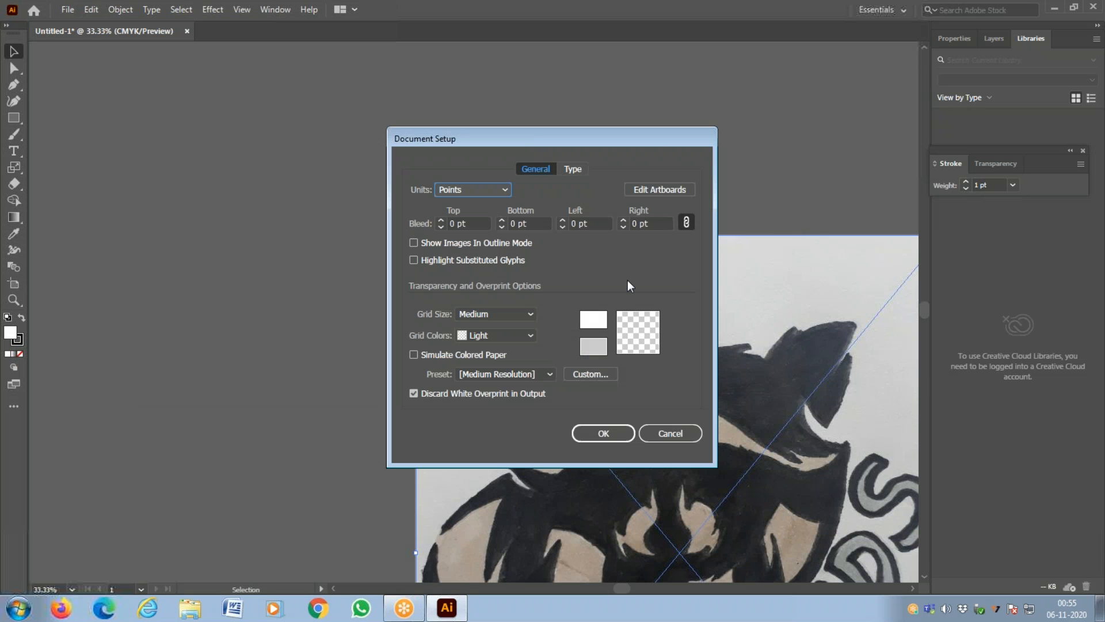
{"action": "left_click", "coordinate": [658, 194]}
{"action": "mouse_move", "coordinate": [636, 445]}
{"action": "left_mouse_down"}
{"action": "mouse_move", "coordinate": [451, 262]}
{"action": "mouse_move", "coordinate": [342, 202]}
{"action": "left_mouse_up"}
{"action": "key", "text": "ctrl+minus"}
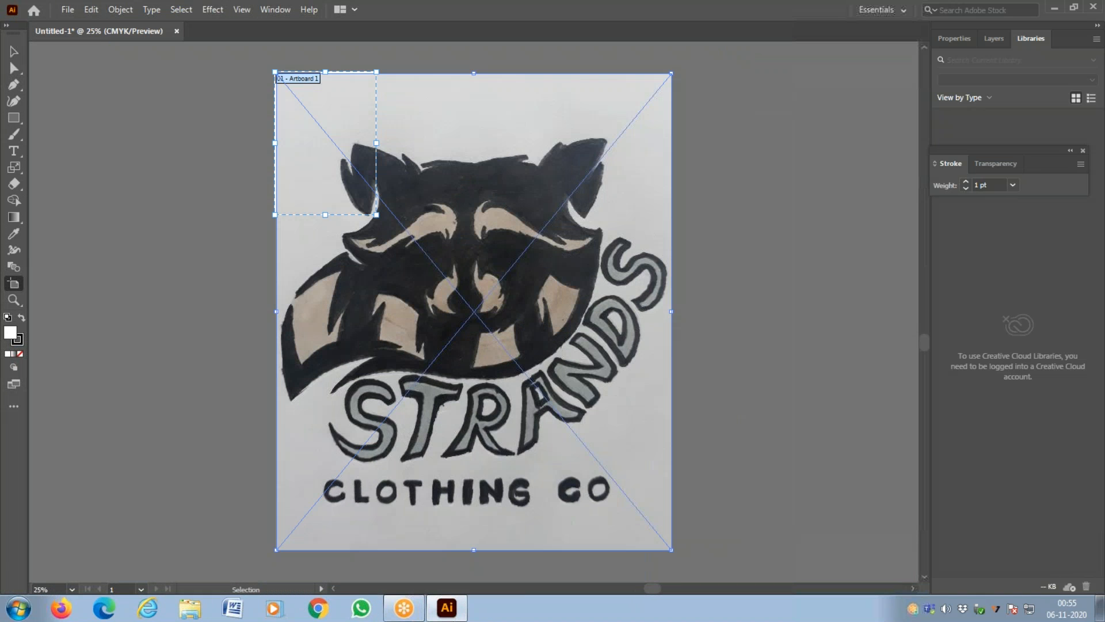
{"action": "left_click", "coordinate": [13, 300]}
{"action": "key", "text": "ctrl+minus"}
{"action": "left_click_drag", "start_coordinate": [600, 273], "coordinate": [482, 294]}
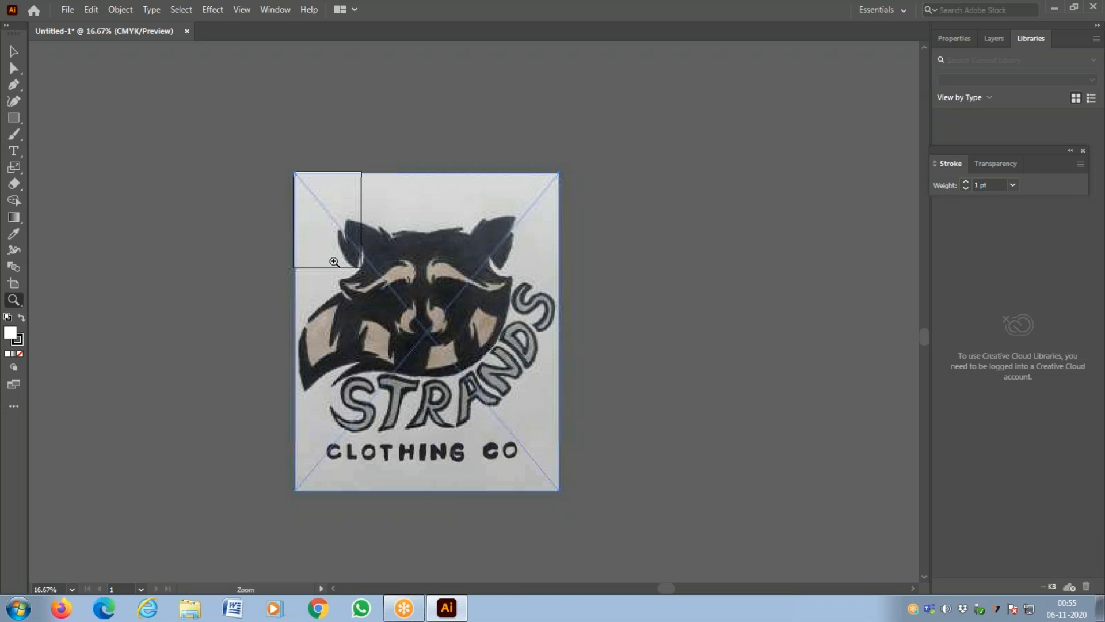
Step: Enlarge Artboard 1 through document setup's artboard editing, stretching its lower-right corner to the raccoon image's lower-right corner
{"action": "left_click", "coordinate": [333, 262], "text": "ctrl"}
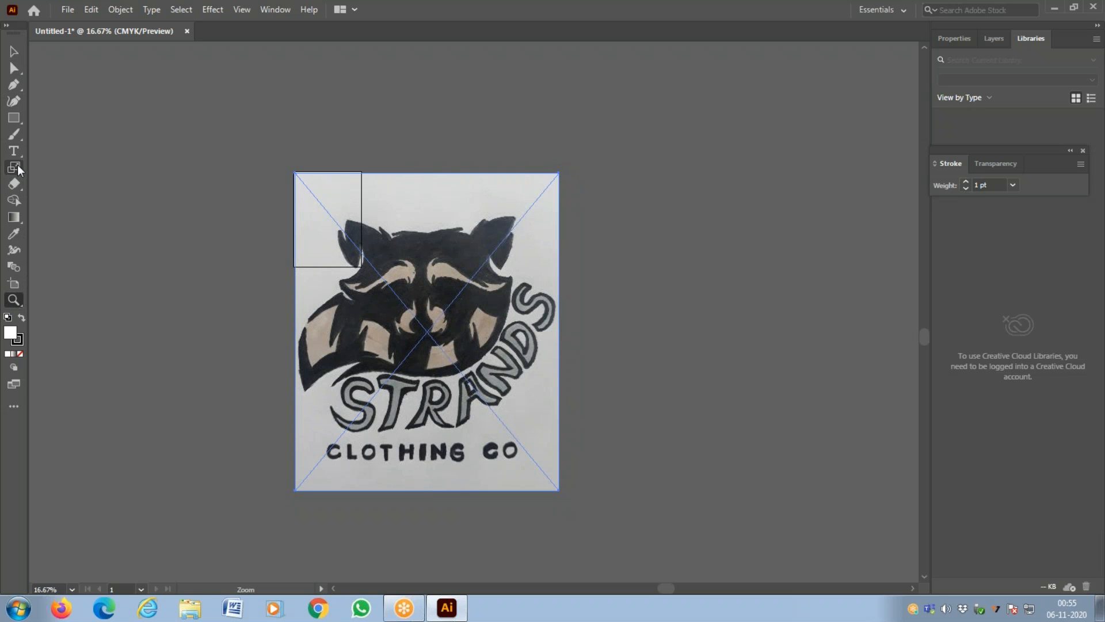
{"action": "left_click", "coordinate": [14, 52]}
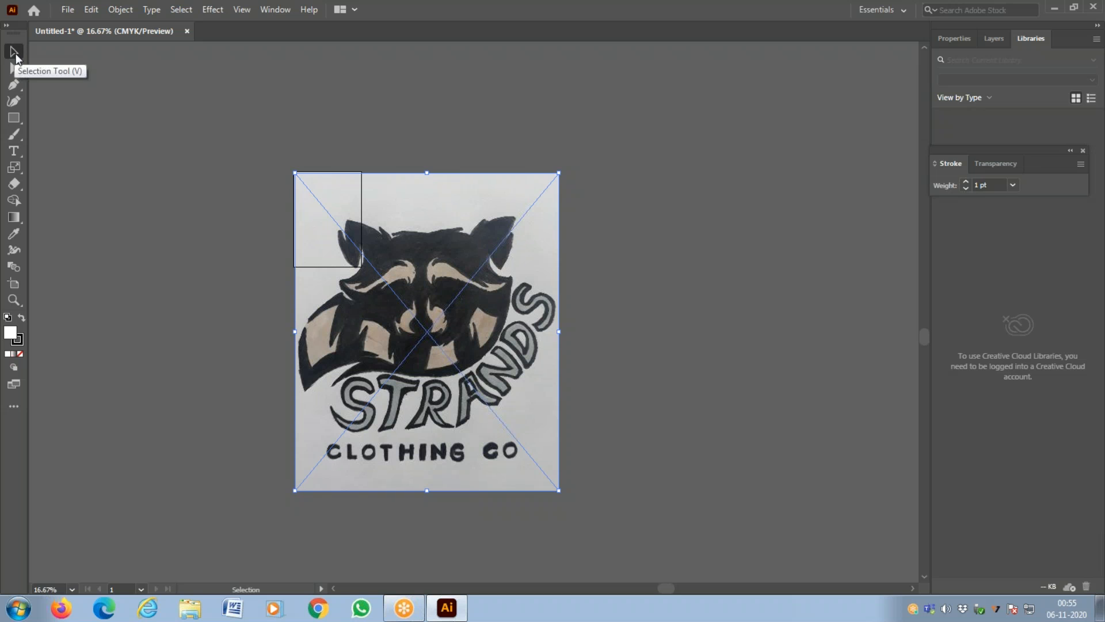
{"action": "key", "text": "ctrl"}
{"action": "key", "text": "ctrl+plus"}
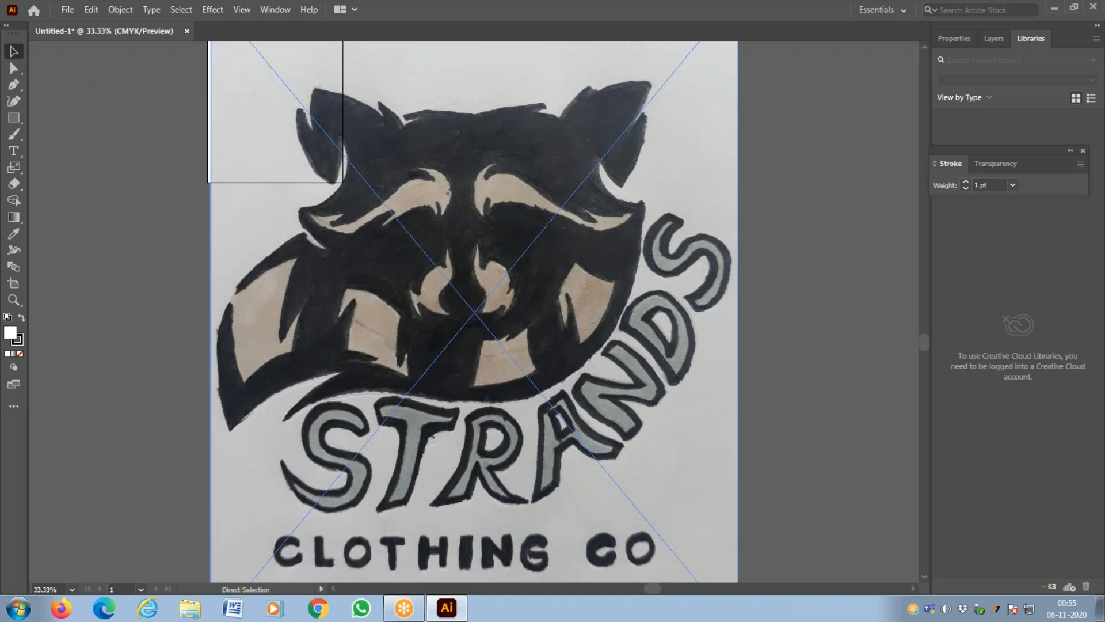
{"action": "key", "text": "ctrl+minus"}
{"action": "key", "text": "ctrl+minus"}
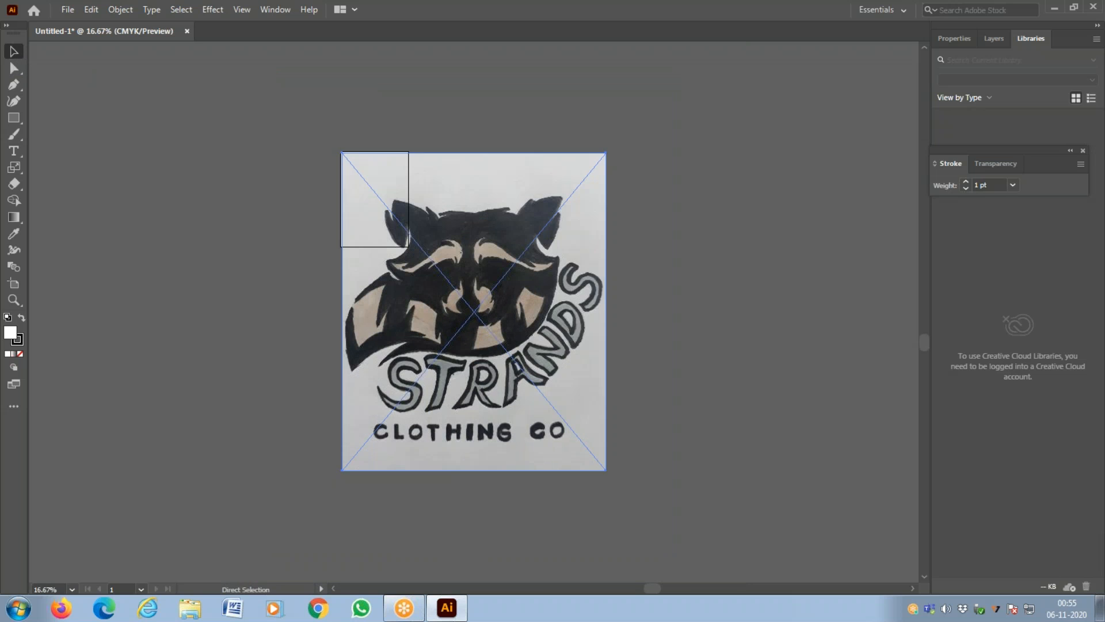
{"action": "key", "text": "v"}
{"action": "left_click", "coordinate": [69, 11]}
{"action": "left_click", "coordinate": [154, 327]}
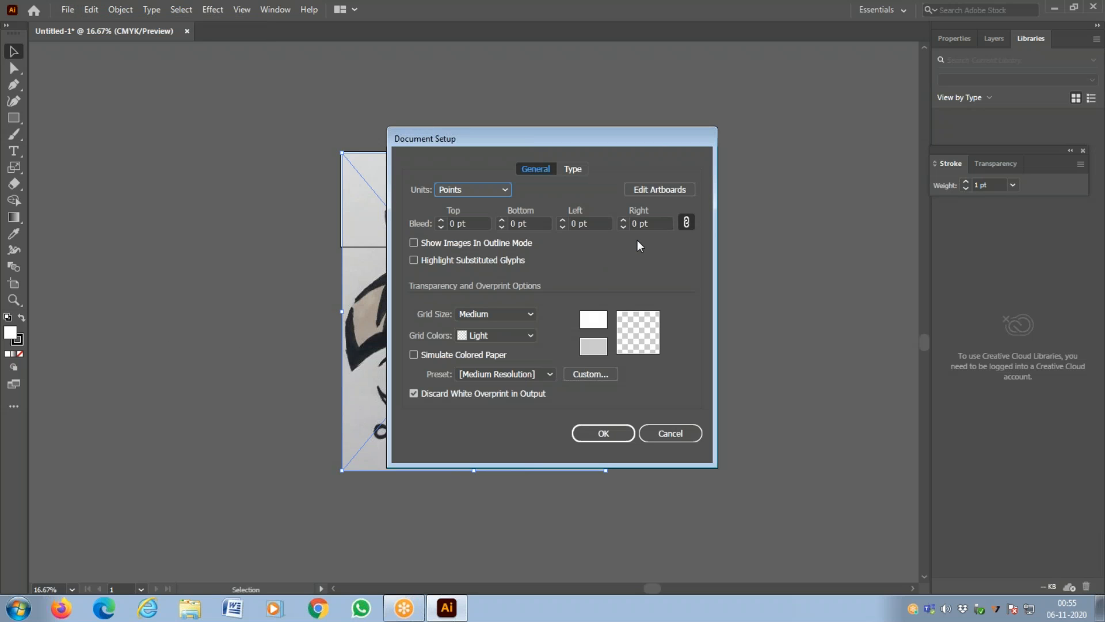
{"action": "left_click", "coordinate": [665, 189]}
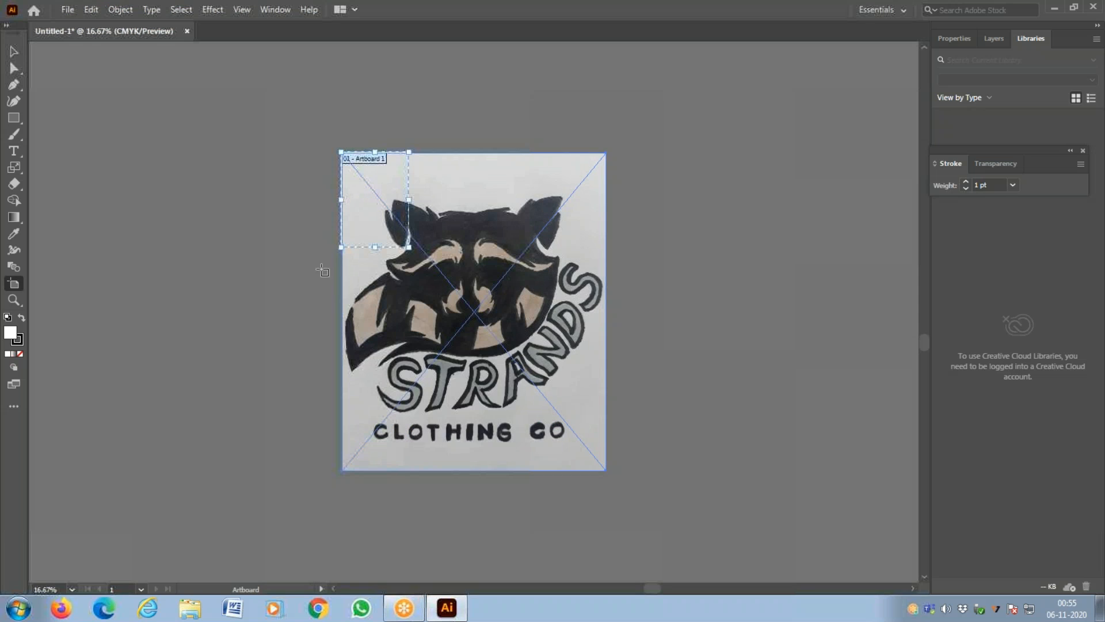
{"action": "left_click_drag", "start_coordinate": [410, 249], "coordinate": [606, 472]}
Step: Run Image Trace with Make and Expand on the raccoon image, accepting the slow tracing of the large image
{"action": "key", "text": "z"}
{"action": "left_click", "coordinate": [502, 334]}
{"action": "left_click", "coordinate": [502, 335]}
{"action": "key", "text": "space"}
{"action": "left_click_drag", "start_coordinate": [502, 335], "coordinate": [534, 476]}
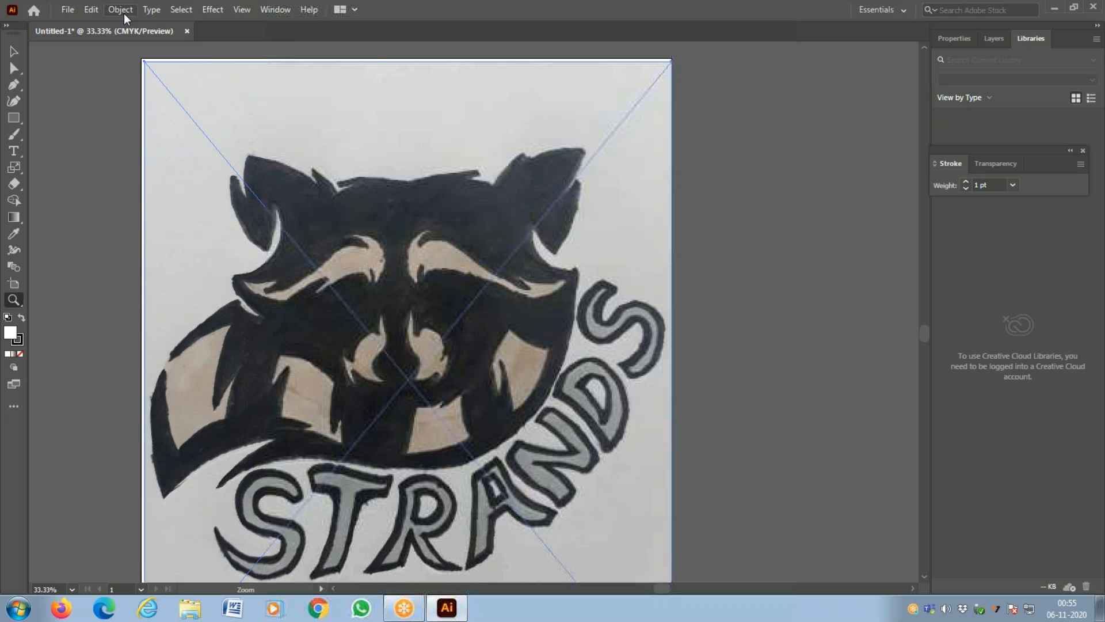
{"action": "left_click", "coordinate": [123, 13]}
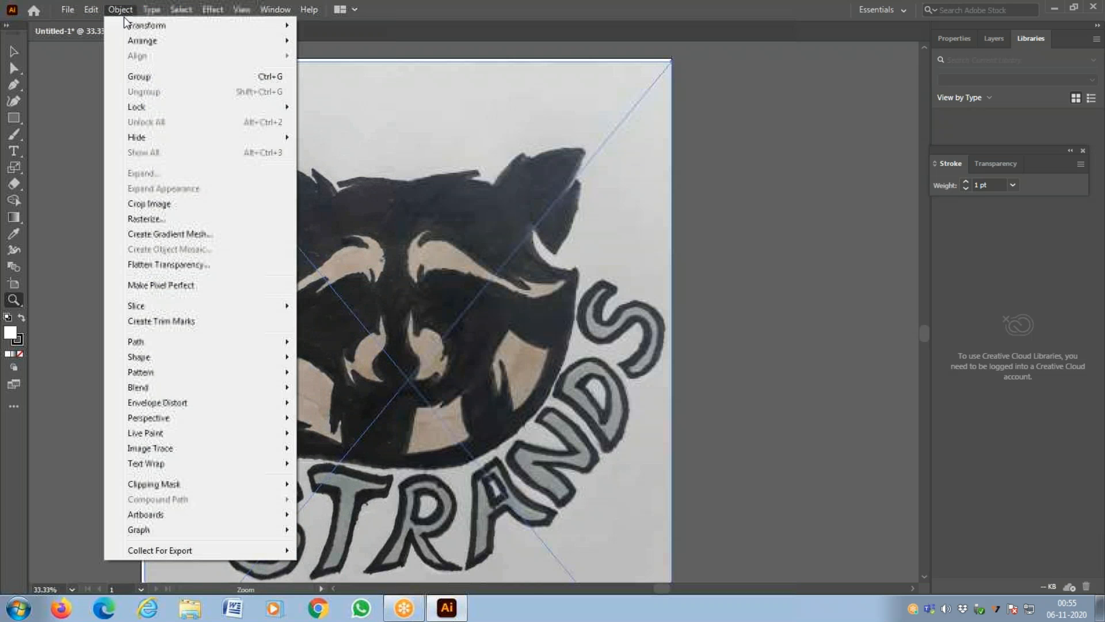
{"action": "mouse_move", "coordinate": [221, 446]}
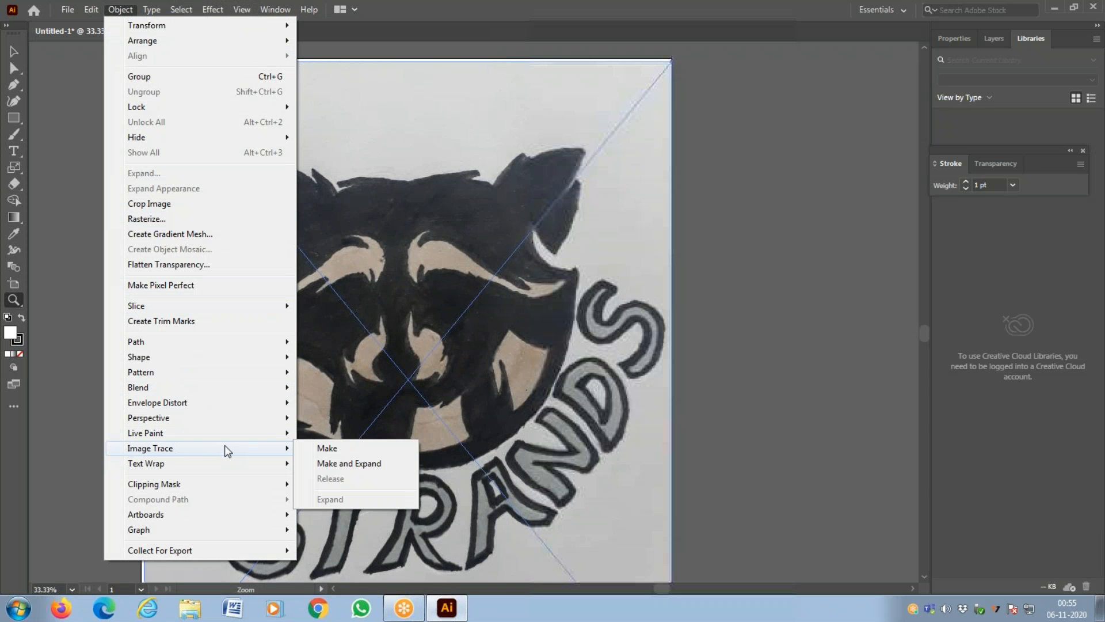
{"action": "left_click", "coordinate": [363, 463]}
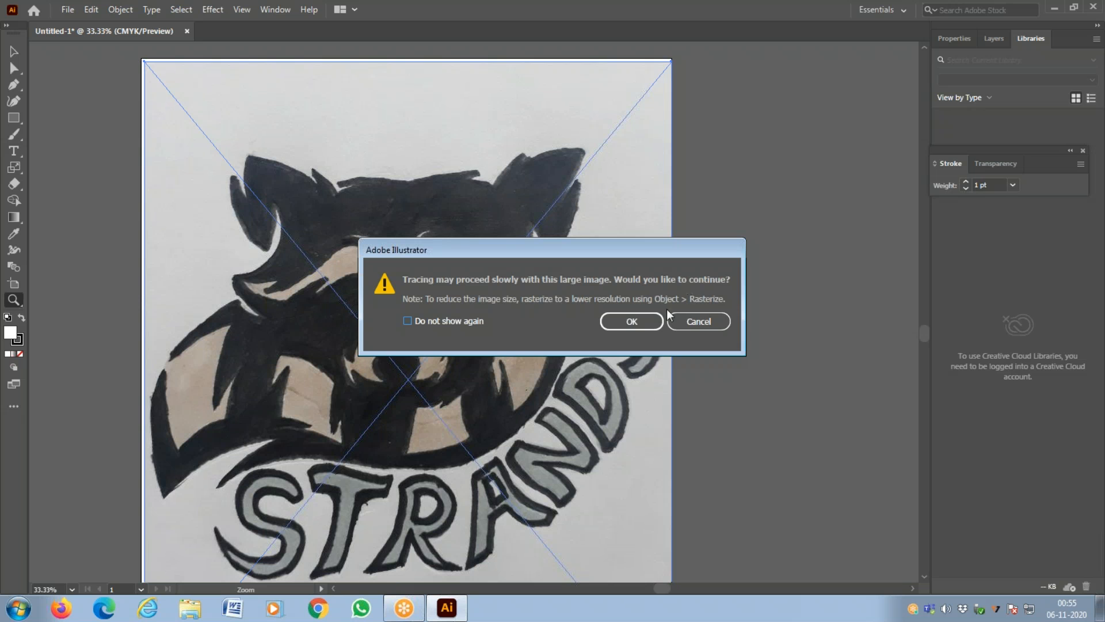
{"action": "left_click", "coordinate": [633, 322]}
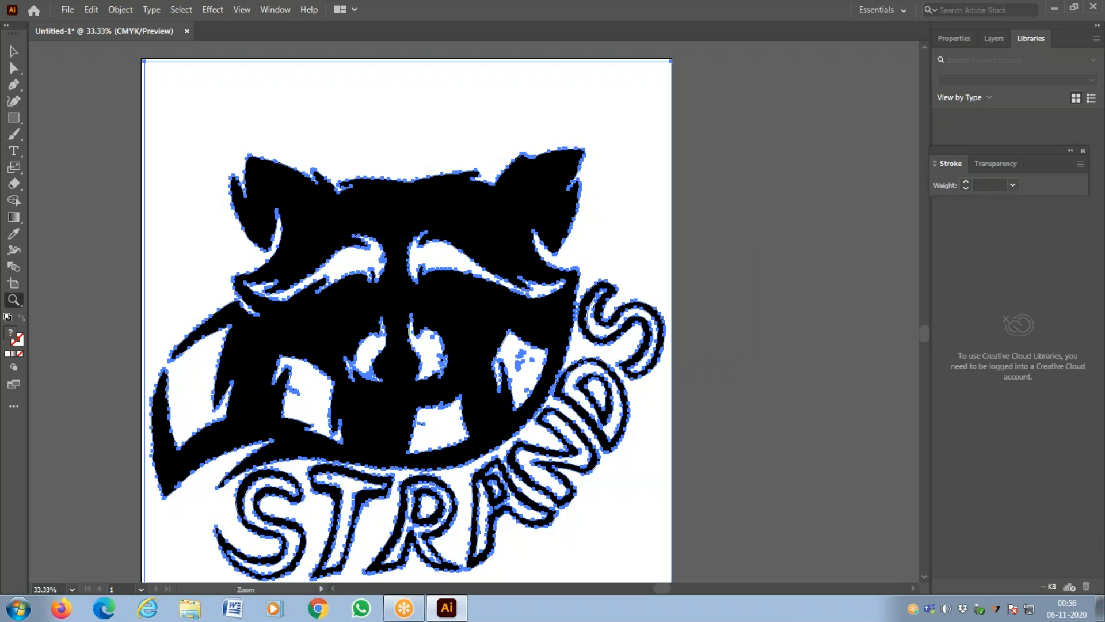
Step: Ungroup the expanded raccoon tracing into separate shapes
{"action": "key", "text": "ctrl+minus"}
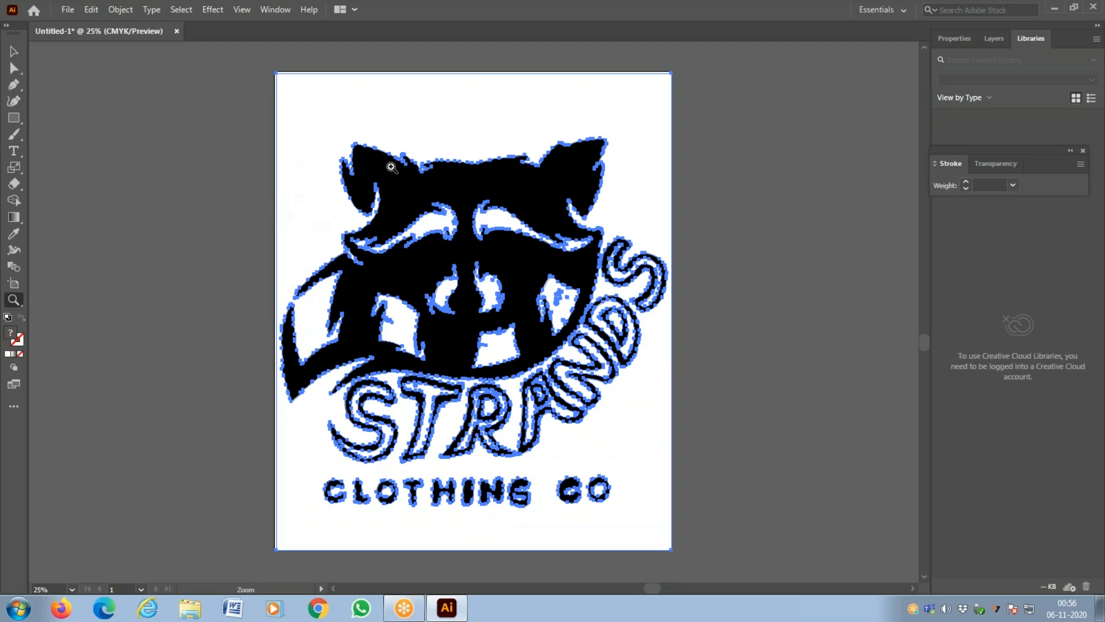
{"action": "left_click", "coordinate": [14, 51]}
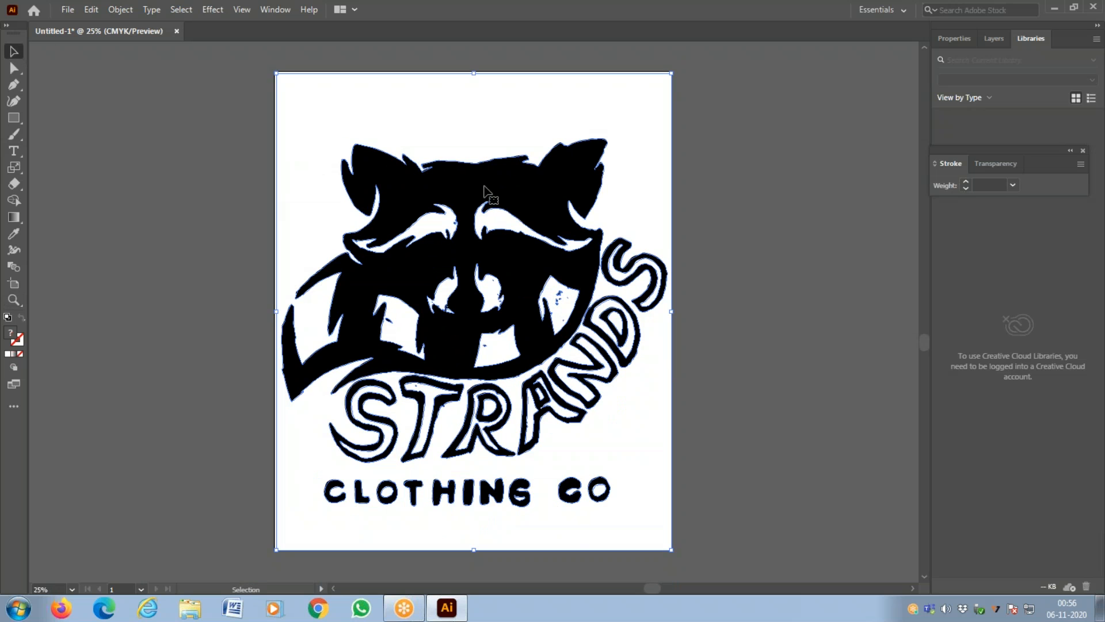
{"action": "right_click", "coordinate": [494, 271]}
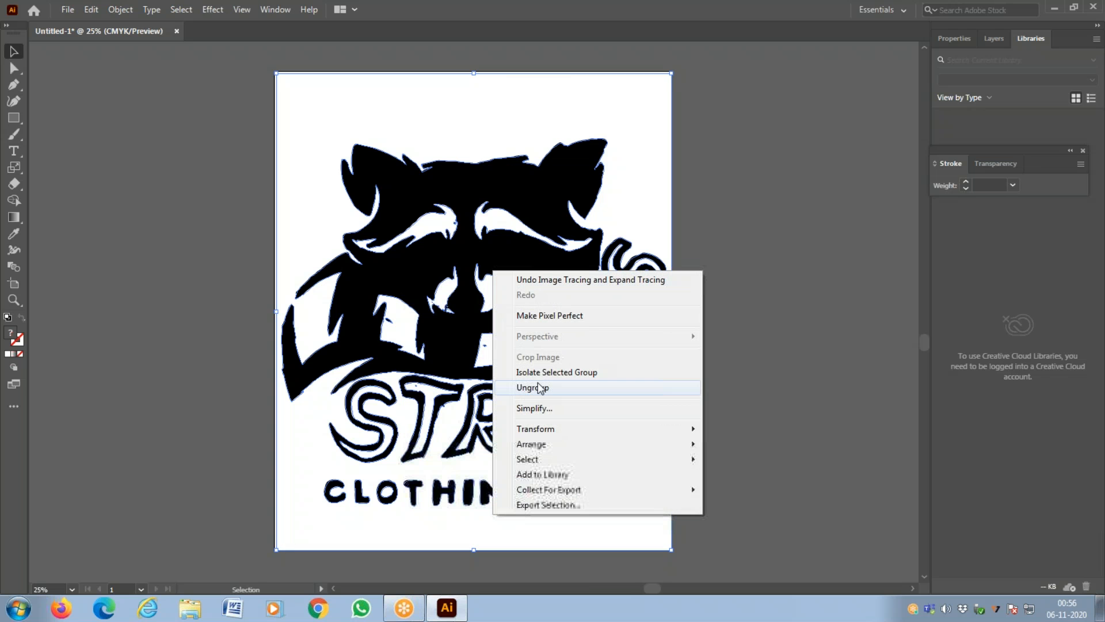
{"action": "left_click", "coordinate": [541, 389]}
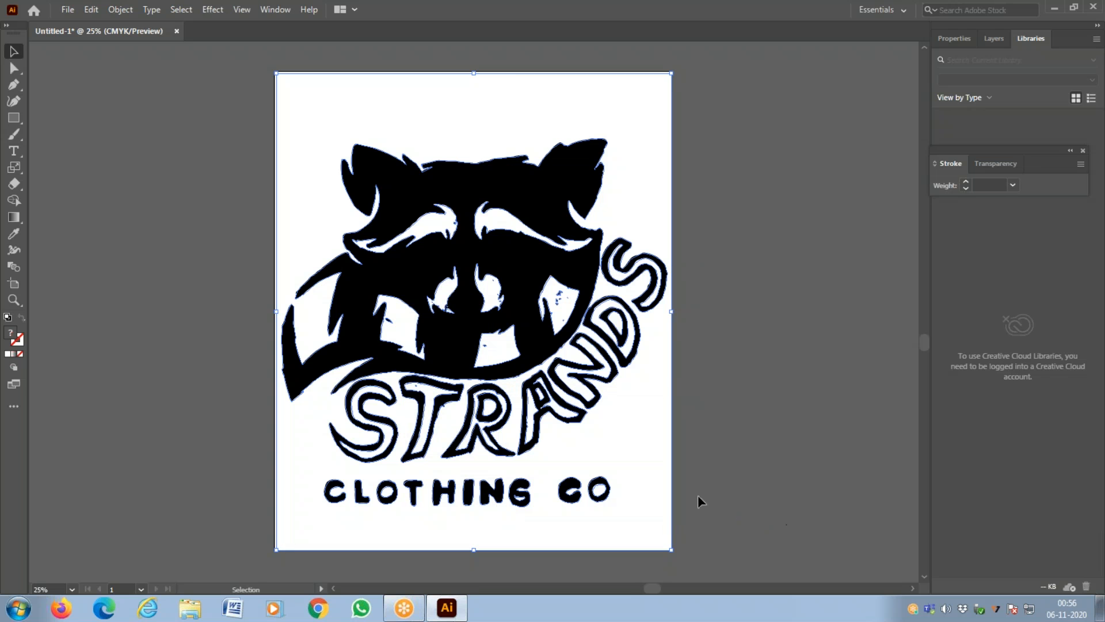
Step: Try moving traced pieces around the CLOTHING CO lettering, undoing each move
{"action": "key", "text": "z"}
{"action": "left_click", "coordinate": [608, 492]}
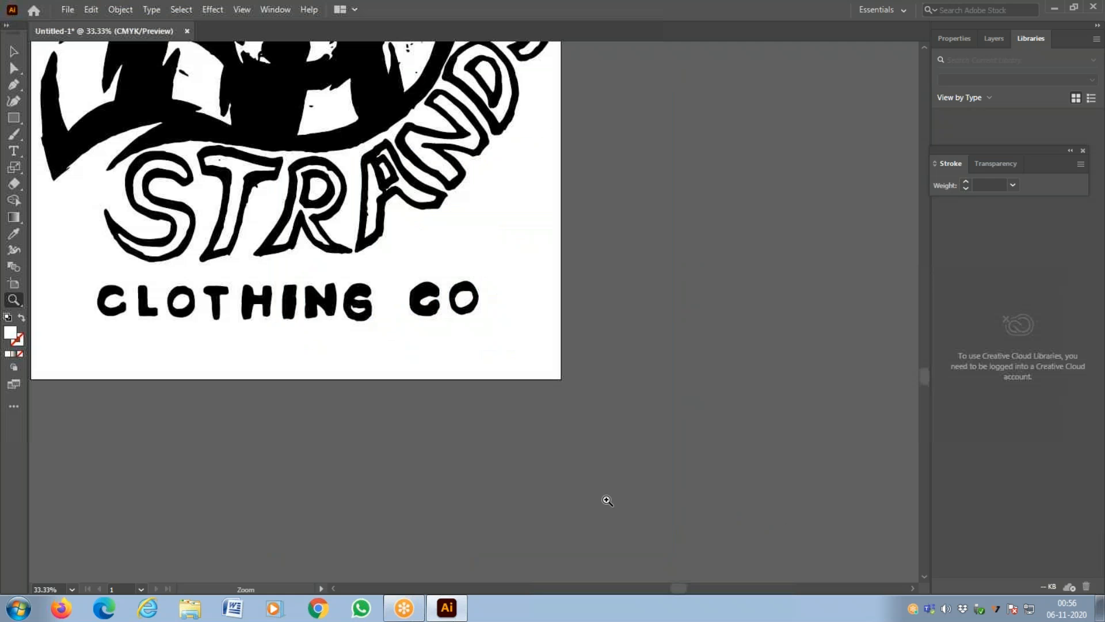
{"action": "left_click", "coordinate": [19, 51]}
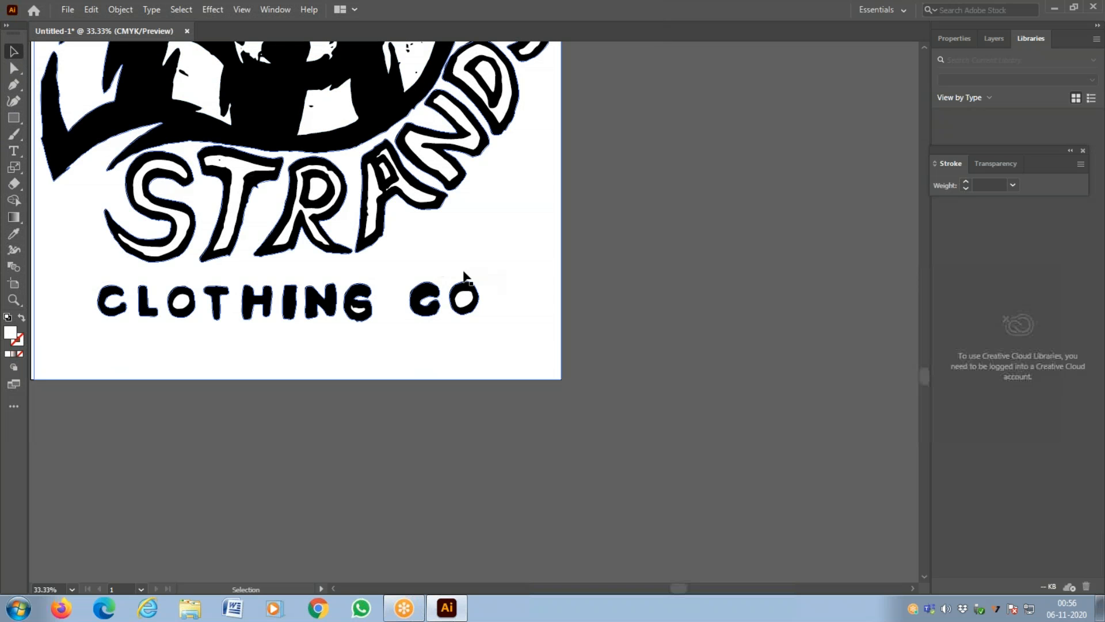
{"action": "left_click_drag", "start_coordinate": [401, 267], "coordinate": [459, 316]}
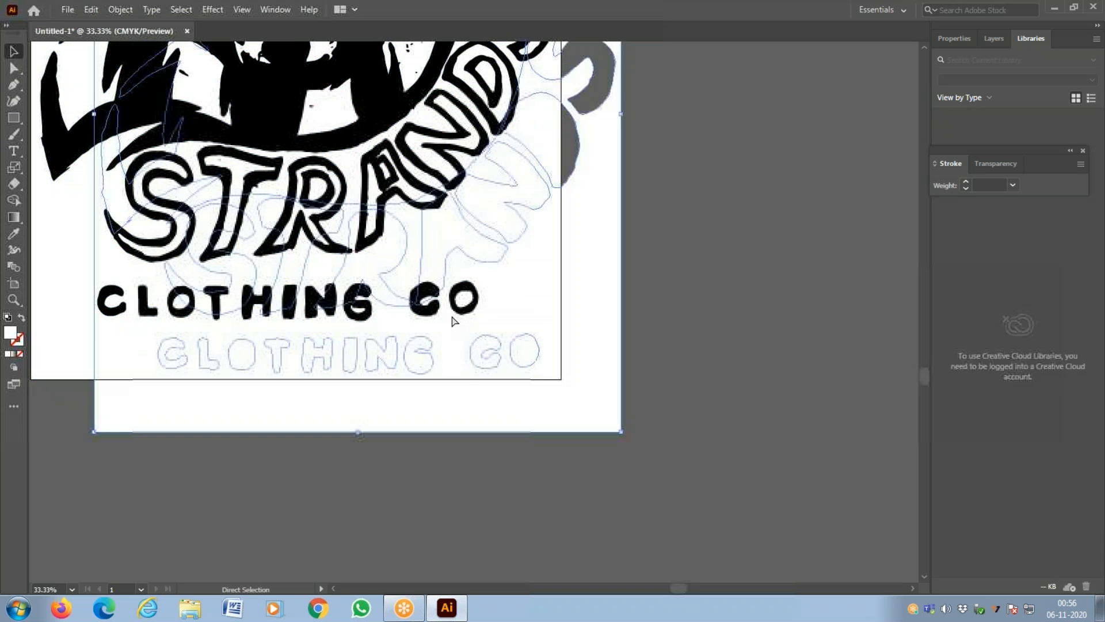
{"action": "key", "text": "ctrl+z"}
{"action": "key", "text": "v"}
{"action": "left_click", "coordinate": [568, 297]}
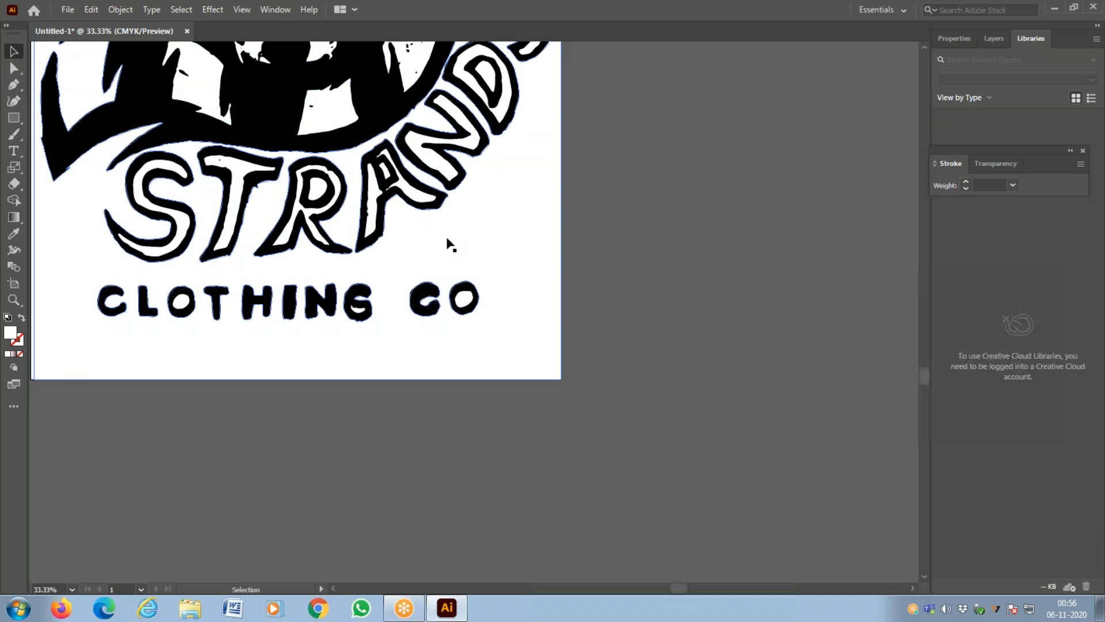
{"action": "left_click", "coordinate": [429, 295]}
{"action": "left_click_drag", "start_coordinate": [430, 297], "coordinate": [567, 316]}
{"action": "key", "text": "ctrl+z"}
{"action": "left_click", "coordinate": [395, 270]}
{"action": "left_click_drag", "start_coordinate": [457, 233], "coordinate": [531, 477]}
{"action": "key", "text": "z"}
{"action": "left_click", "coordinate": [462, 390], "text": "alt"}
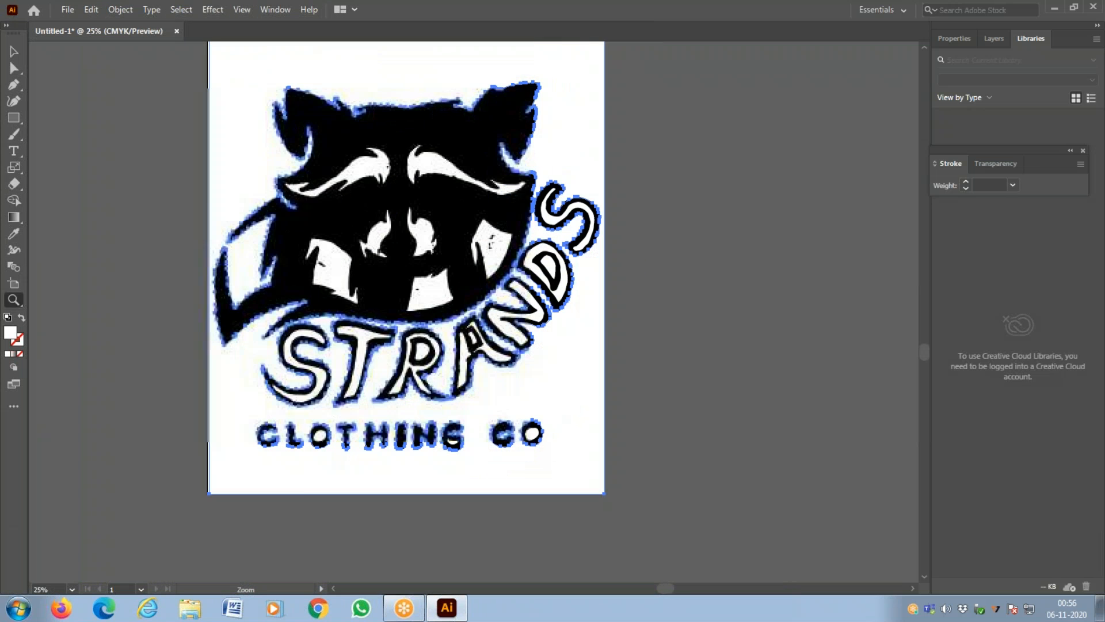
{"action": "left_click", "coordinate": [462, 390], "text": "alt"}
{"action": "left_click_drag", "start_coordinate": [477, 314], "coordinate": [457, 405]}
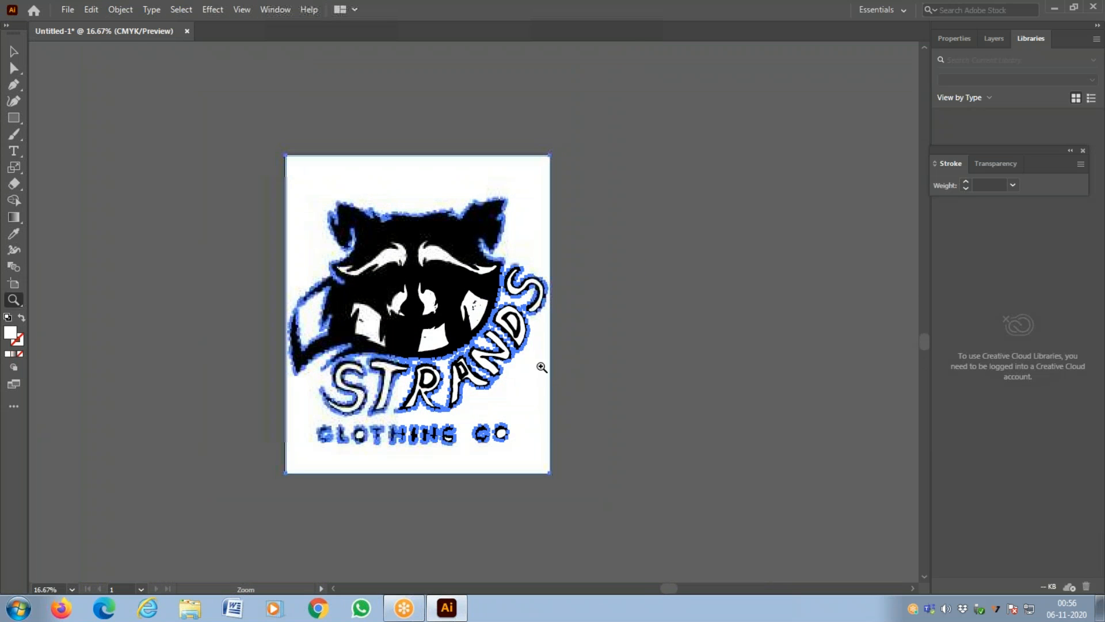
{"action": "left_click", "coordinate": [441, 386]}
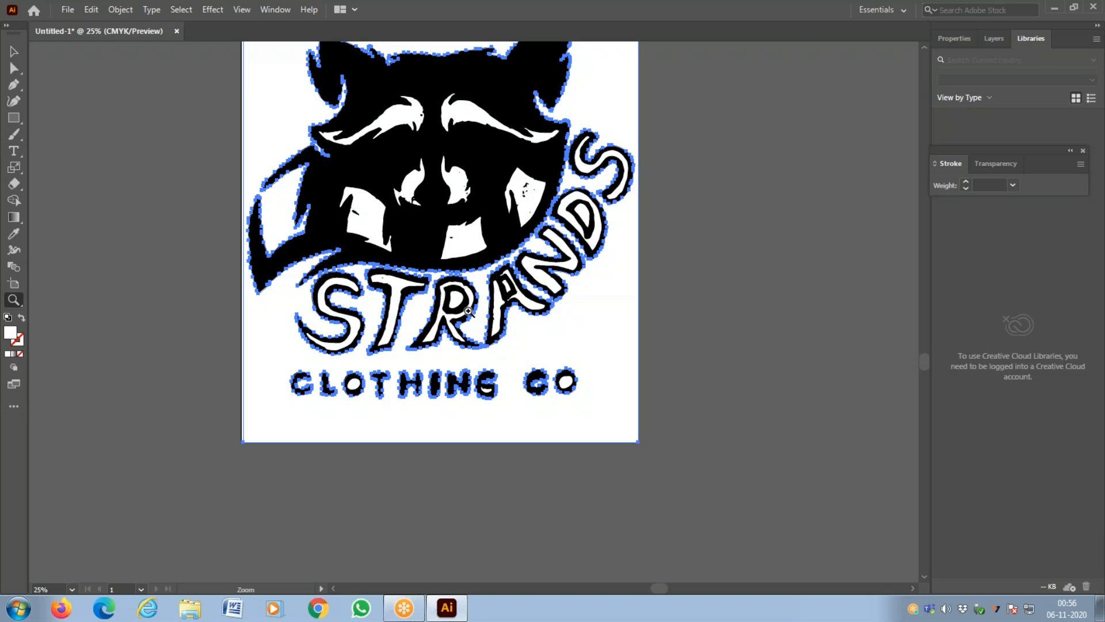
{"action": "left_click", "coordinate": [469, 311]}
Step: Try filling the white nose patches and three of the white tail patches with pale pink F7A9A9, undoing the fill
{"action": "left_click", "coordinate": [13, 51]}
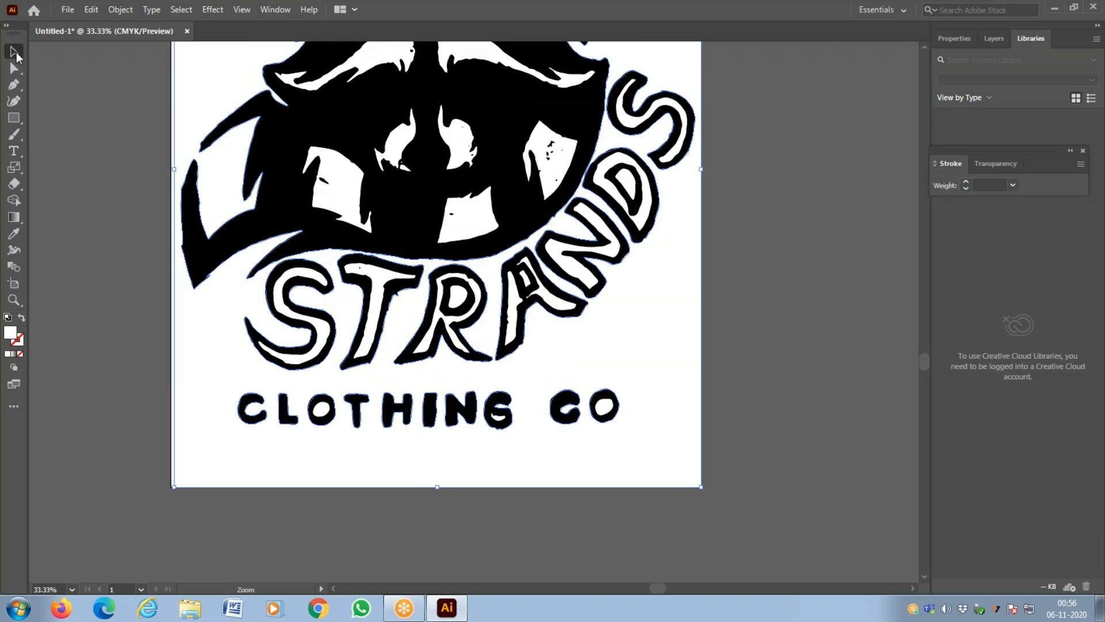
{"action": "left_click", "coordinate": [340, 168]}
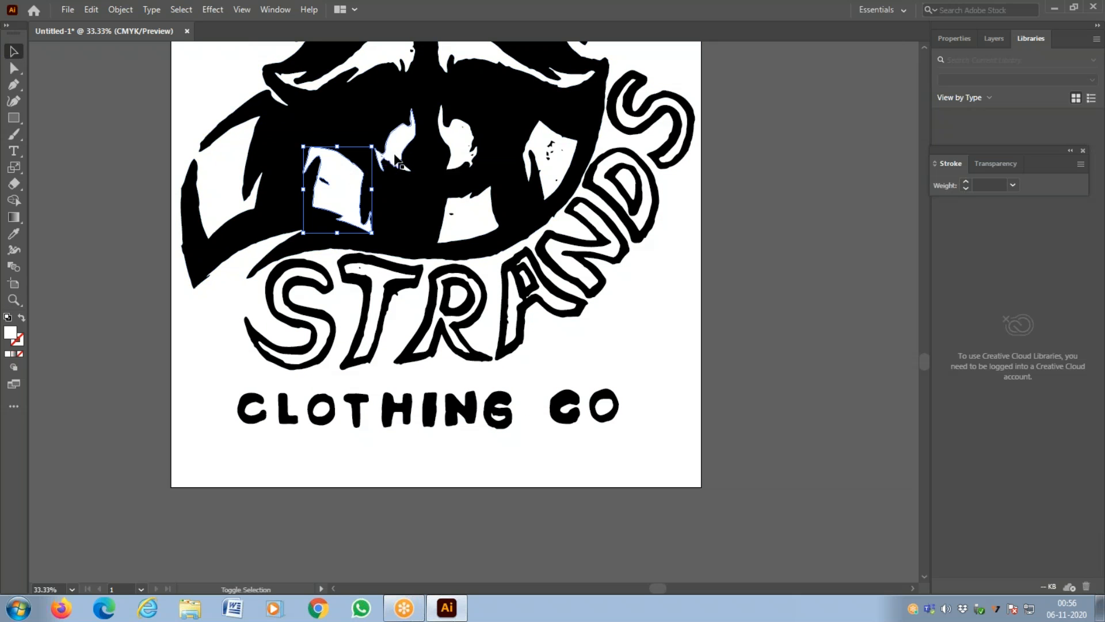
{"action": "left_click", "coordinate": [395, 148], "text": "shift"}
{"action": "left_click", "coordinate": [462, 145], "text": "shift"}
{"action": "left_click", "coordinate": [486, 205], "text": "shift"}
{"action": "left_click", "coordinate": [550, 158], "text": "shift"}
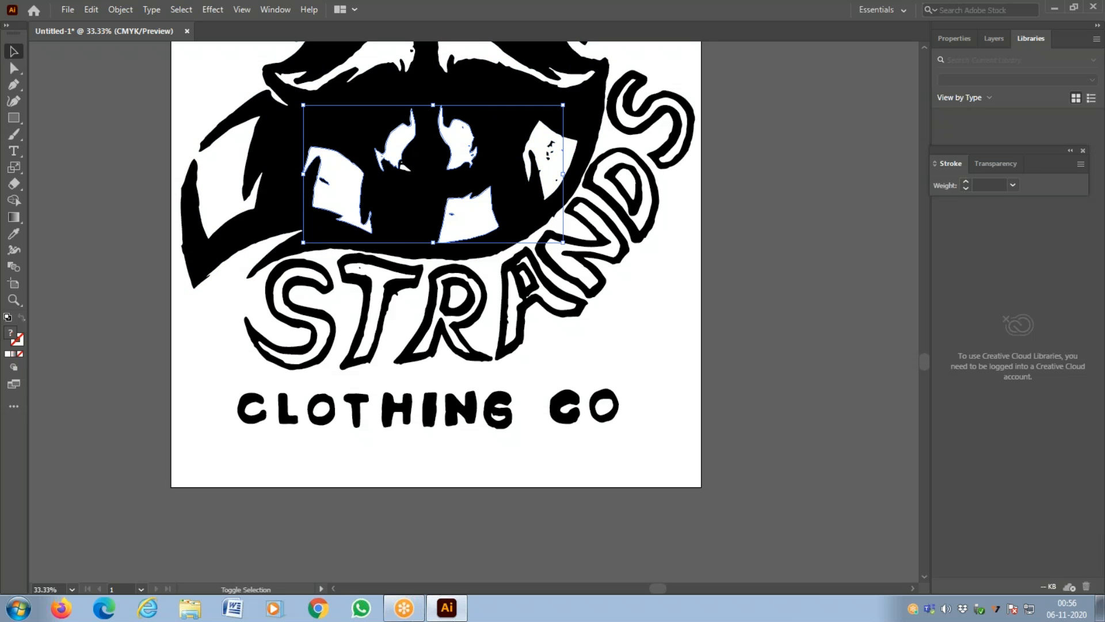
{"action": "double_click", "coordinate": [15, 340]}
{"action": "left_click", "coordinate": [397, 214]}
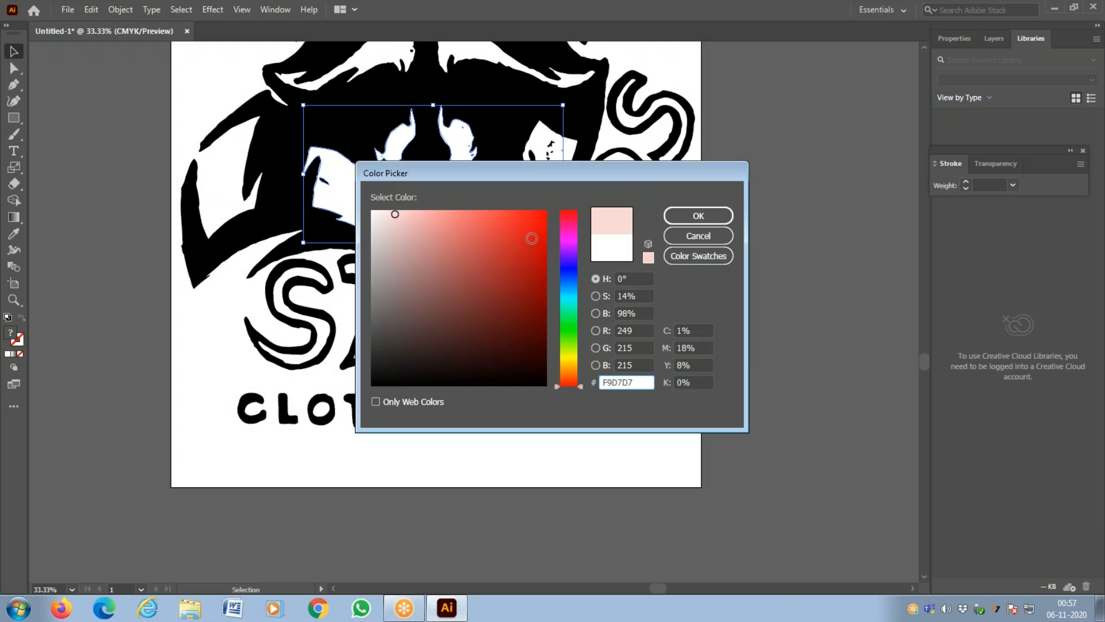
{"action": "left_click", "coordinate": [425, 222]}
{"action": "left_click", "coordinate": [674, 217]}
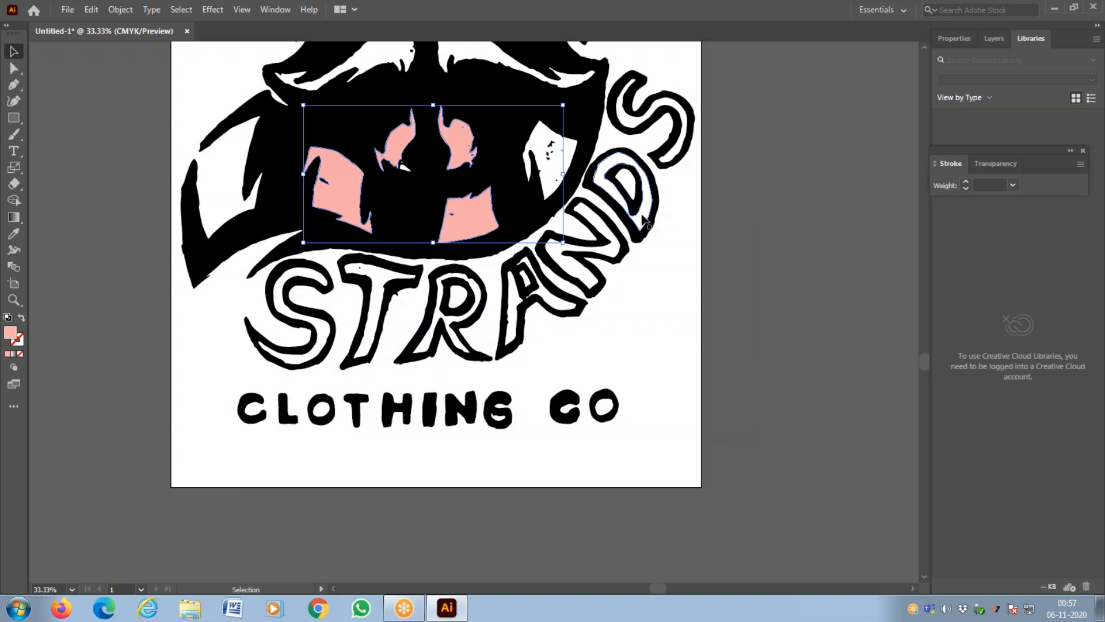
{"action": "key", "text": "ctrl+z"}
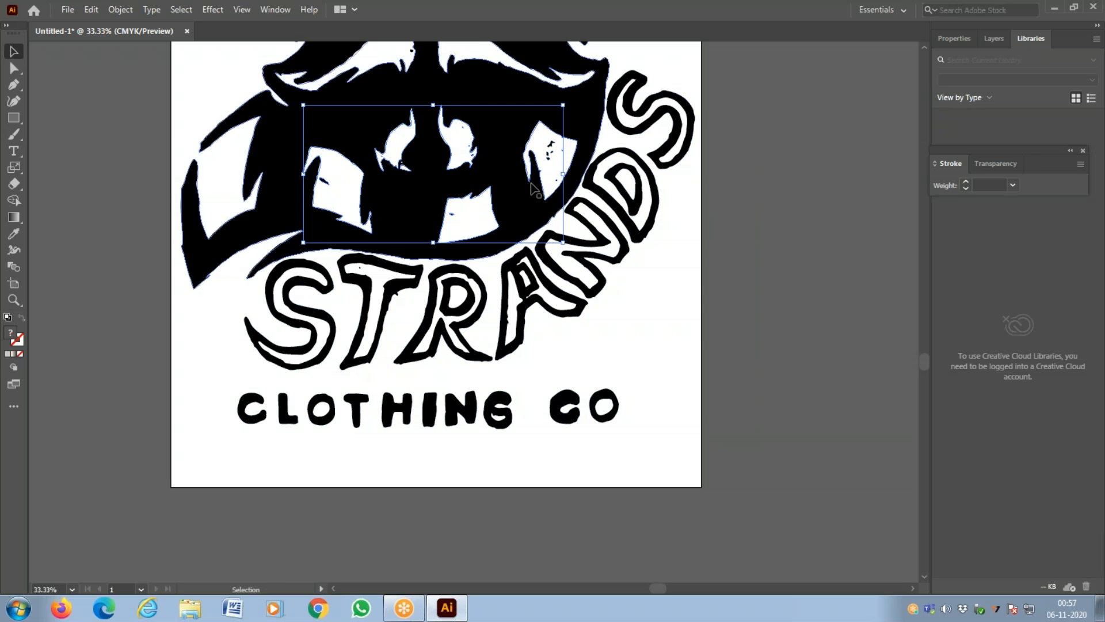
Step: Add the missed white tail patch to the selection and try a stronger salmon-red fill on all the patches, undoing it
{"action": "left_click", "coordinate": [547, 147], "text": "shift"}
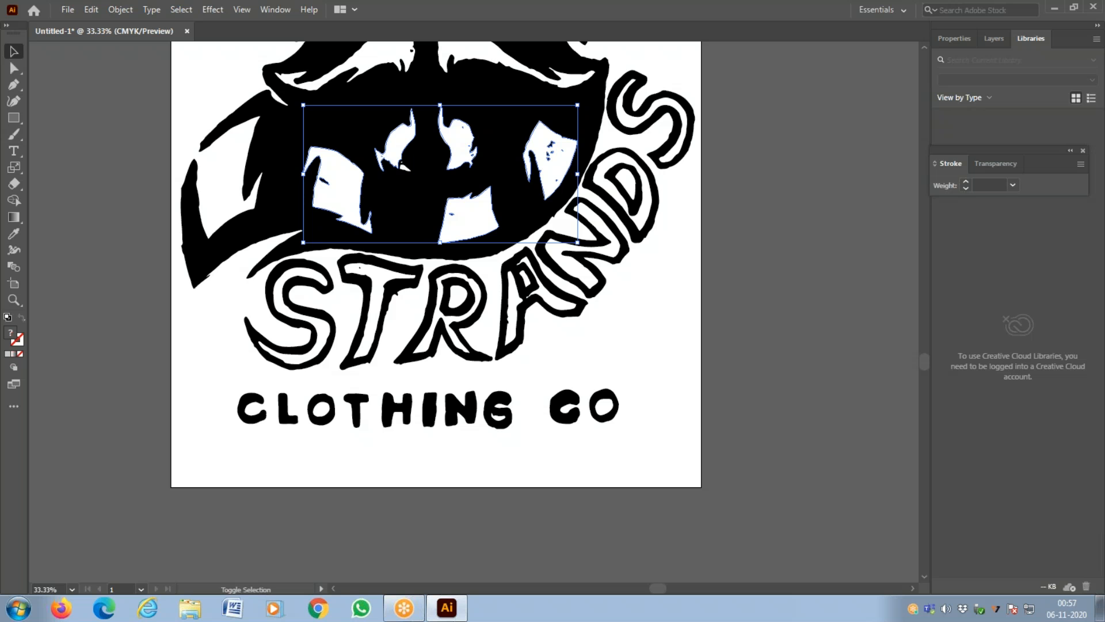
{"action": "double_click", "coordinate": [13, 332]}
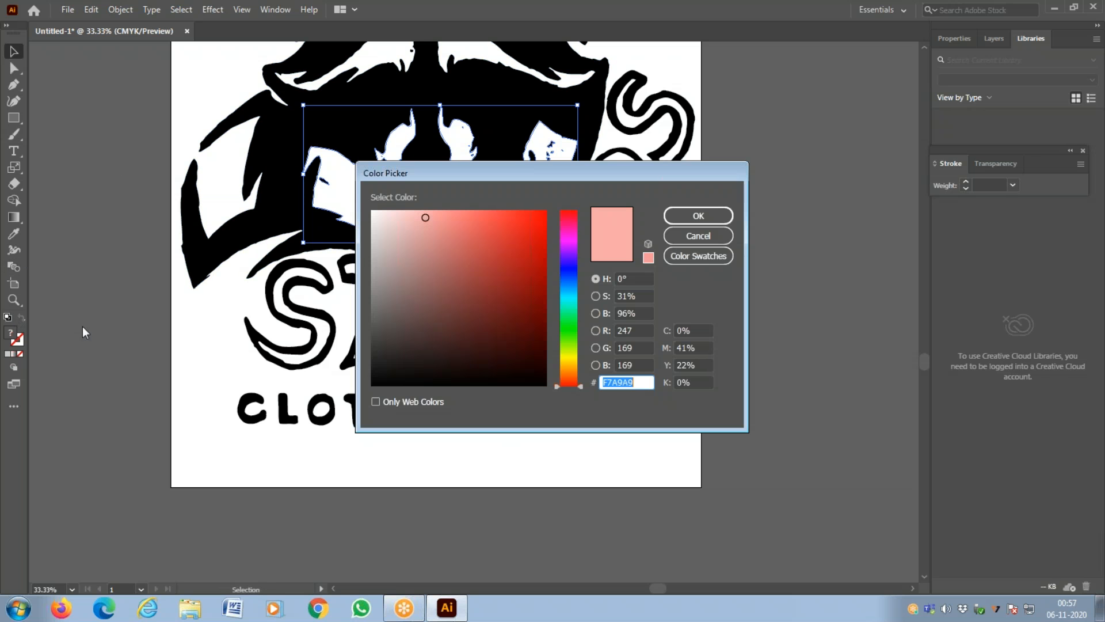
{"action": "left_click", "coordinate": [464, 214]}
{"action": "left_click", "coordinate": [698, 216]}
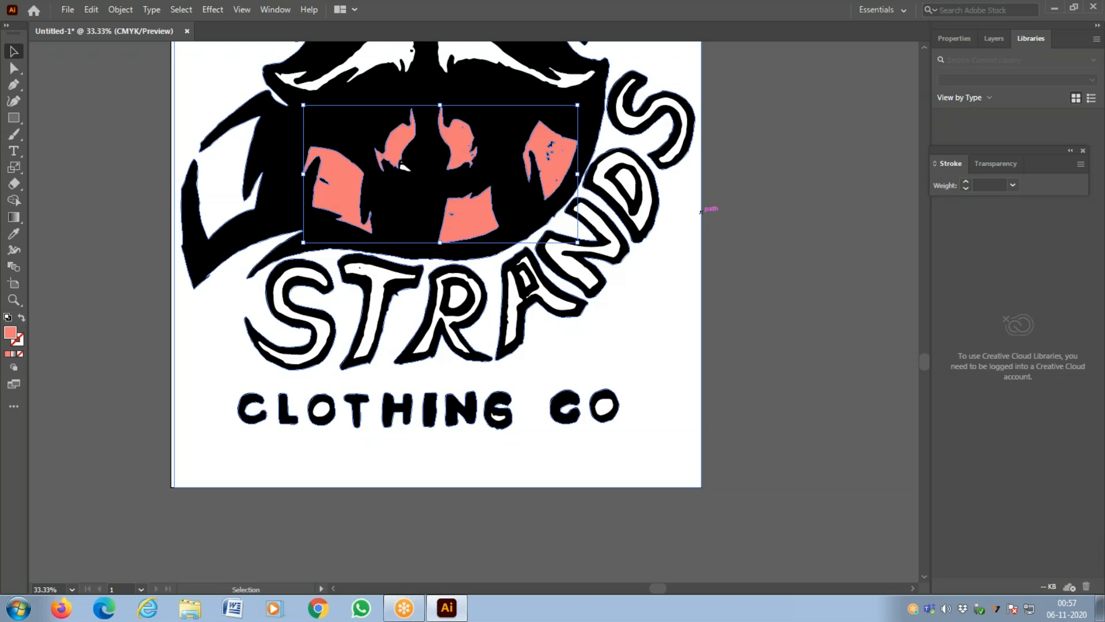
{"action": "left_click_drag", "start_coordinate": [685, 217], "coordinate": [661, 407]}
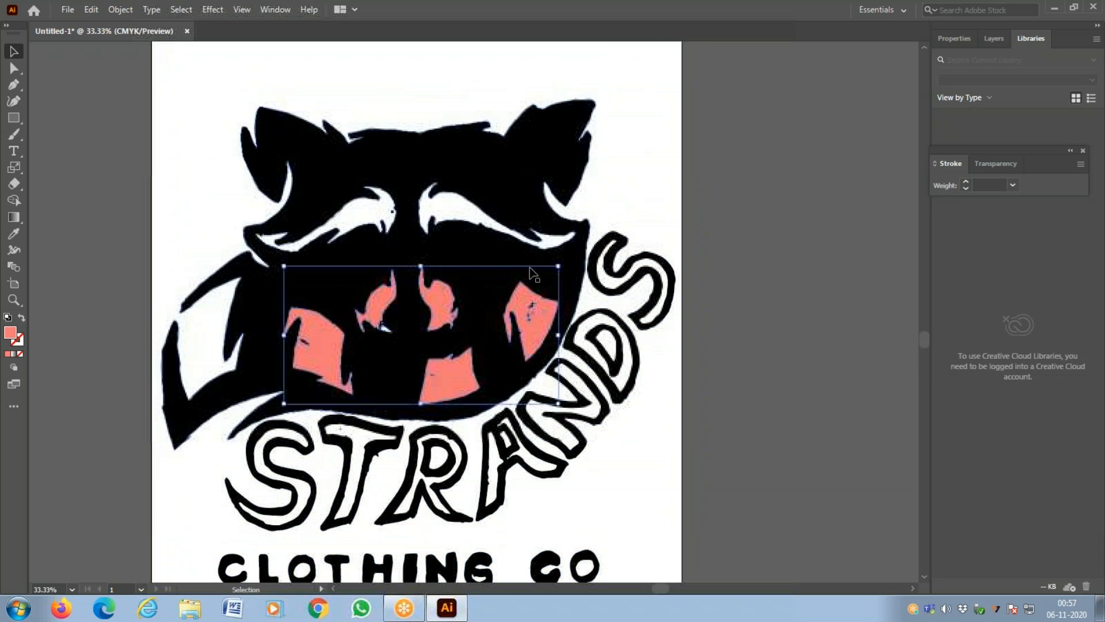
{"action": "key", "text": "ctrl+z"}
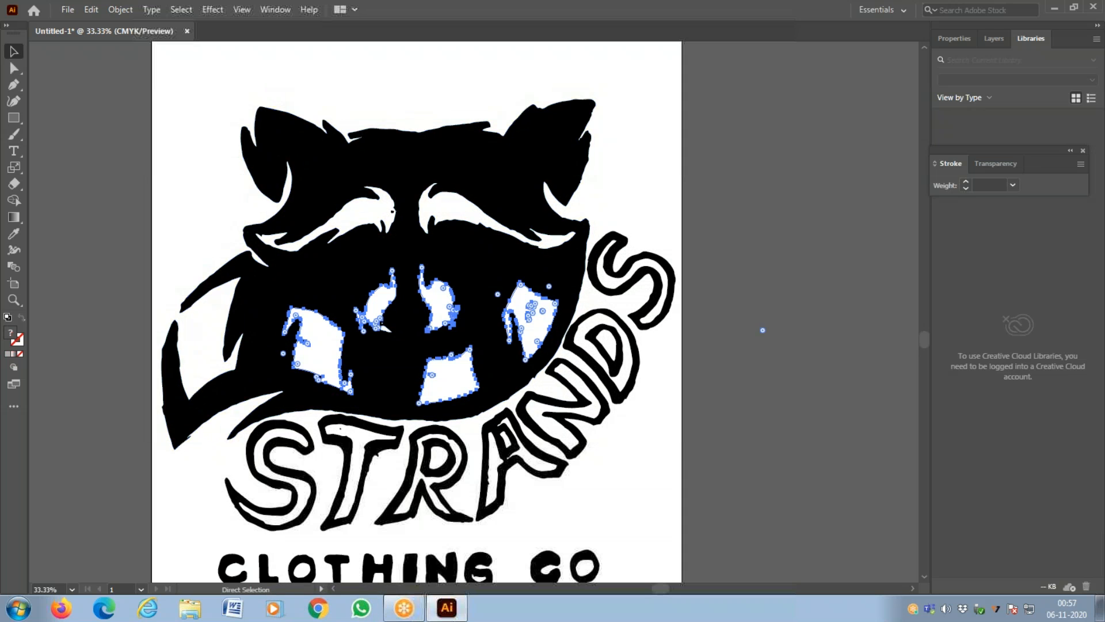
Step: Select the black raccoon shape and set its fill to orange DD8505, followed by the brighter orange FF9100
{"action": "left_click", "coordinate": [501, 163]}
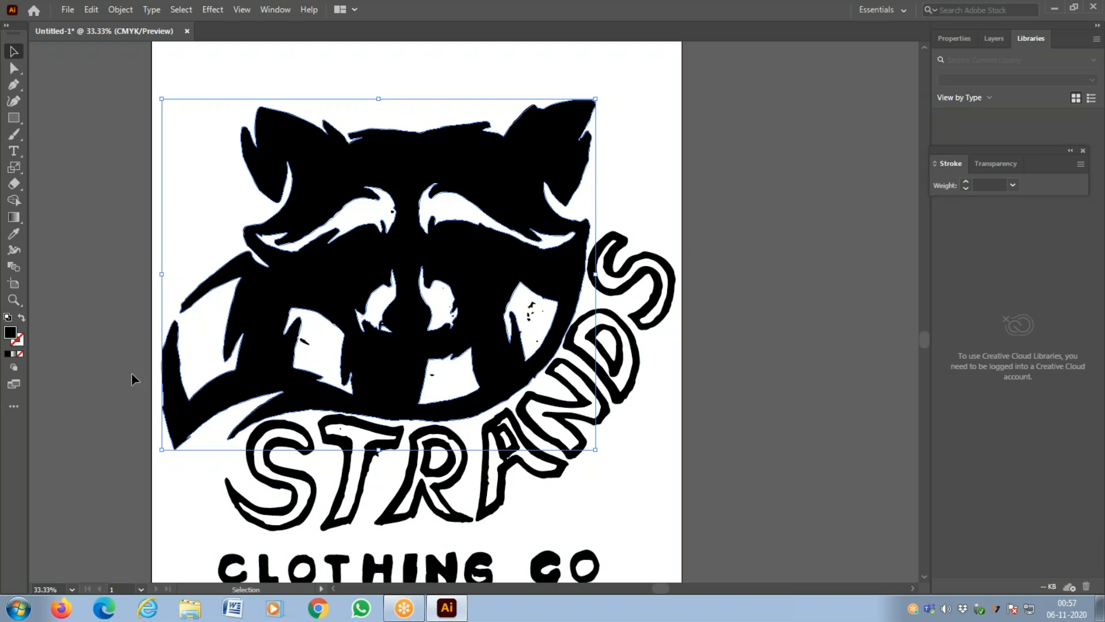
{"action": "double_click", "coordinate": [10, 332]}
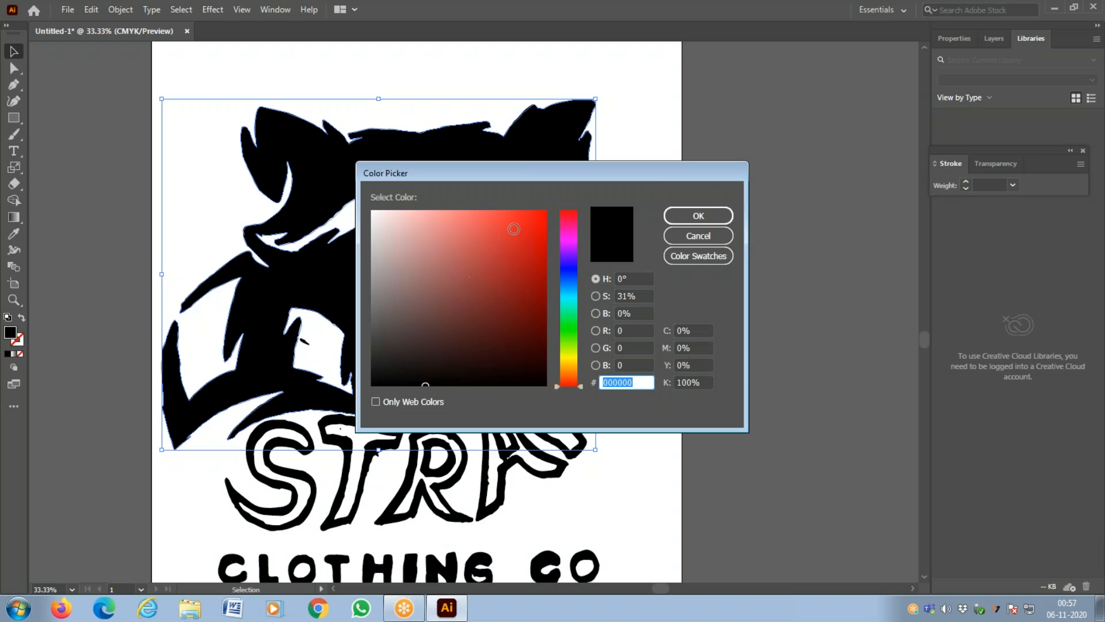
{"action": "left_click", "coordinate": [536, 215]}
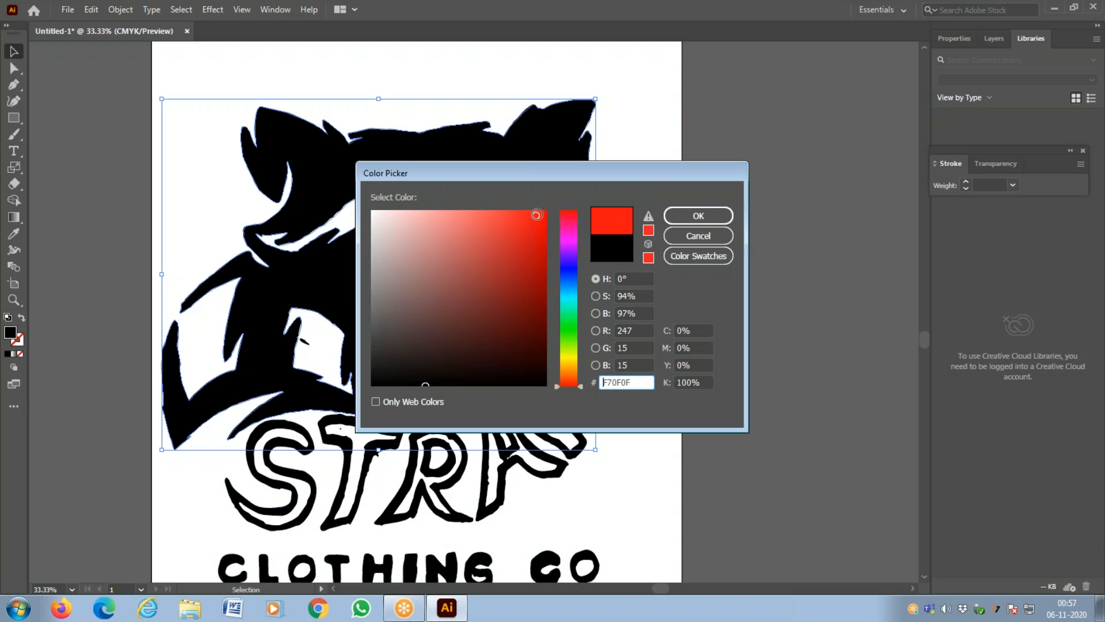
{"action": "left_click", "coordinate": [569, 369]}
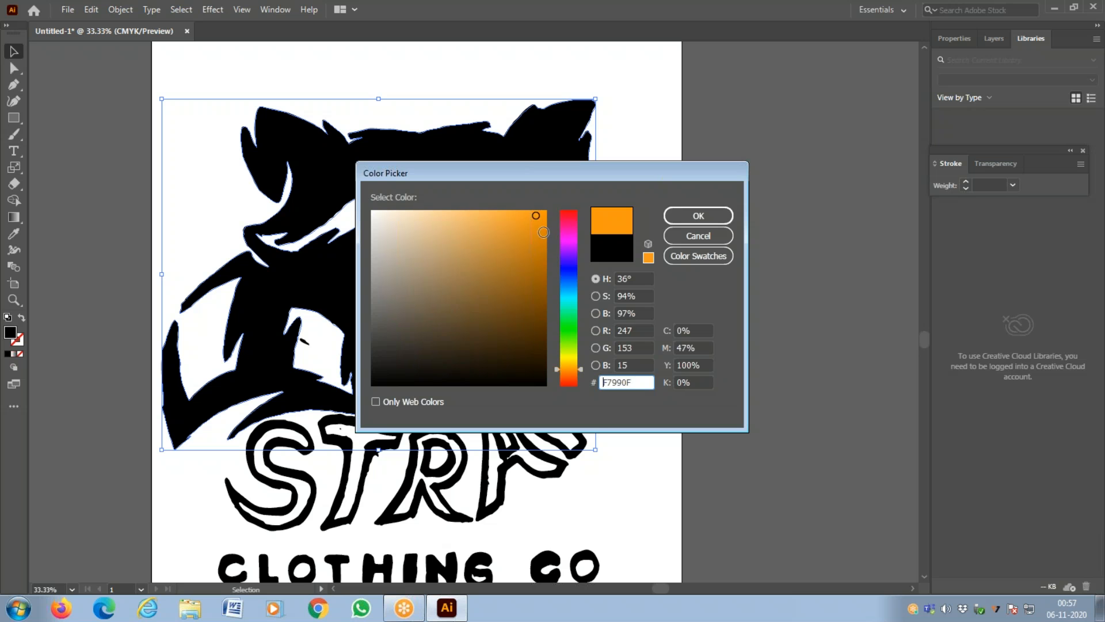
{"action": "left_click", "coordinate": [543, 232]}
{"action": "left_click", "coordinate": [698, 215]}
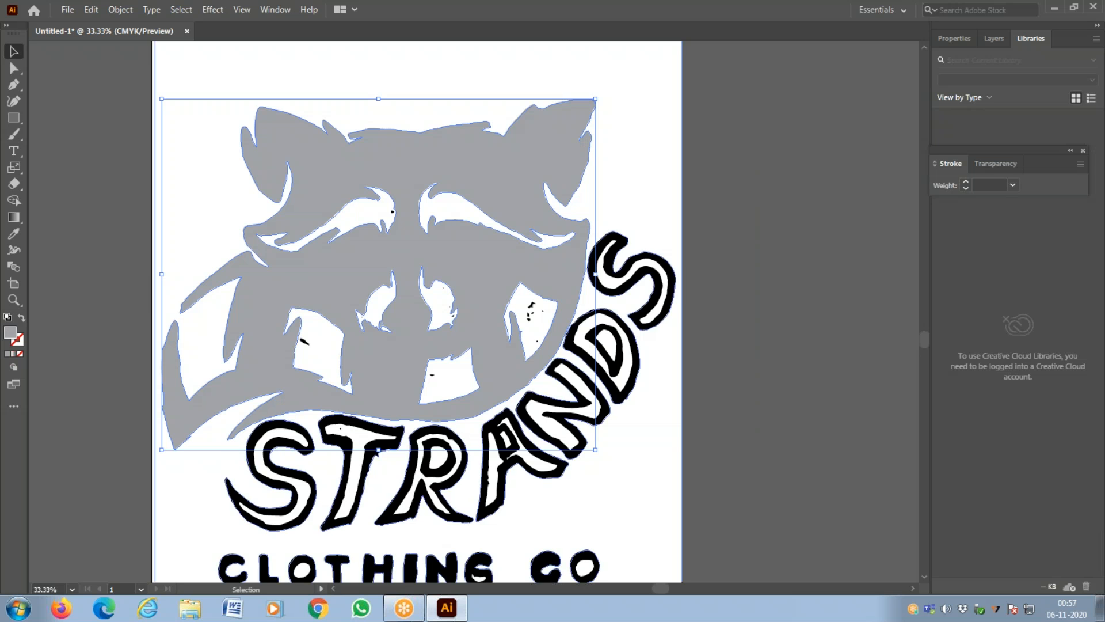
{"action": "double_click", "coordinate": [10, 332]}
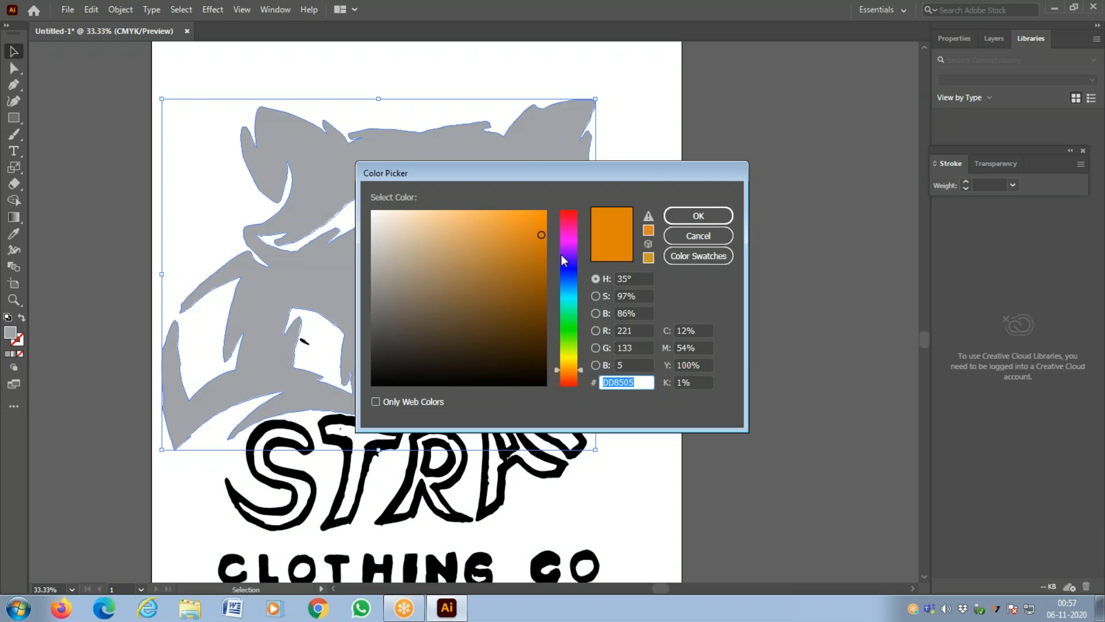
{"action": "mouse_move", "coordinate": [545, 237]}
{"action": "left_mouse_down"}
{"action": "mouse_move", "coordinate": [551, 208]}
{"action": "mouse_move", "coordinate": [649, 207]}
{"action": "left_mouse_up"}
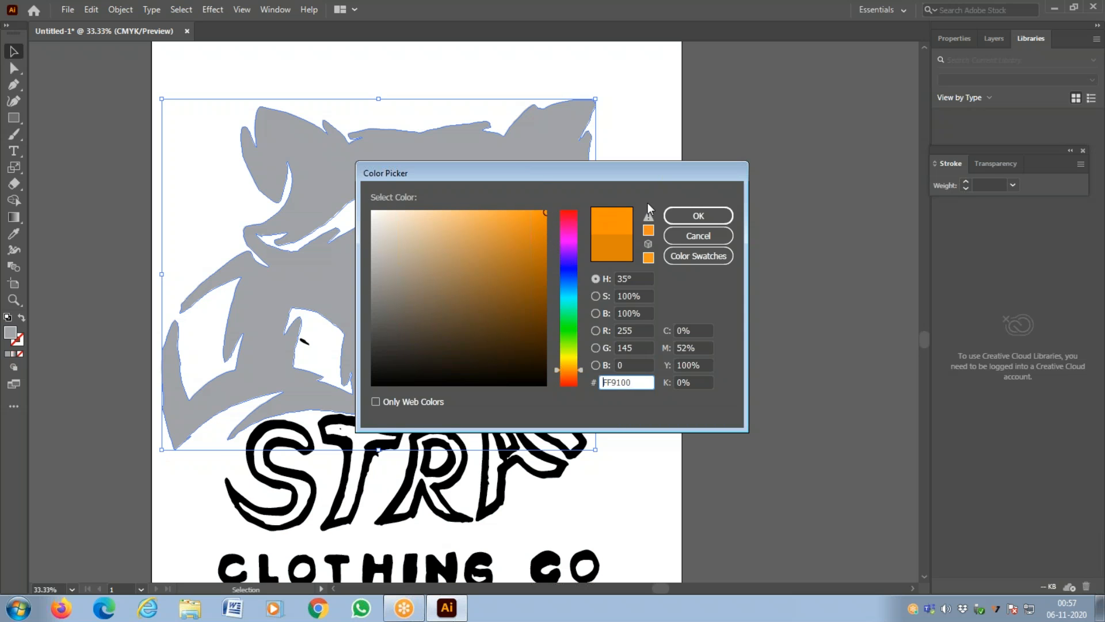
{"action": "left_click", "coordinate": [698, 216]}
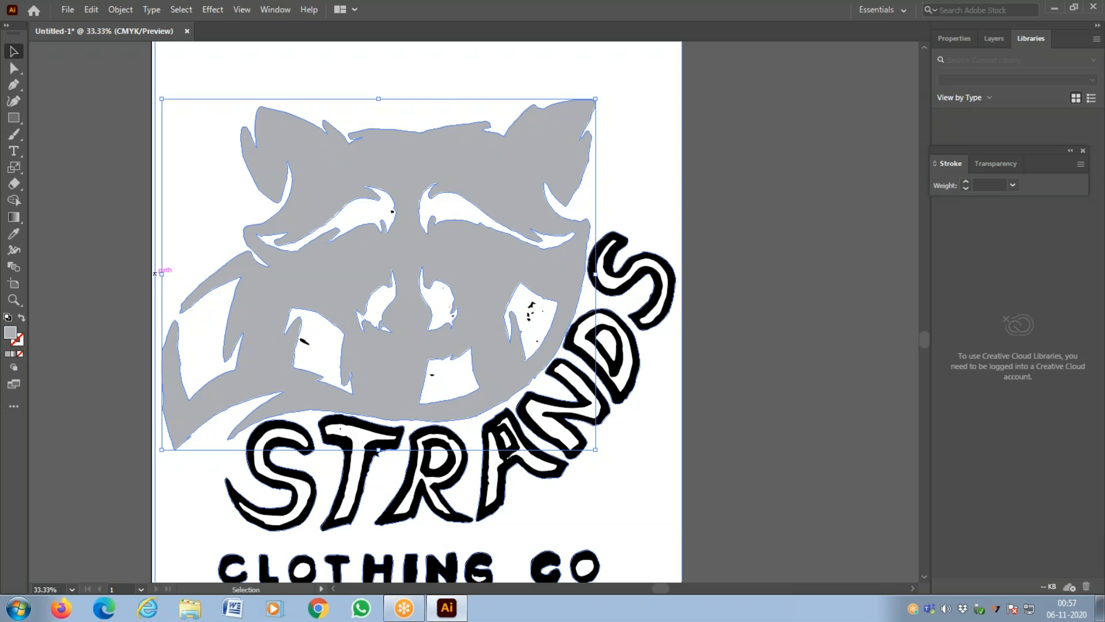
Step: Show the colour sliders and switch the raccoon shape's fill from Grayscale to RGB color mode
{"action": "left_click", "coordinate": [290, 10]}
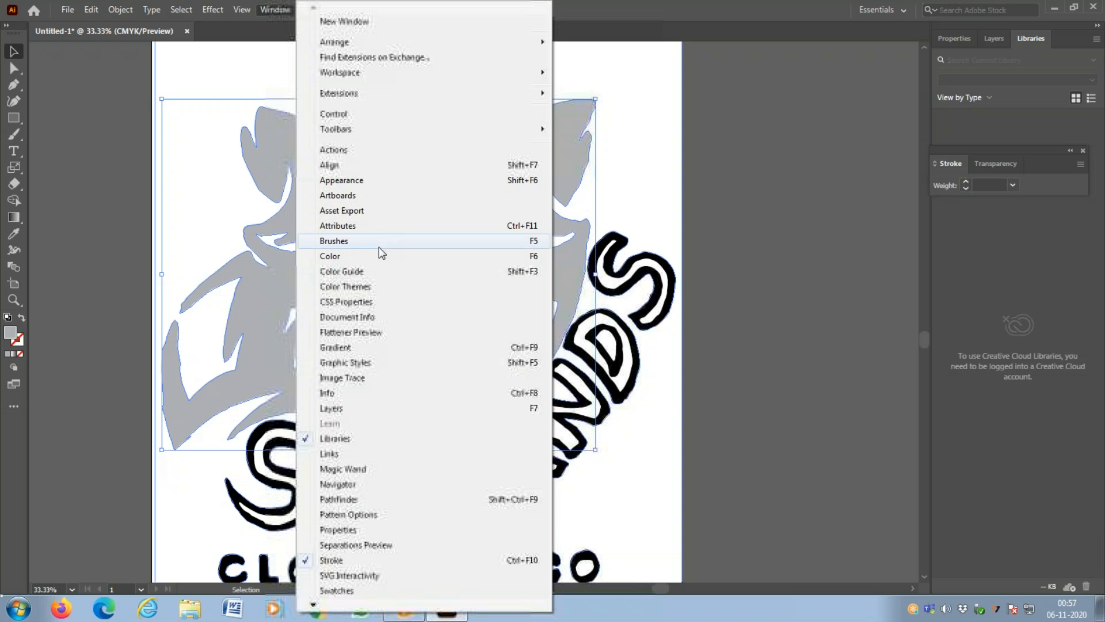
{"action": "left_click", "coordinate": [382, 261]}
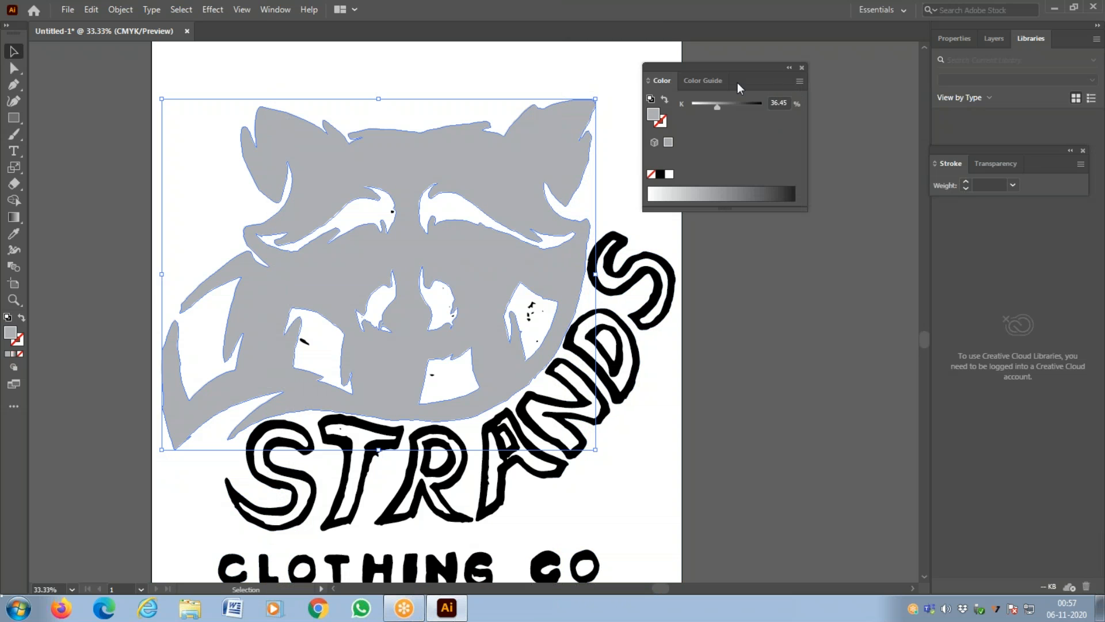
{"action": "left_click", "coordinate": [800, 81]}
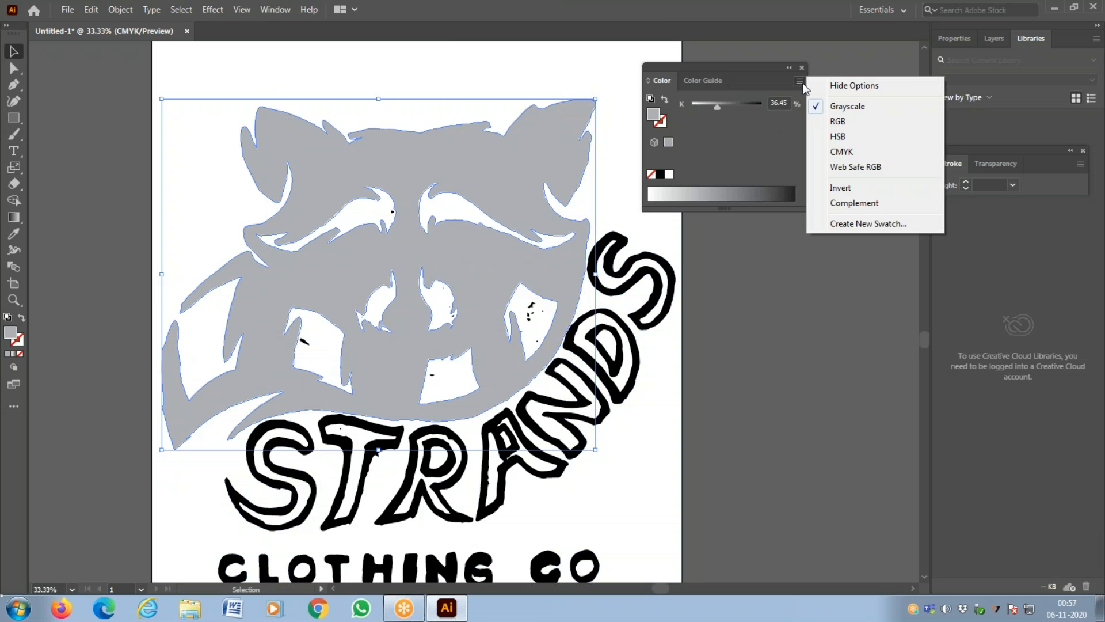
{"action": "left_click", "coordinate": [838, 121]}
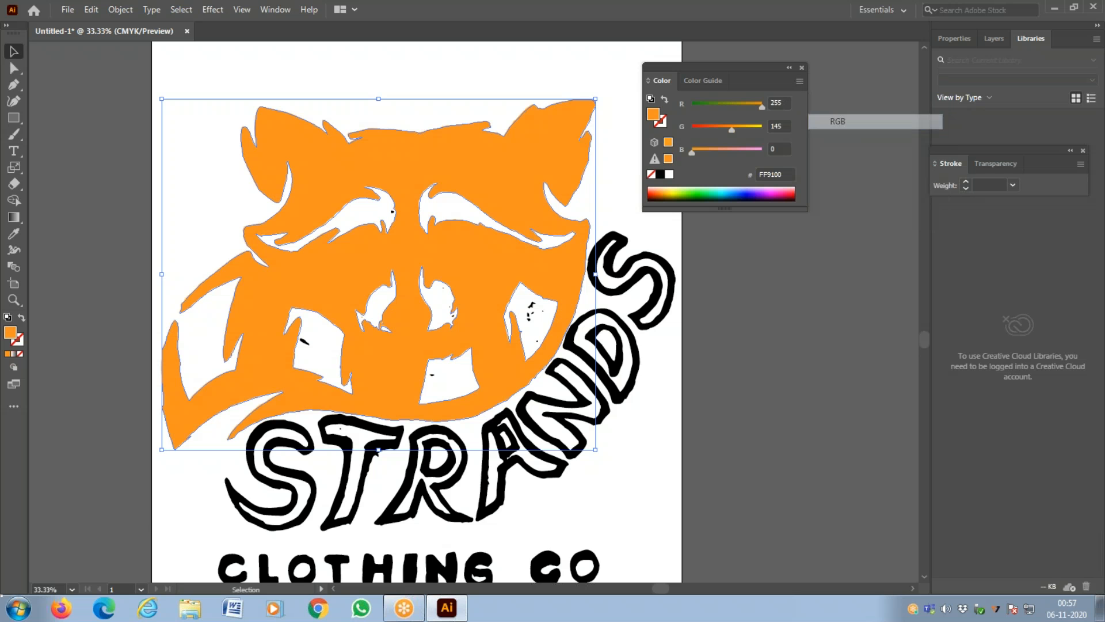
Step: Darken the raccoon shape's fill to orange-brown BA6500
{"action": "key", "text": "z"}
{"action": "key", "text": "alt"}
{"action": "double_click", "coordinate": [16, 338]}
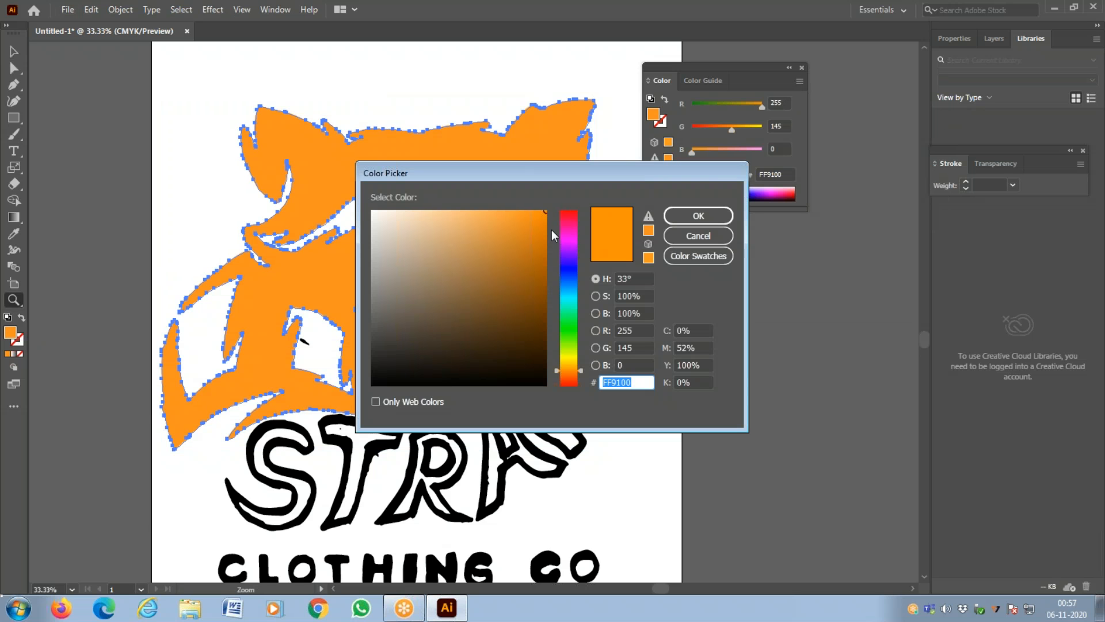
{"action": "left_click", "coordinate": [543, 265]}
{"action": "left_click", "coordinate": [544, 273]}
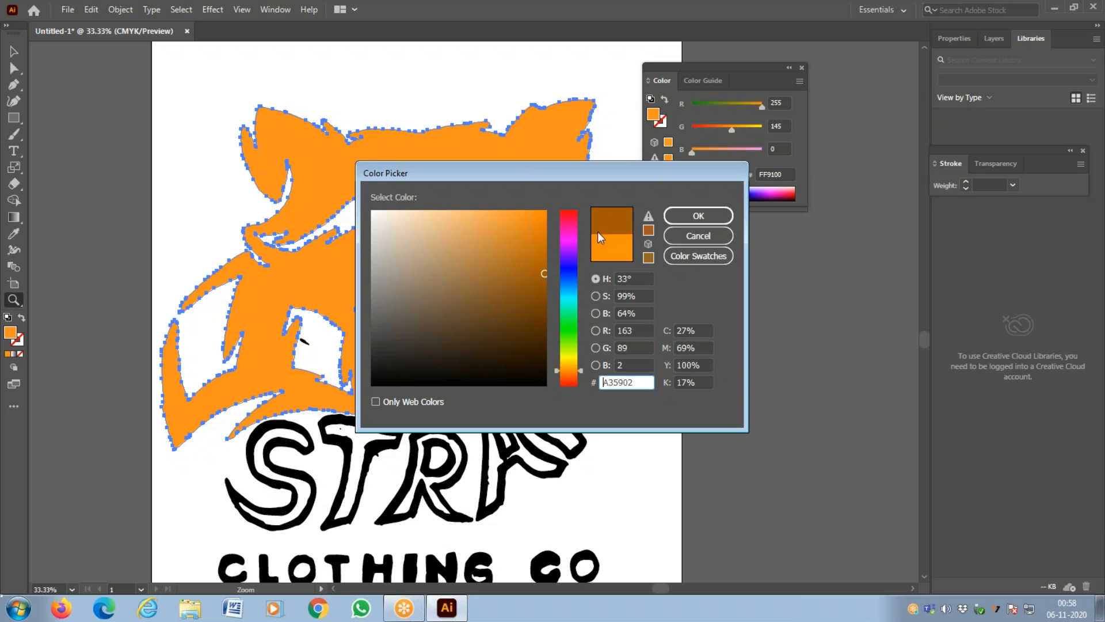
{"action": "left_click_drag", "start_coordinate": [540, 254], "coordinate": [547, 257]}
{"action": "left_click", "coordinate": [698, 215]}
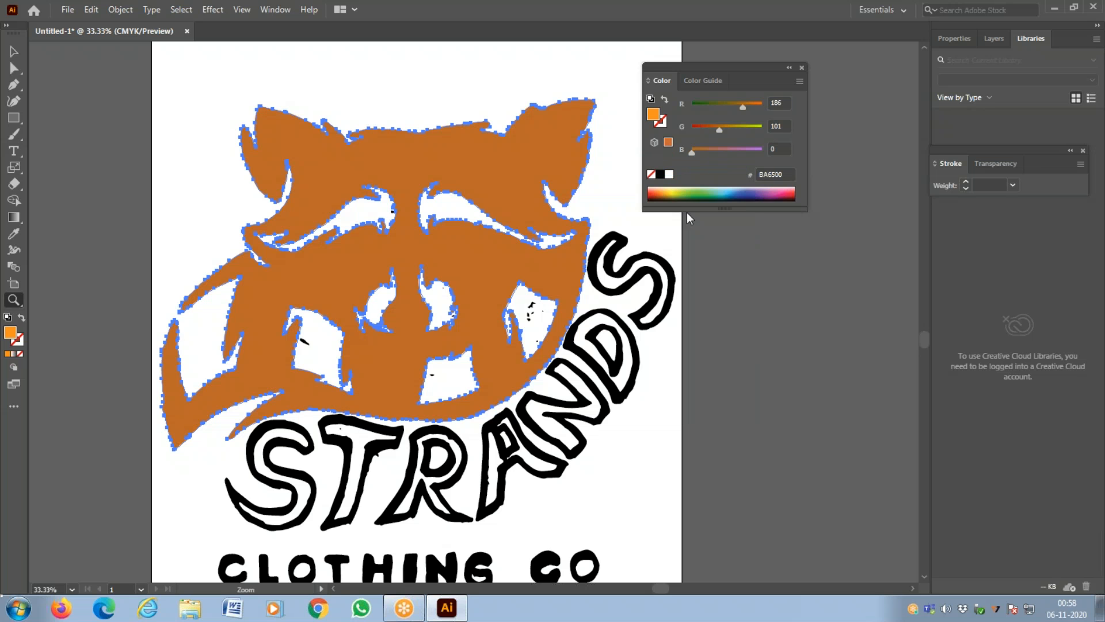
Step: Set the raccoon shape's fill to dark brown 753F05
{"action": "scroll", "coordinate": [508, 447], "scroll_direction": "down", "scroll_amount": 3}
{"action": "left_click_drag", "start_coordinate": [507, 446], "coordinate": [495, 384]}
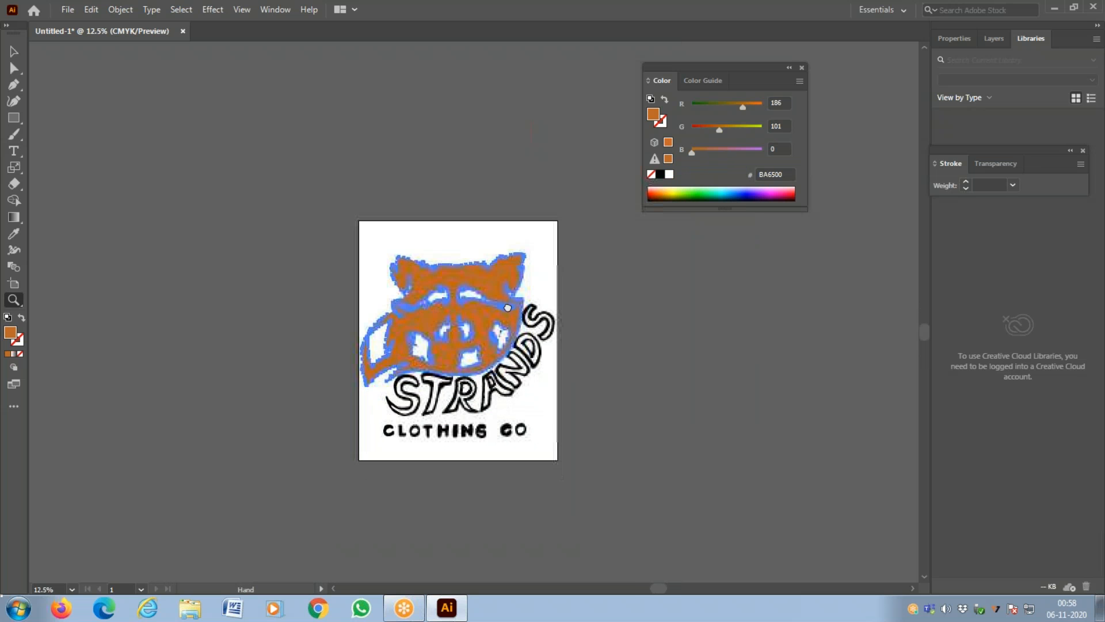
{"action": "left_click", "coordinate": [14, 51]}
{"action": "key", "text": "z"}
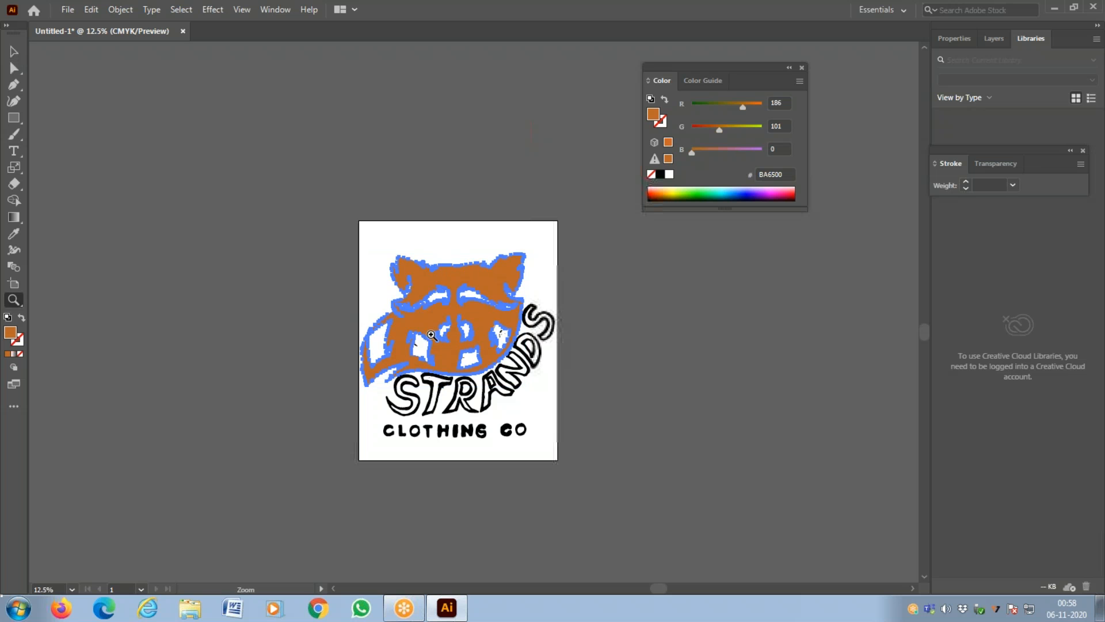
{"action": "left_click", "coordinate": [491, 360]}
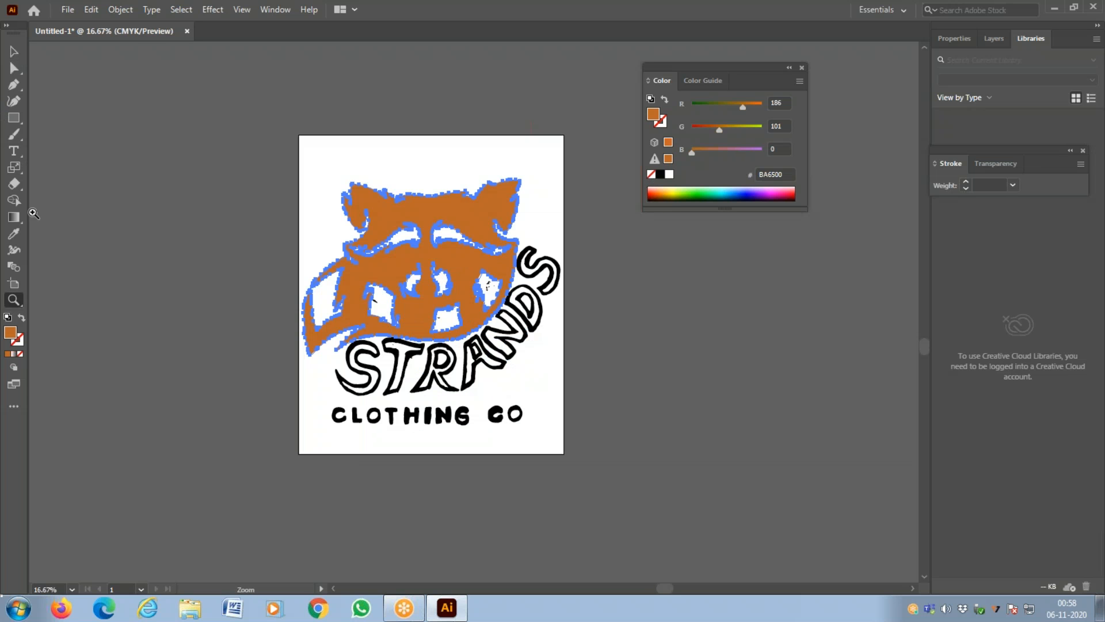
{"action": "double_click", "coordinate": [10, 333]}
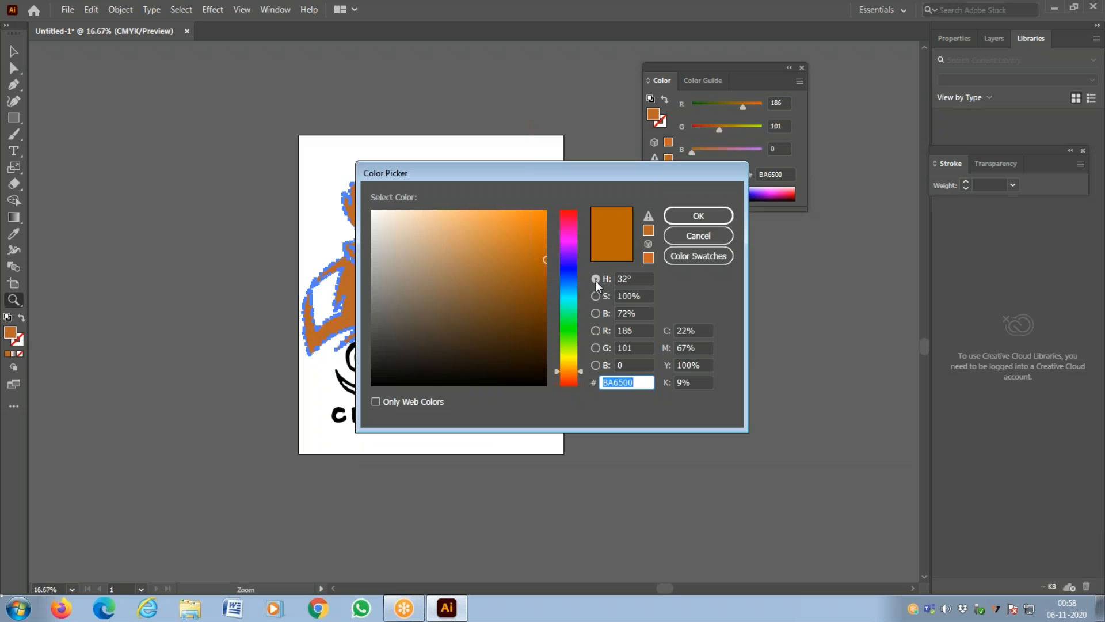
{"action": "left_click", "coordinate": [540, 304]}
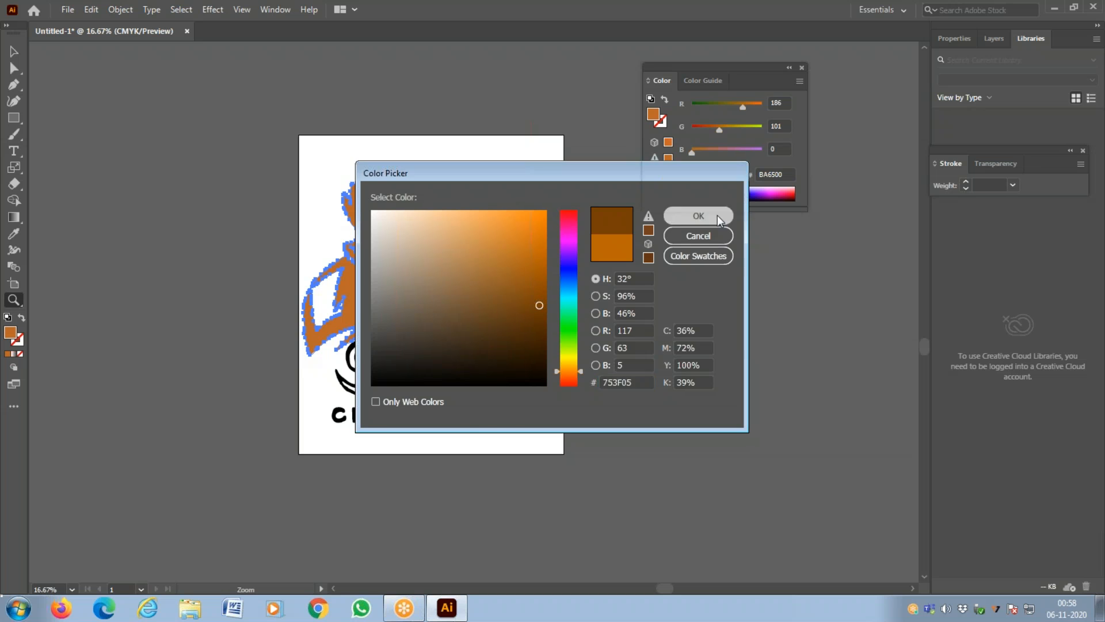
{"action": "left_click", "coordinate": [717, 215]}
Step: Select the inner areas of all the STRANDS letters together, after deselecting the raccoon shape
{"action": "left_click", "coordinate": [14, 52]}
{"action": "left_click", "coordinate": [291, 262]}
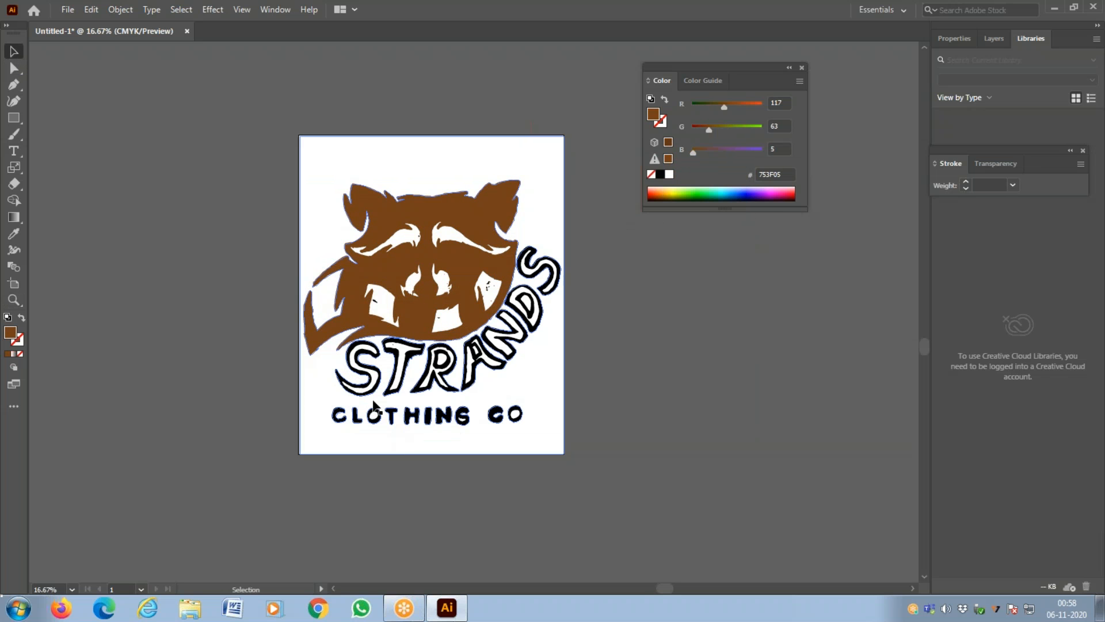
{"action": "left_click", "coordinate": [362, 368]}
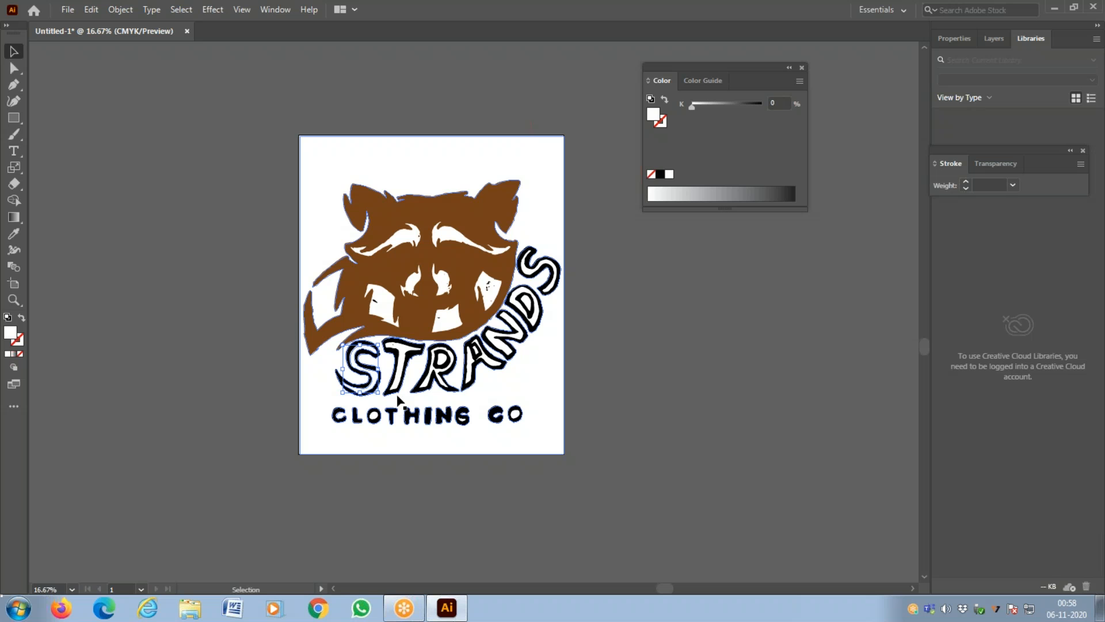
{"action": "left_click", "coordinate": [439, 387], "text": "shift"}
{"action": "left_click", "coordinate": [455, 381], "text": "shift"}
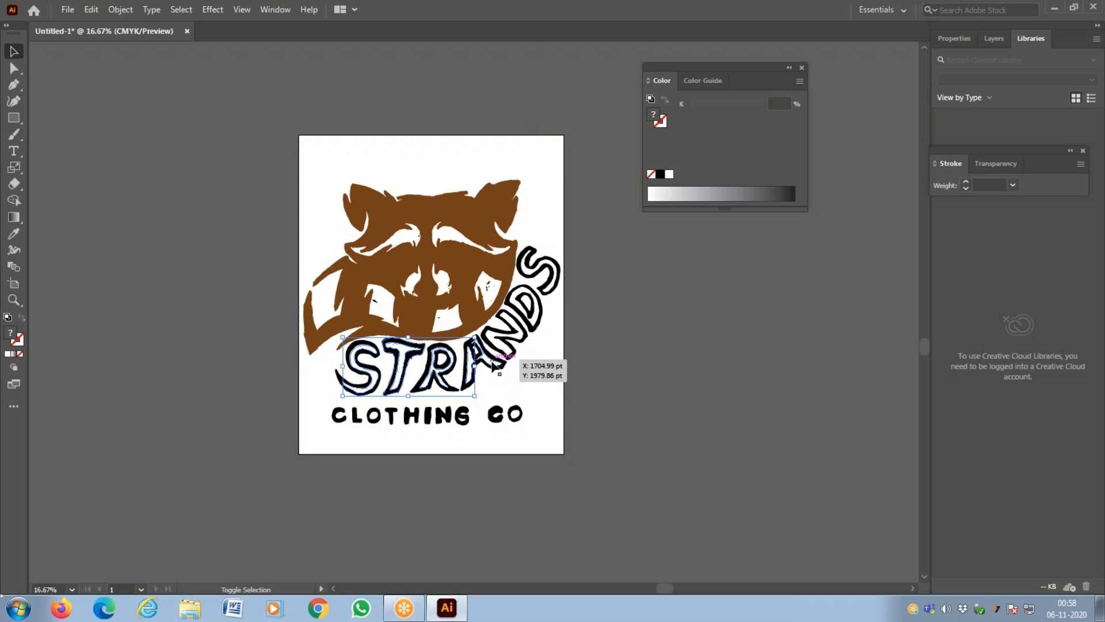
{"action": "left_click", "coordinate": [509, 348], "text": "shift"}
{"action": "left_click", "coordinate": [517, 340], "text": "shift"}
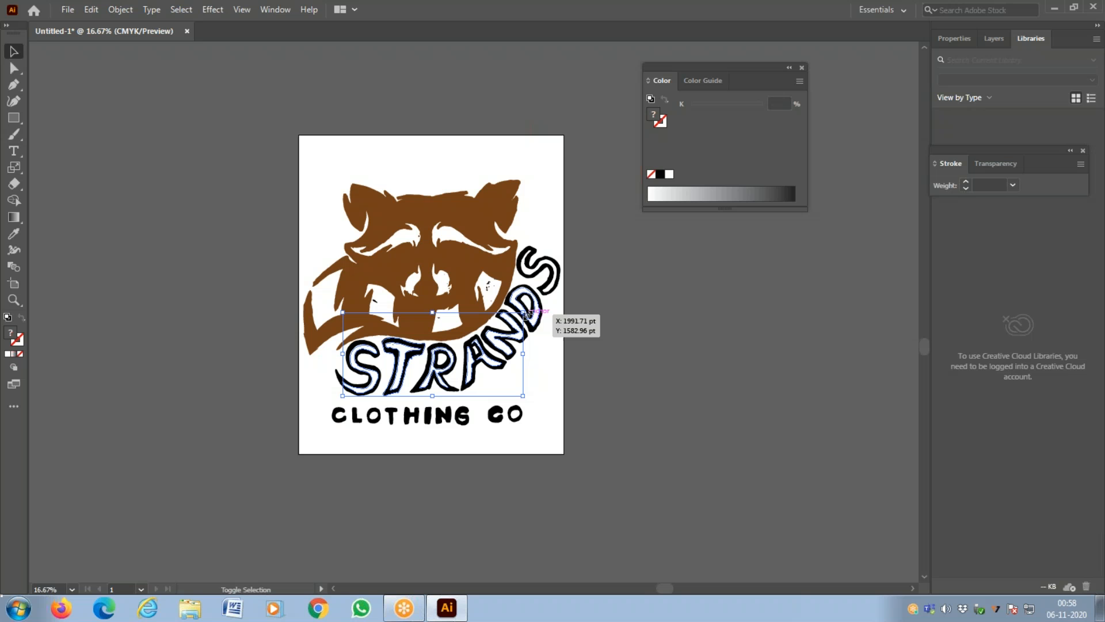
{"action": "left_click", "coordinate": [534, 313], "text": "shift"}
{"action": "left_click", "coordinate": [554, 286], "text": "shift"}
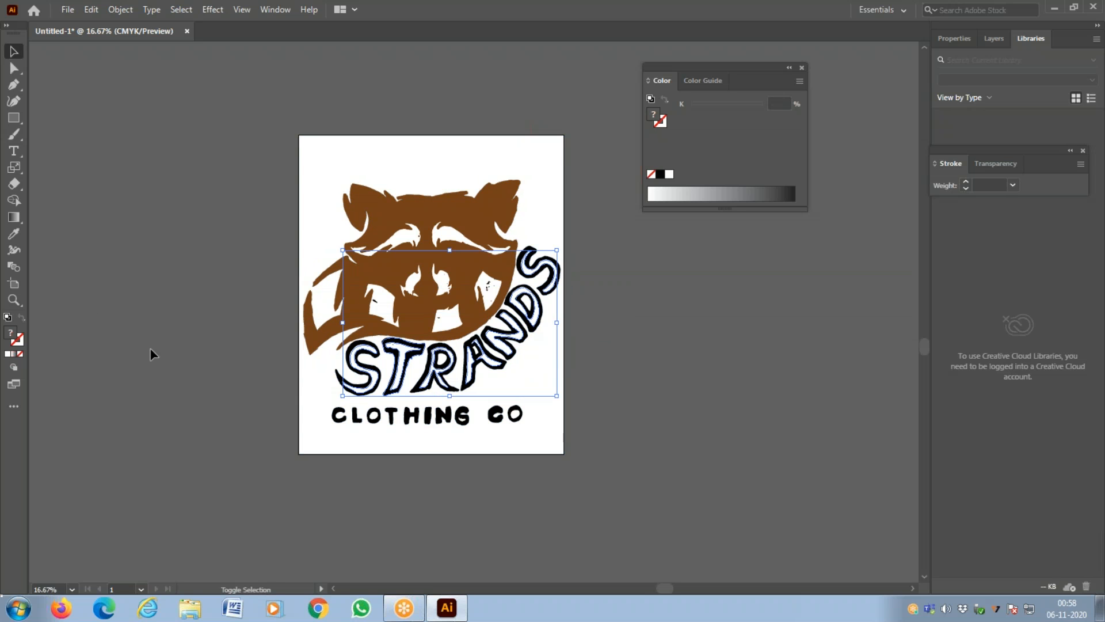
Step: Fill the selected STRANDS letter shapes with dark brown 723900 and deselect them
{"action": "double_click", "coordinate": [14, 339]}
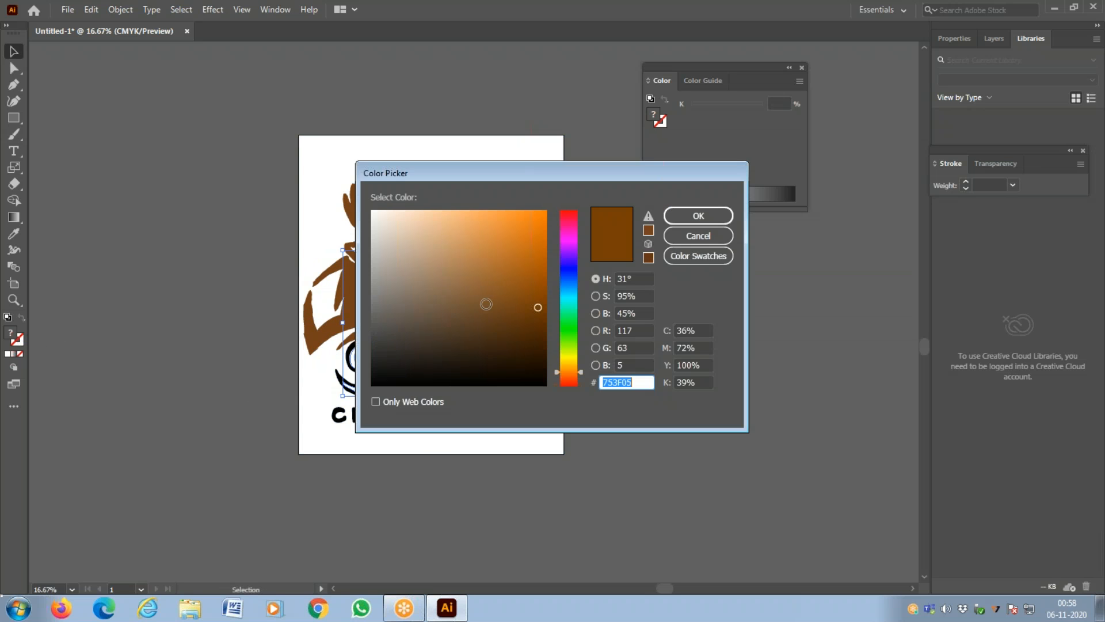
{"action": "left_click", "coordinate": [504, 281]}
{"action": "type", "text": "723900"}
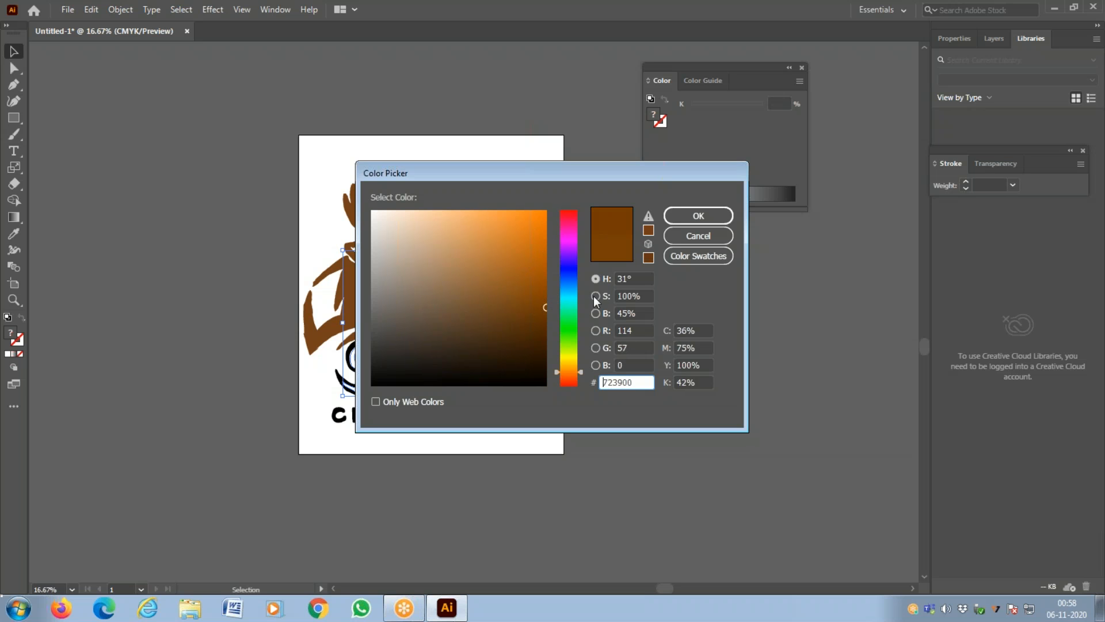
{"action": "left_click", "coordinate": [711, 216]}
{"action": "left_click", "coordinate": [597, 358]}
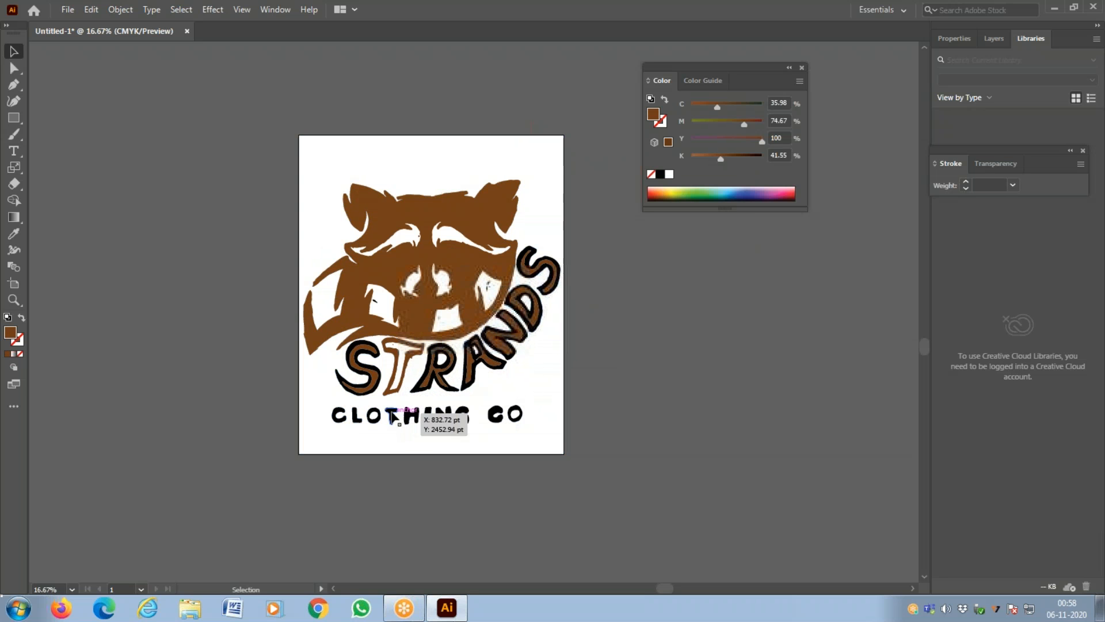
Step: Set the fill of the T's outline in STRANDS to black 000000
{"action": "key", "text": "z"}
{"action": "left_click", "coordinate": [400, 406]}
{"action": "left_click", "coordinate": [401, 406]}
{"action": "key", "text": "space"}
{"action": "left_click_drag", "start_coordinate": [526, 241], "coordinate": [305, 461]}
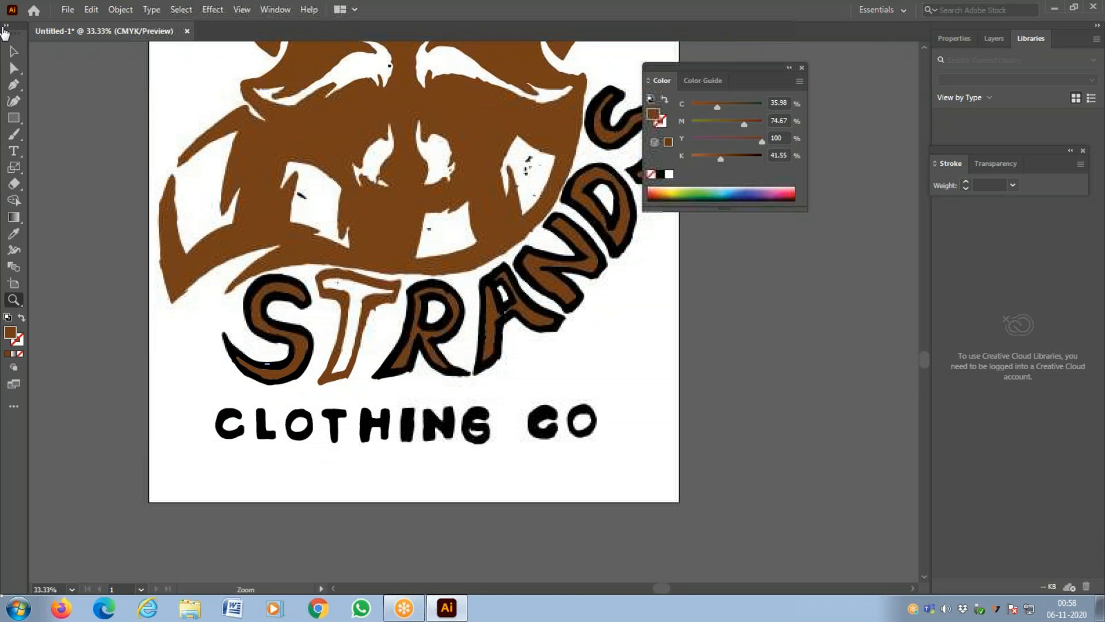
{"action": "left_click", "coordinate": [14, 52]}
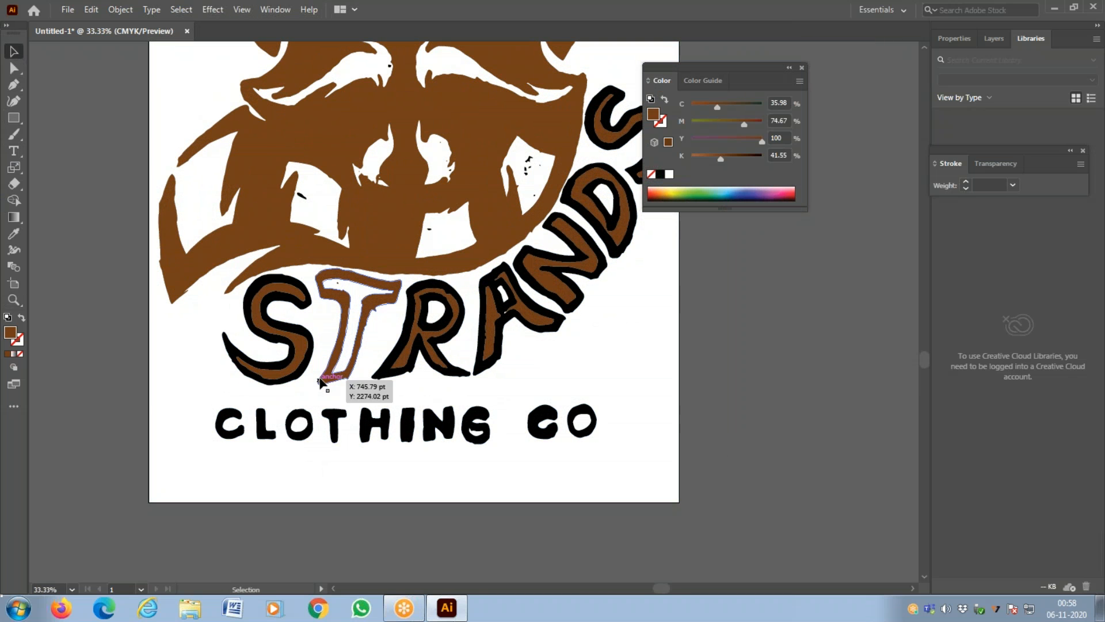
{"action": "left_click", "coordinate": [331, 374]}
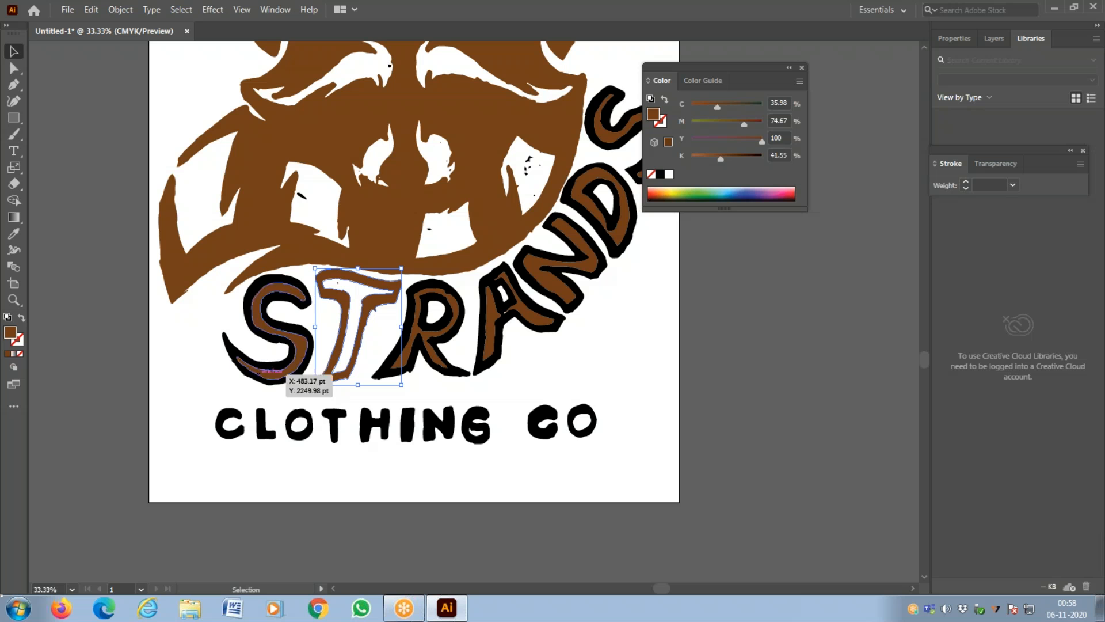
{"action": "double_click", "coordinate": [10, 332]}
{"action": "type", "text": "000000"}
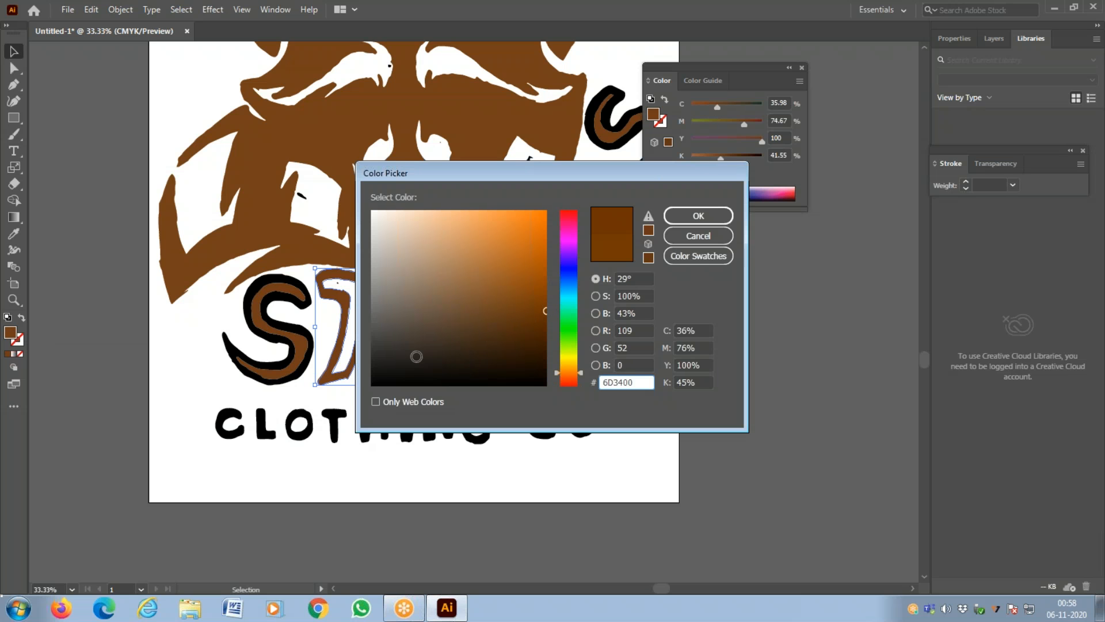
{"action": "left_click", "coordinate": [702, 217]}
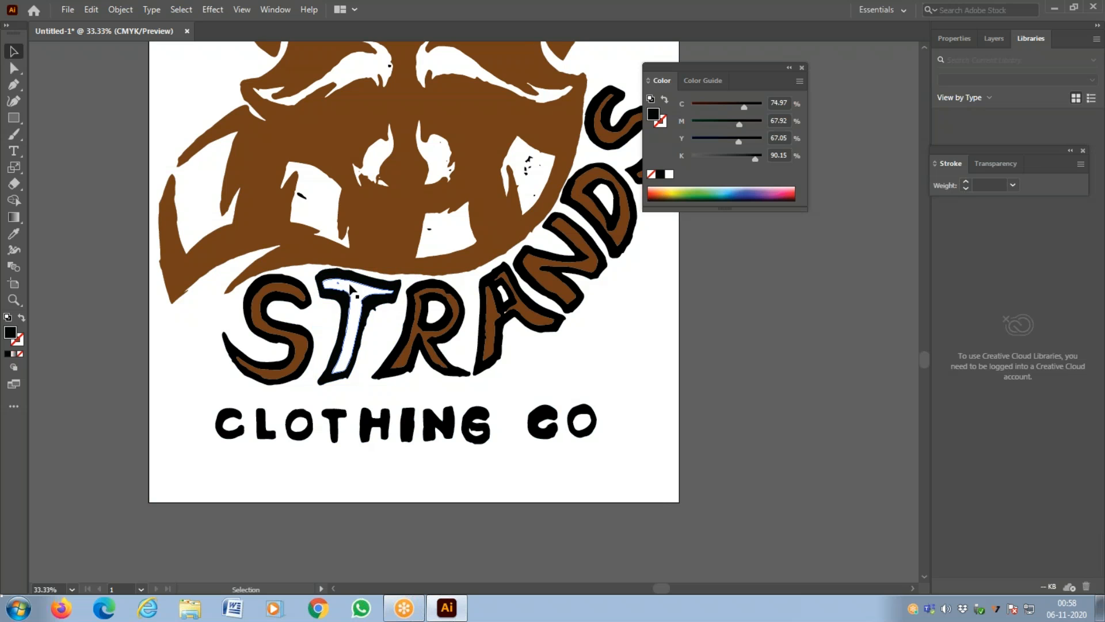
Step: Select the inside of the T, switch its fill from Grayscale to RGB color mode, and make it dark brown 633103
{"action": "left_click", "coordinate": [348, 284]}
{"action": "double_click", "coordinate": [11, 334]}
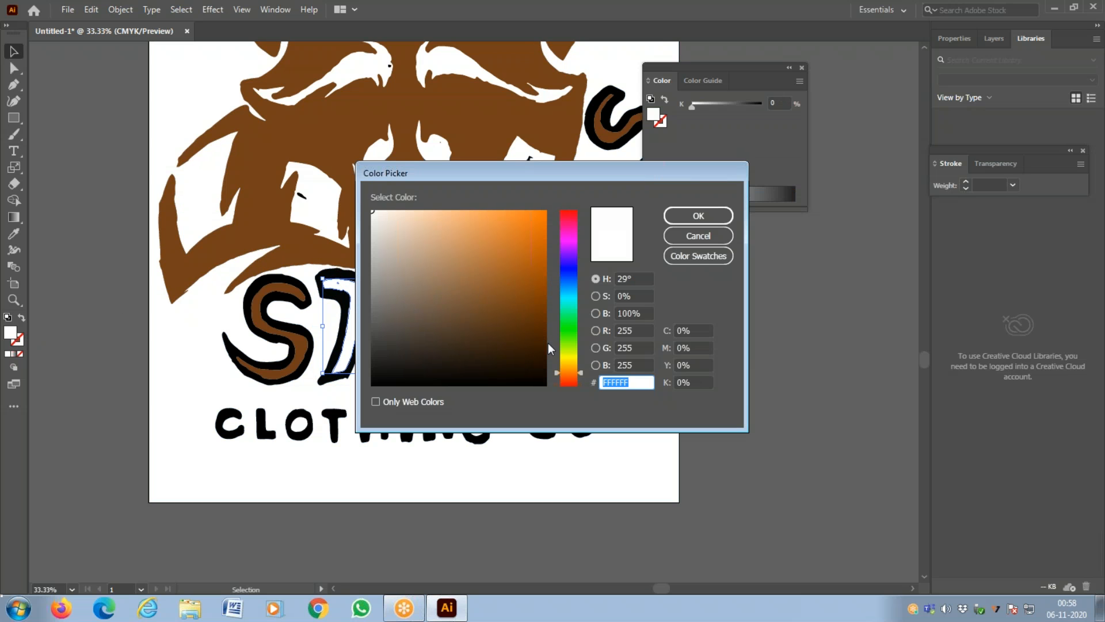
{"action": "left_click", "coordinate": [543, 345]}
{"action": "left_click_drag", "start_coordinate": [533, 324], "coordinate": [542, 317]}
{"action": "left_click", "coordinate": [697, 216]}
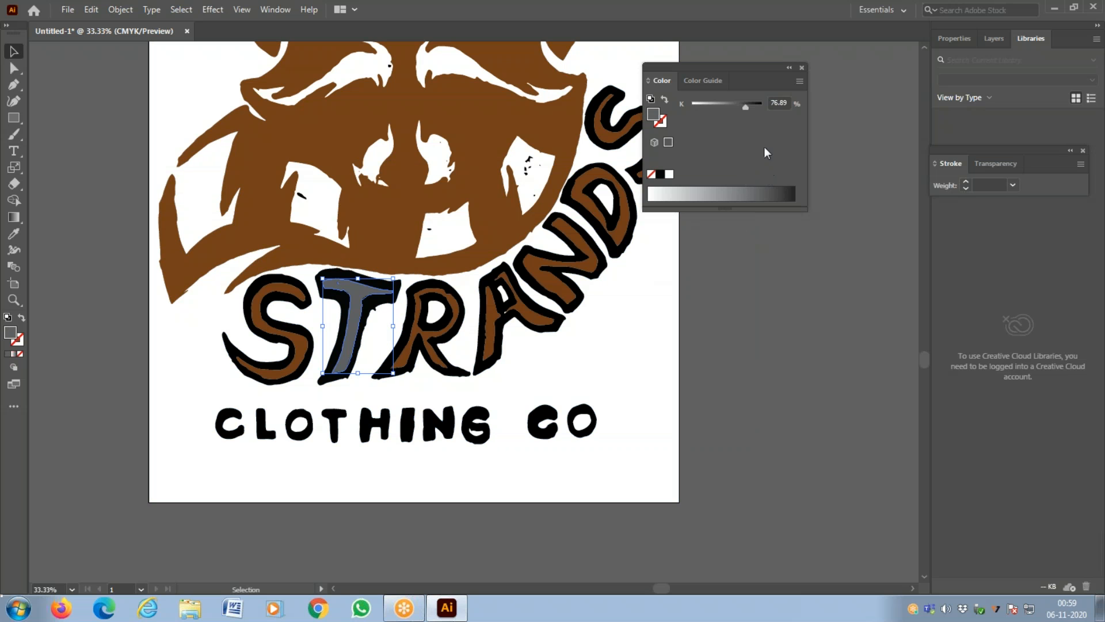
{"action": "left_click", "coordinate": [799, 81]}
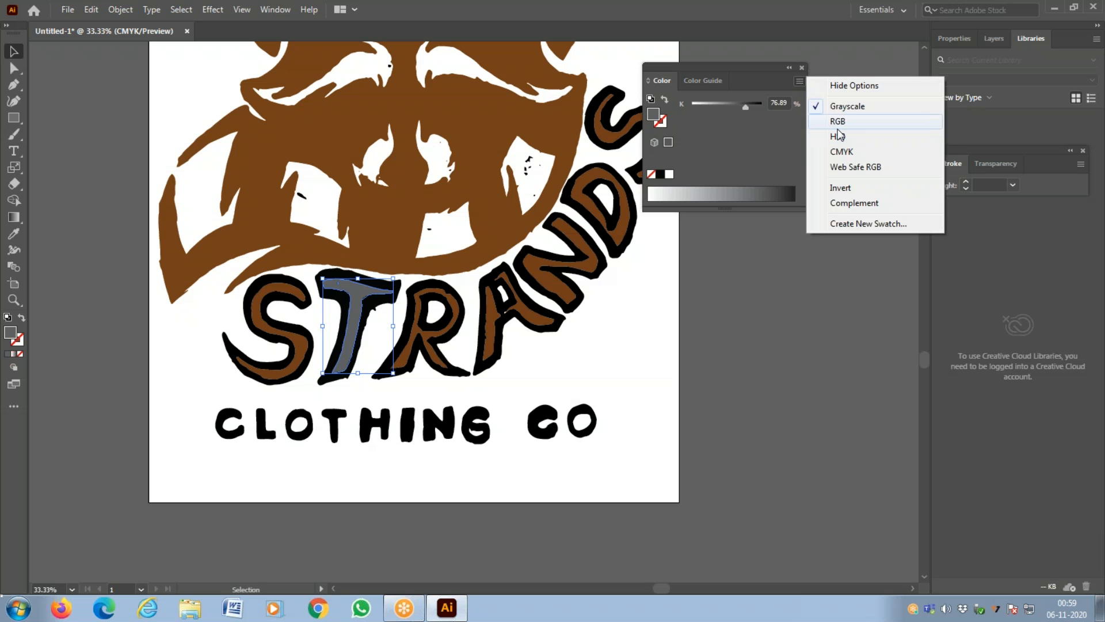
{"action": "left_click", "coordinate": [837, 122]}
{"action": "left_click", "coordinate": [783, 242]}
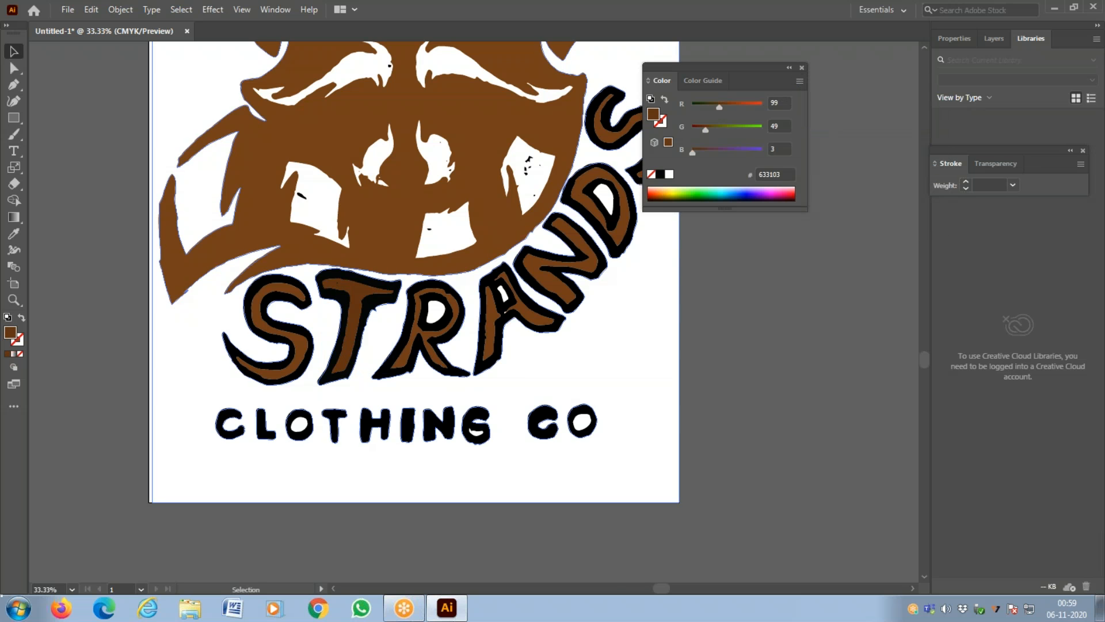
Step: Select the raccoon shape and replace its solid fill with the default white-to-black linear gradient
{"action": "key", "text": "z"}
{"action": "left_click", "coordinate": [390, 329], "text": "alt"}
{"action": "left_click", "coordinate": [391, 329], "text": "alt"}
{"action": "key", "text": "space"}
{"action": "left_click_drag", "start_coordinate": [531, 299], "coordinate": [361, 332]}
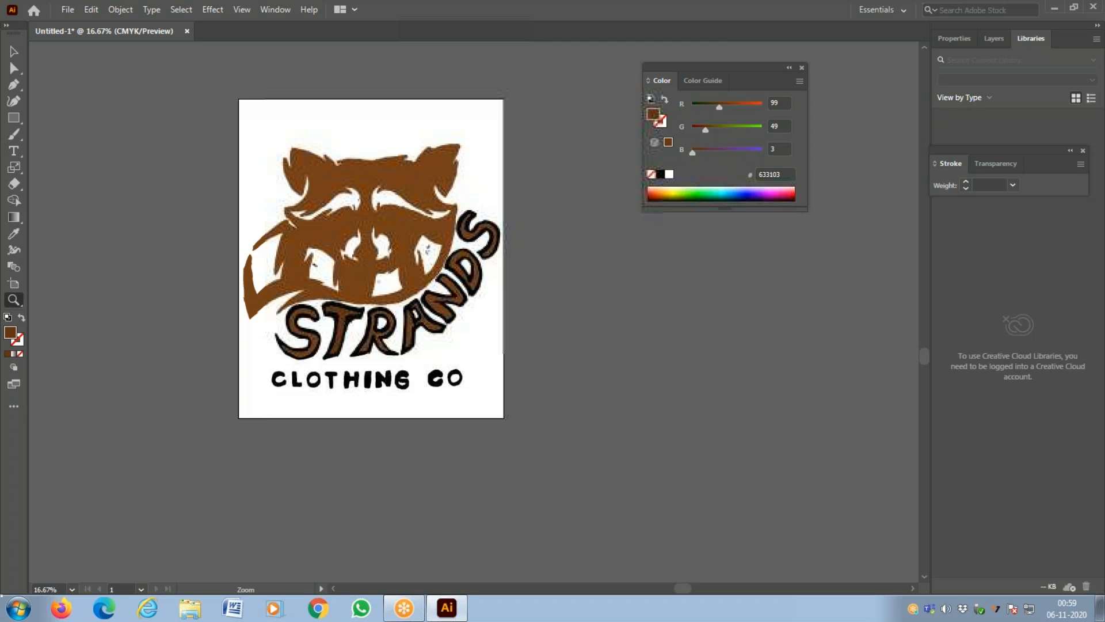
{"action": "left_click", "coordinate": [14, 51]}
{"action": "left_click", "coordinate": [362, 173]}
{"action": "left_click", "coordinate": [365, 175]}
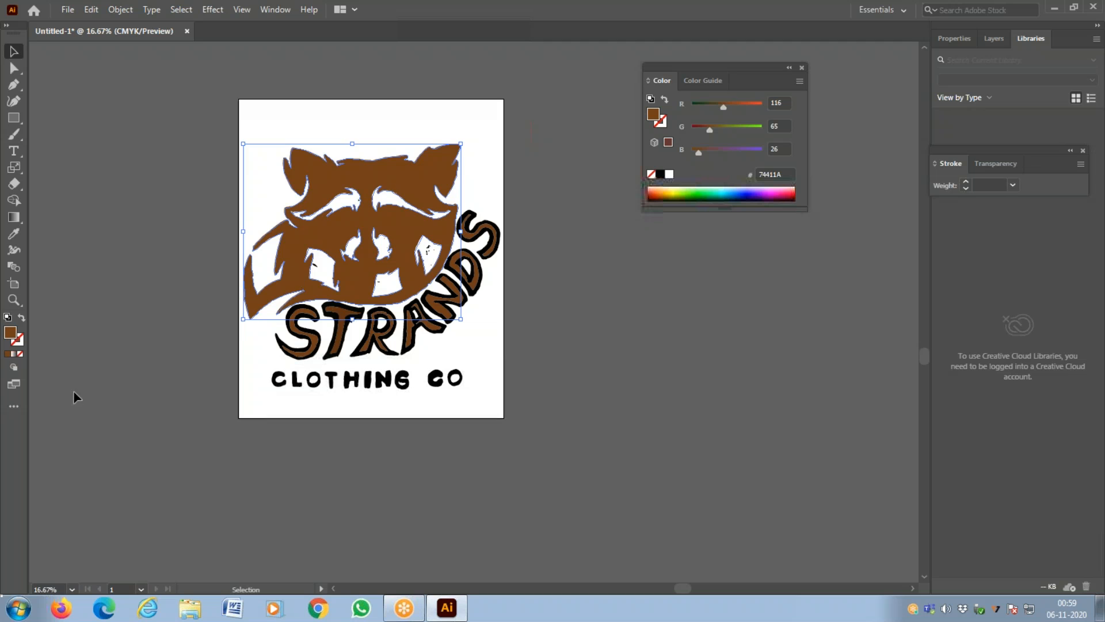
{"action": "left_click", "coordinate": [17, 355]}
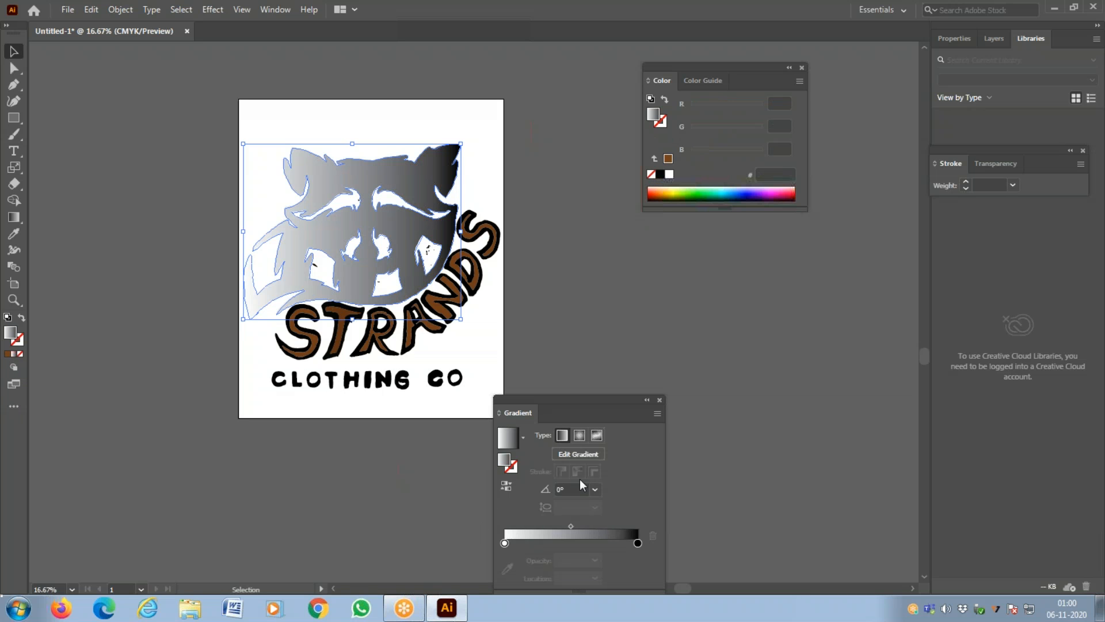
Step: Move the gradient settings up beside the artboard so that all of their controls are accessible
{"action": "left_click", "coordinate": [275, 9]}
{"action": "mouse_move", "coordinate": [354, 130]}
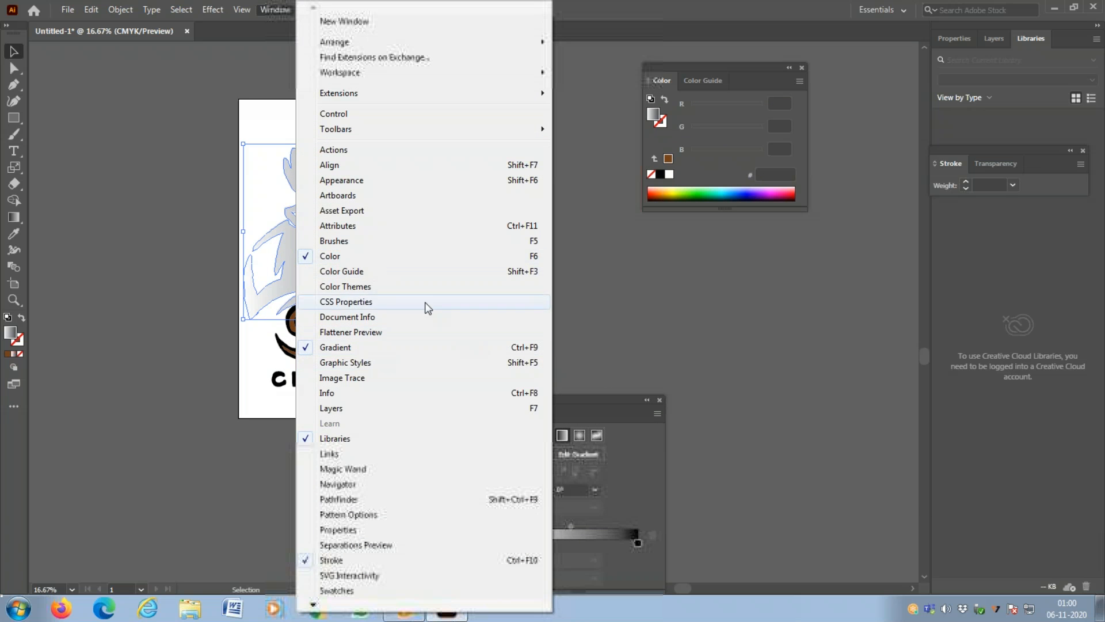
{"action": "left_click", "coordinate": [1001, 349]}
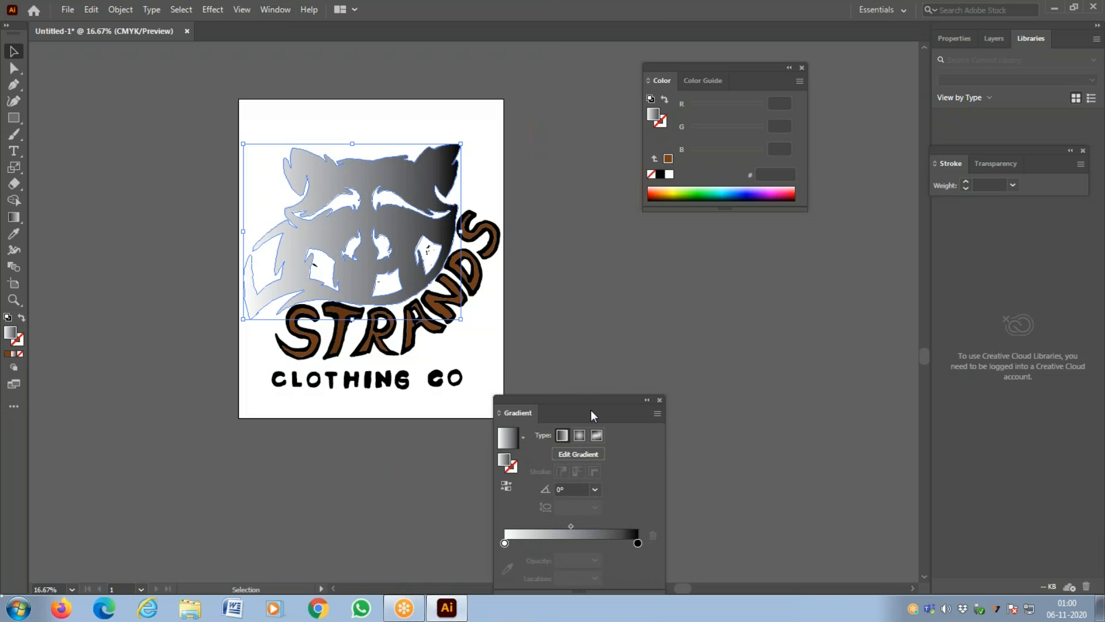
{"action": "left_click_drag", "start_coordinate": [591, 409], "coordinate": [744, 273]}
{"action": "left_click_drag", "start_coordinate": [615, 285], "coordinate": [614, 280]}
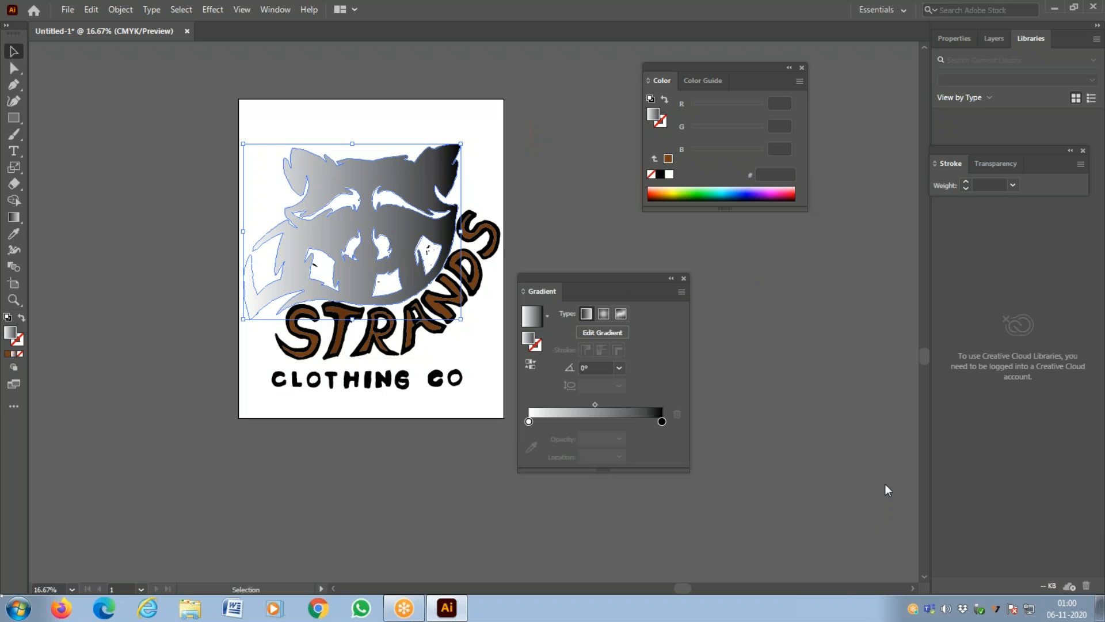
Step: Switch the gradient's black end stop to RGB color mode and set it to dark brown 552800
{"action": "left_click", "coordinate": [800, 82]}
{"action": "left_click", "coordinate": [590, 265]}
{"action": "double_click", "coordinate": [661, 422]}
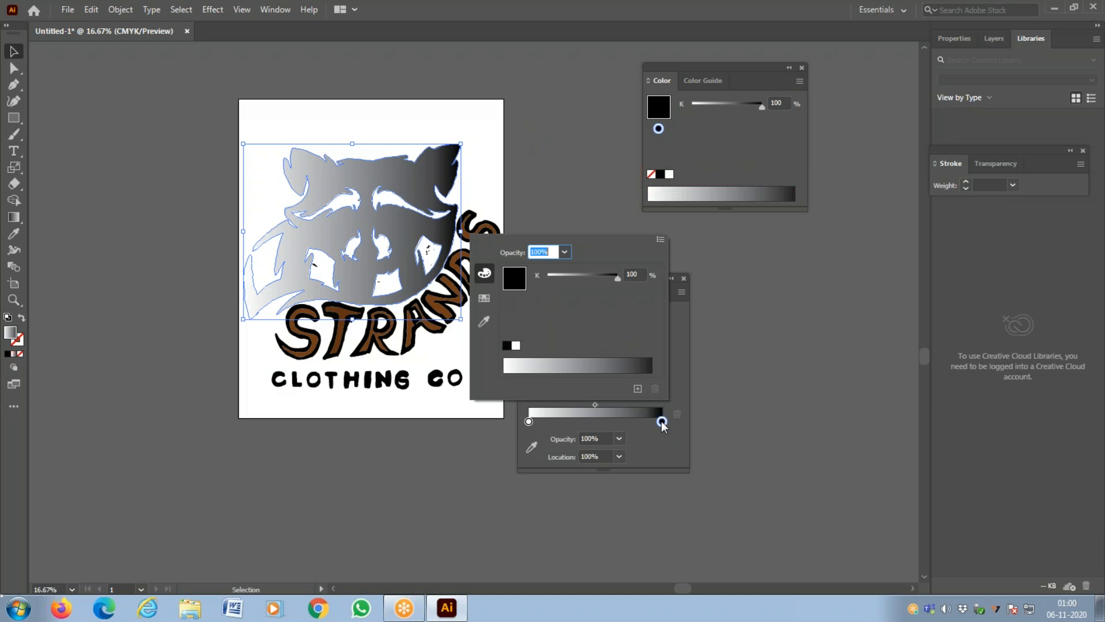
{"action": "left_click", "coordinate": [660, 241]}
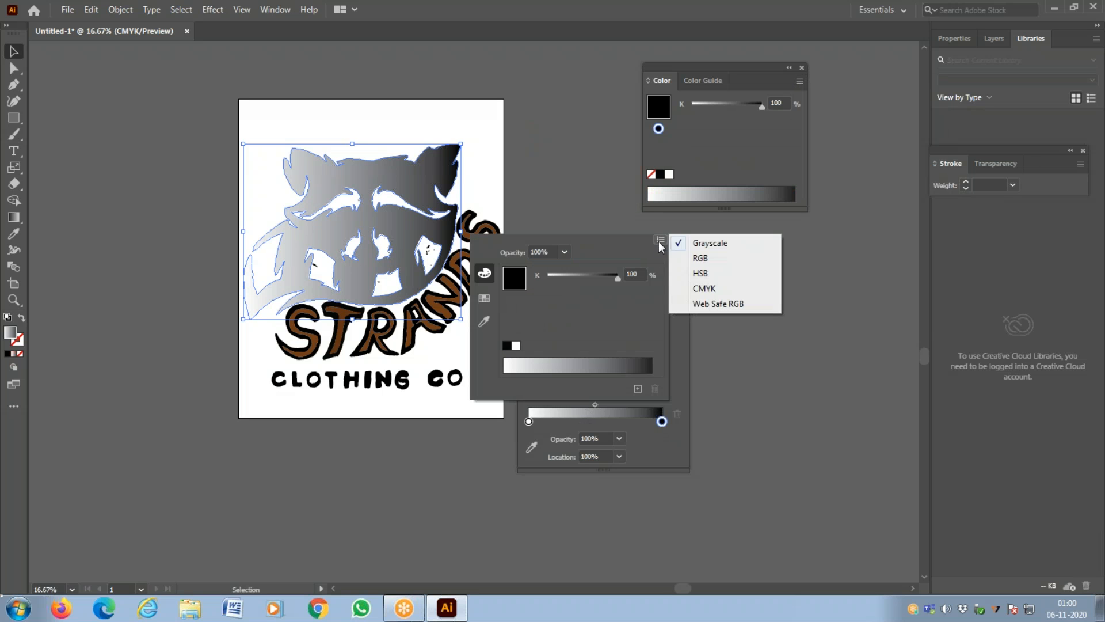
{"action": "left_click", "coordinate": [713, 255]}
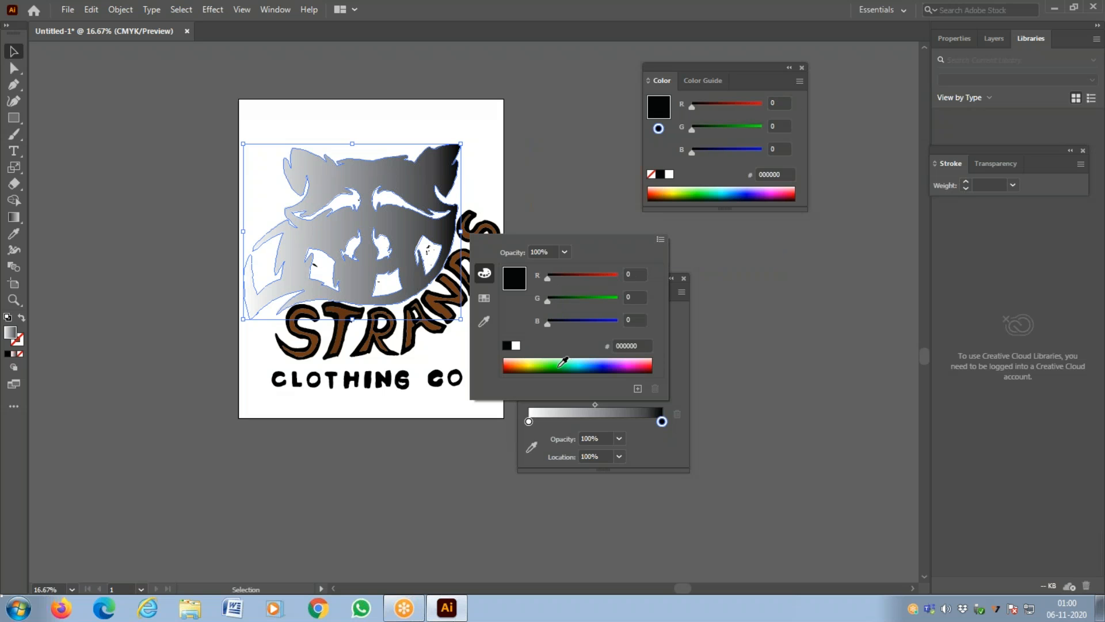
{"action": "left_click", "coordinate": [521, 365]}
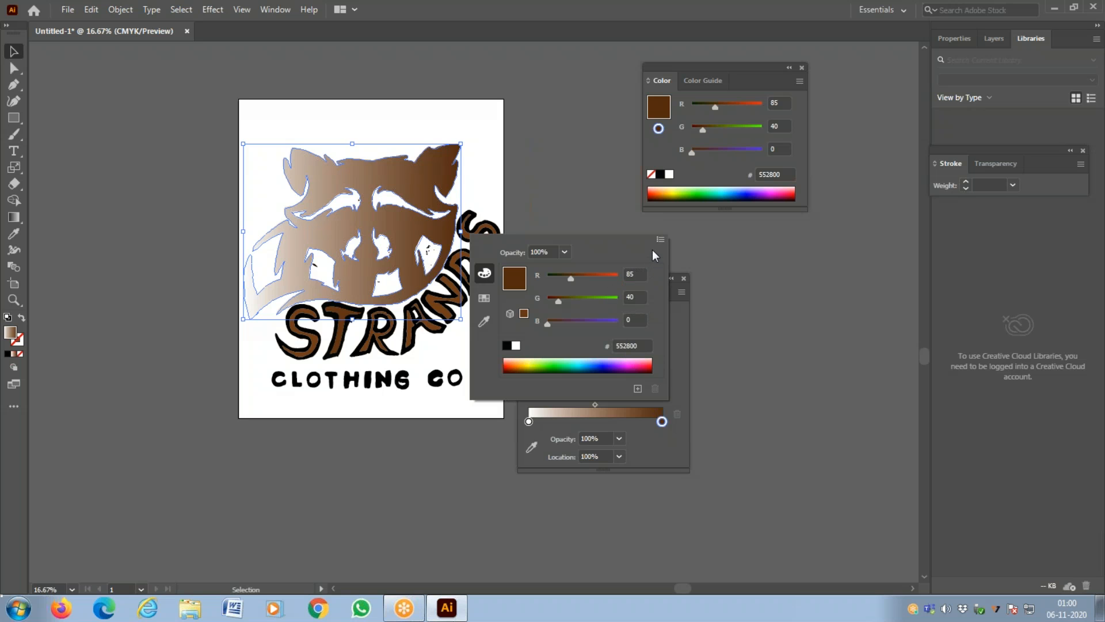
Step: Switch the gradient's white start stop to RGB color mode and set it to orange E94700
{"action": "left_click", "coordinate": [528, 422]}
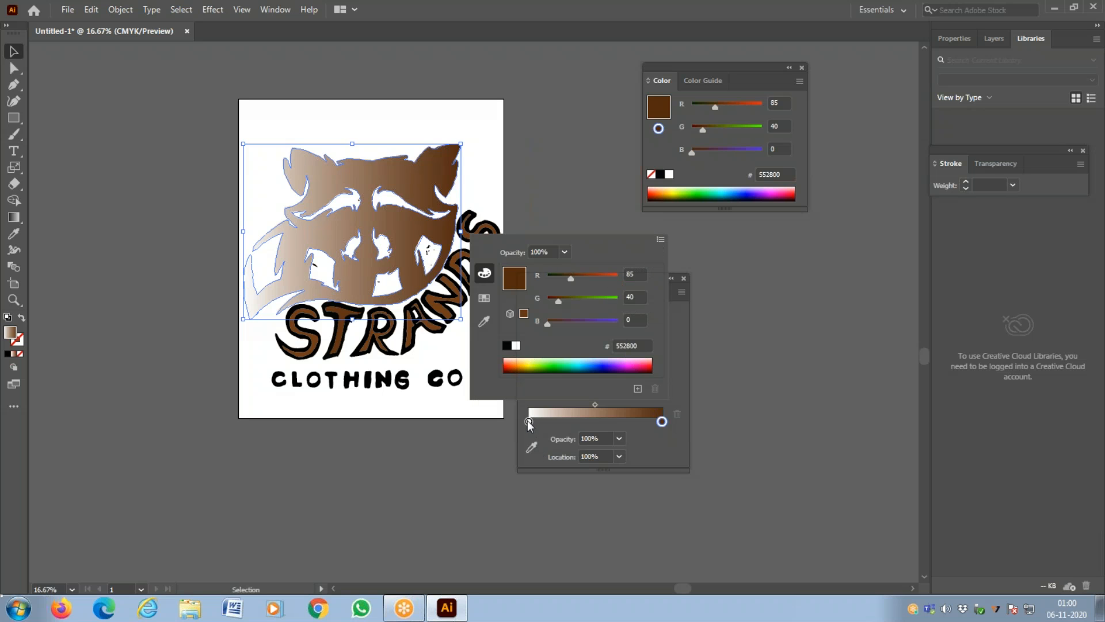
{"action": "double_click", "coordinate": [529, 422]}
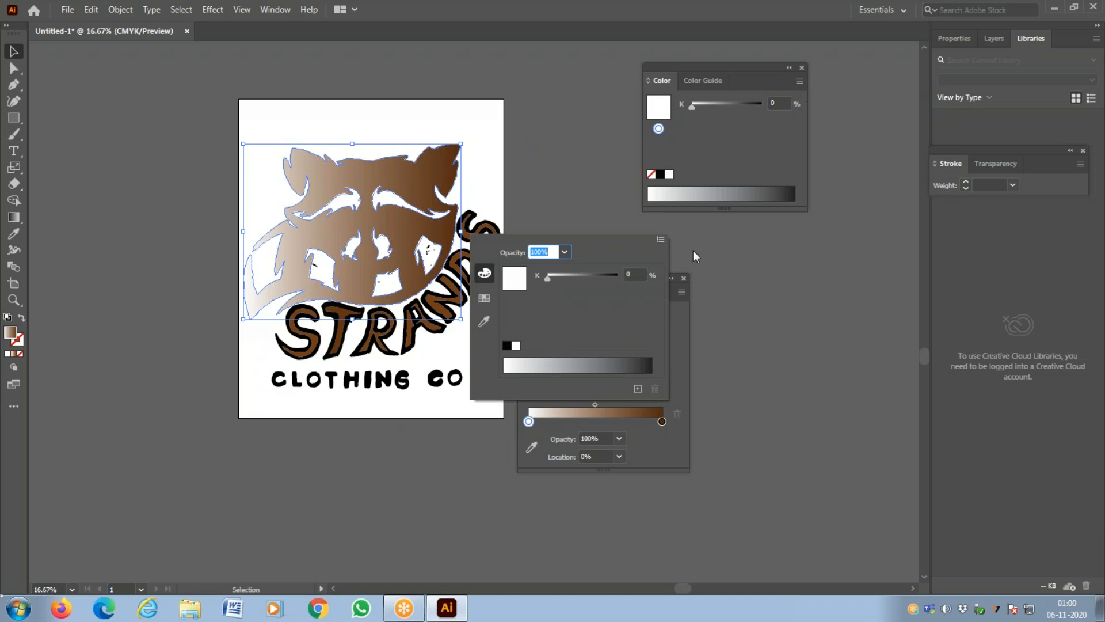
{"action": "left_click", "coordinate": [660, 239]}
{"action": "left_click", "coordinate": [703, 257]}
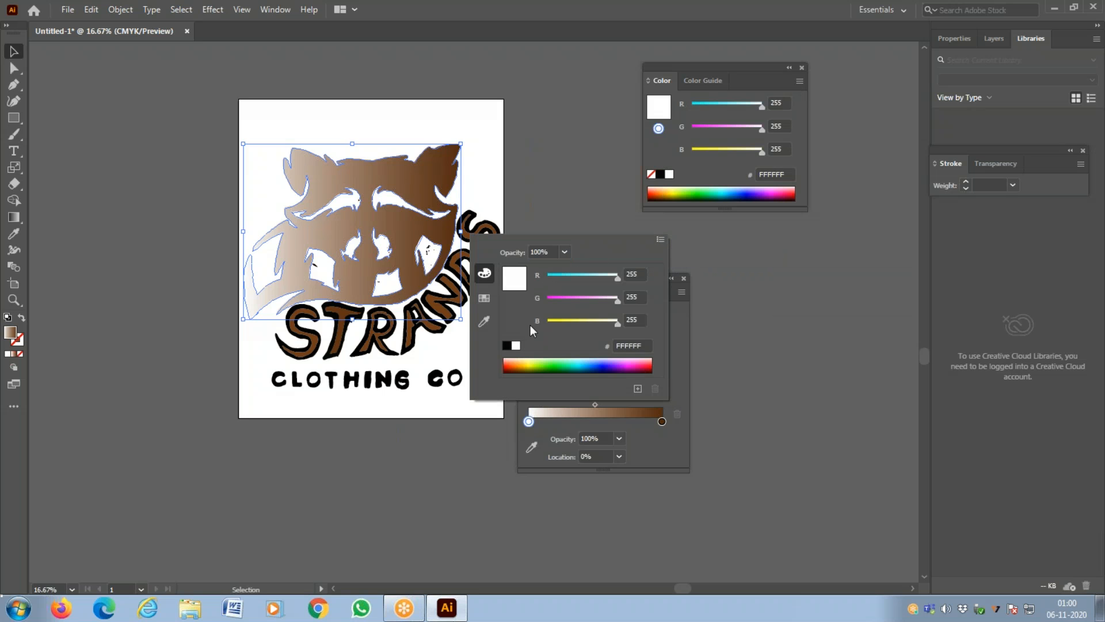
{"action": "left_click", "coordinate": [518, 363]}
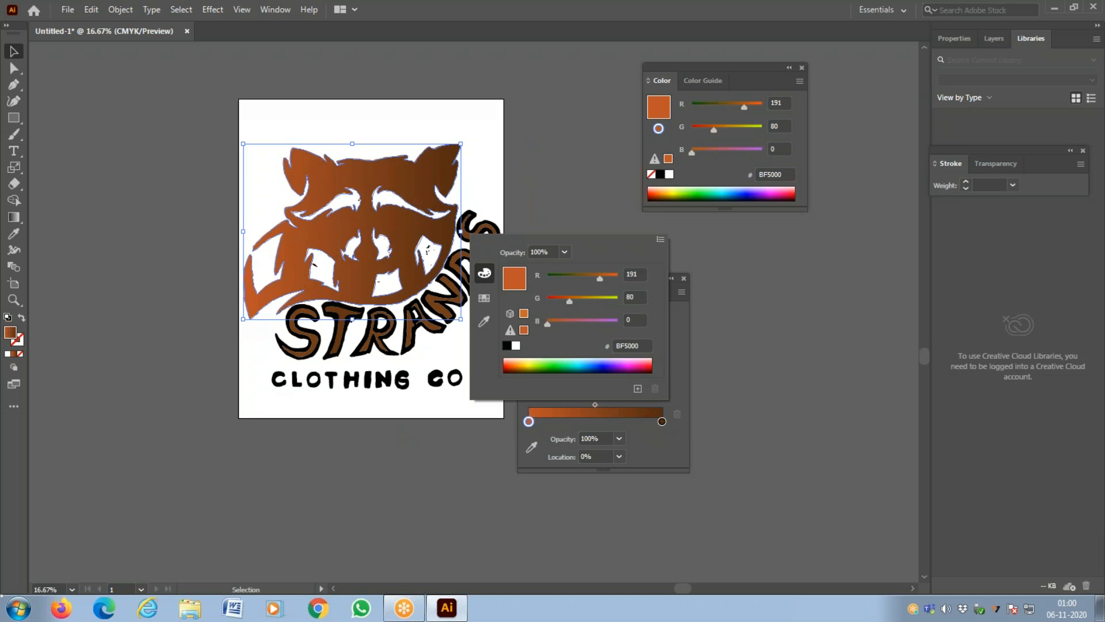
{"action": "left_click_drag", "start_coordinate": [516, 364], "coordinate": [511, 364]}
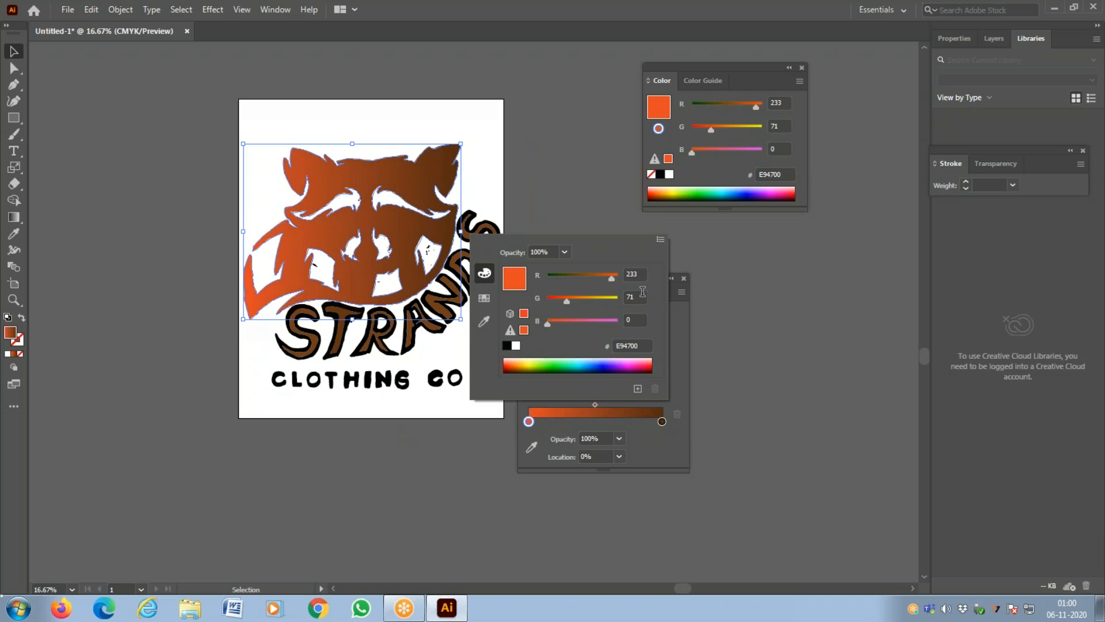
Step: Close the gradient settings and inspect the raccoon's gradient fill up close
{"action": "left_click", "coordinate": [675, 230]}
{"action": "left_click", "coordinate": [684, 279]}
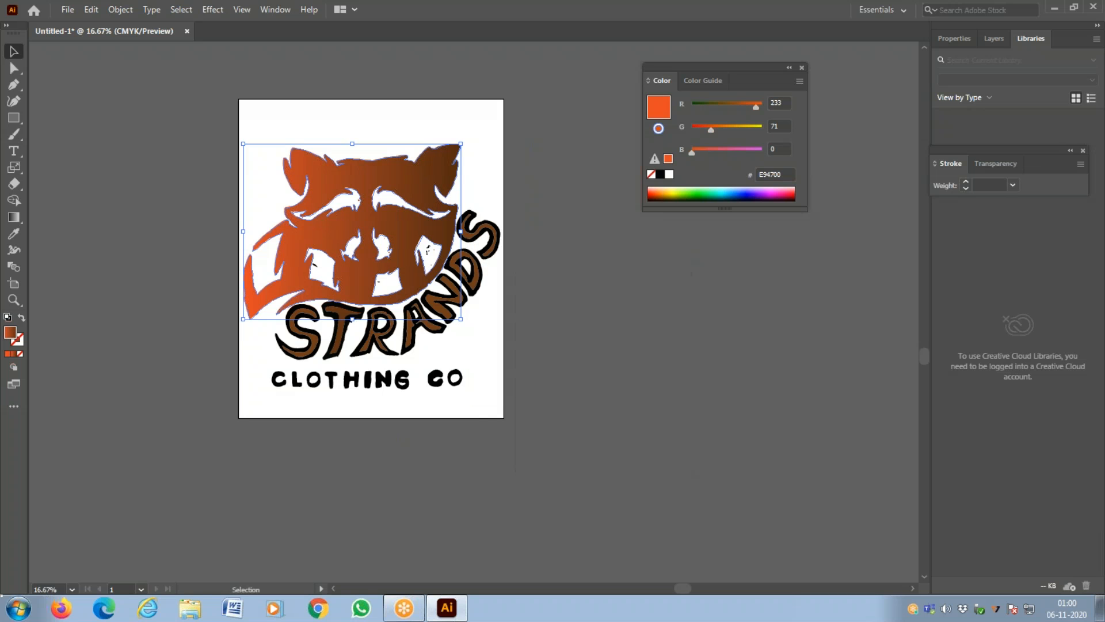
{"action": "key", "text": "z"}
{"action": "left_click", "coordinate": [385, 282]}
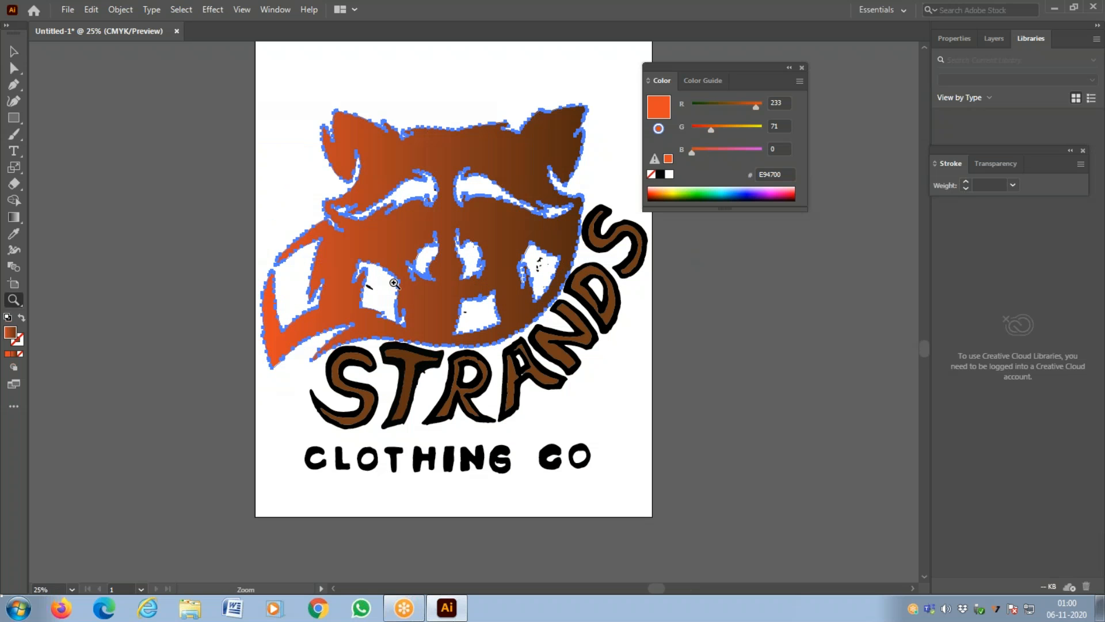
{"action": "left_click", "coordinate": [11, 52]}
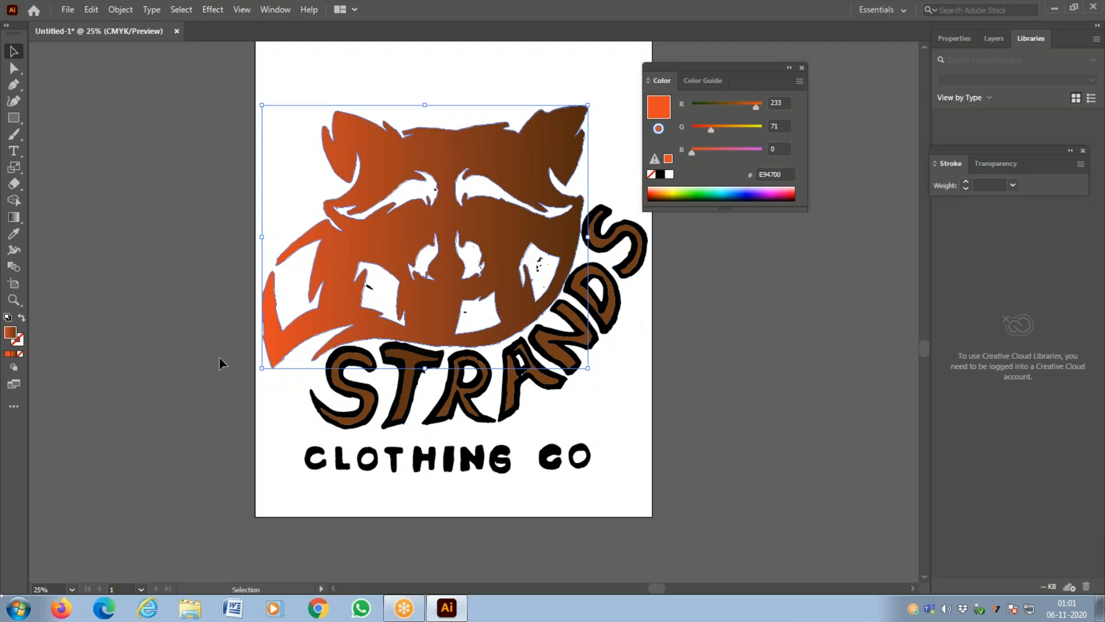
Step: Give the raccoon a near-black stroke with color 020202
{"action": "double_click", "coordinate": [20, 341]}
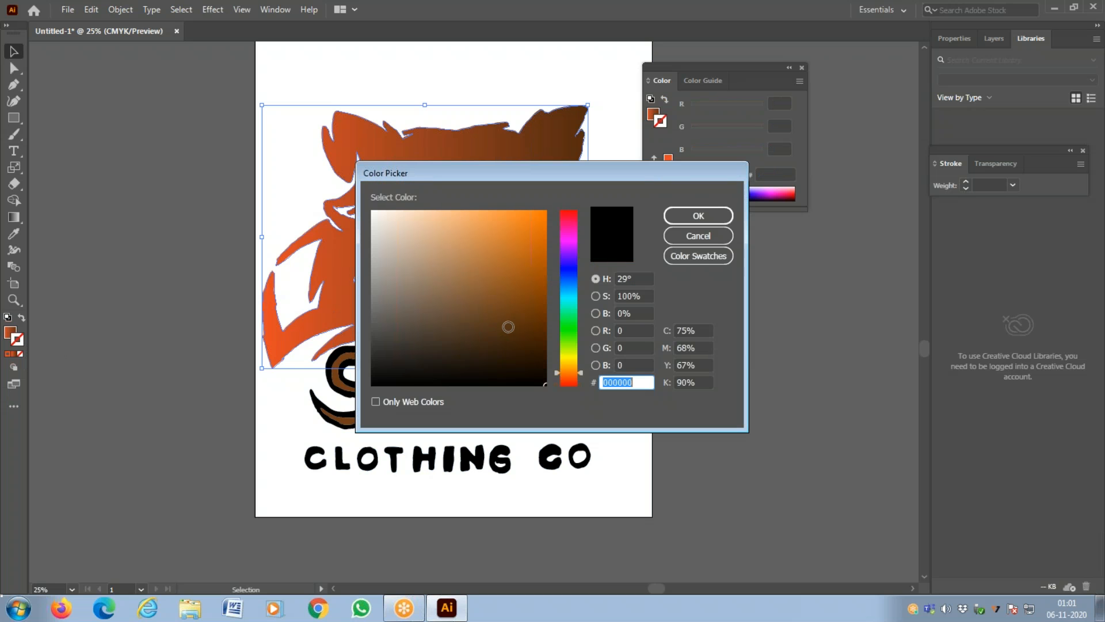
{"action": "left_click_drag", "start_coordinate": [403, 379], "coordinate": [372, 384]}
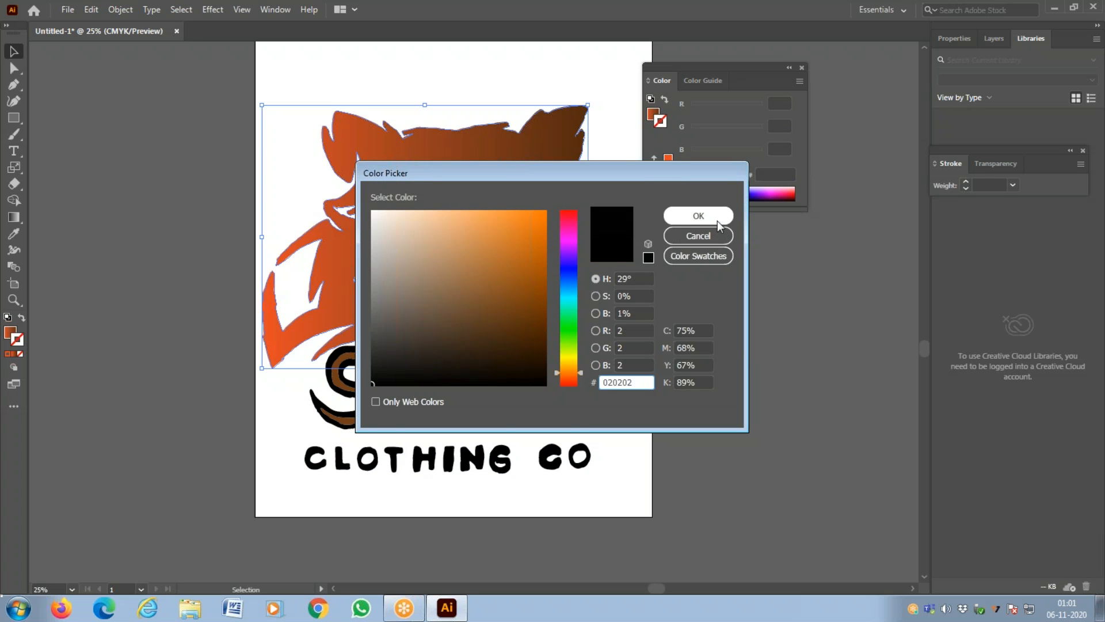
{"action": "left_click", "coordinate": [698, 217]}
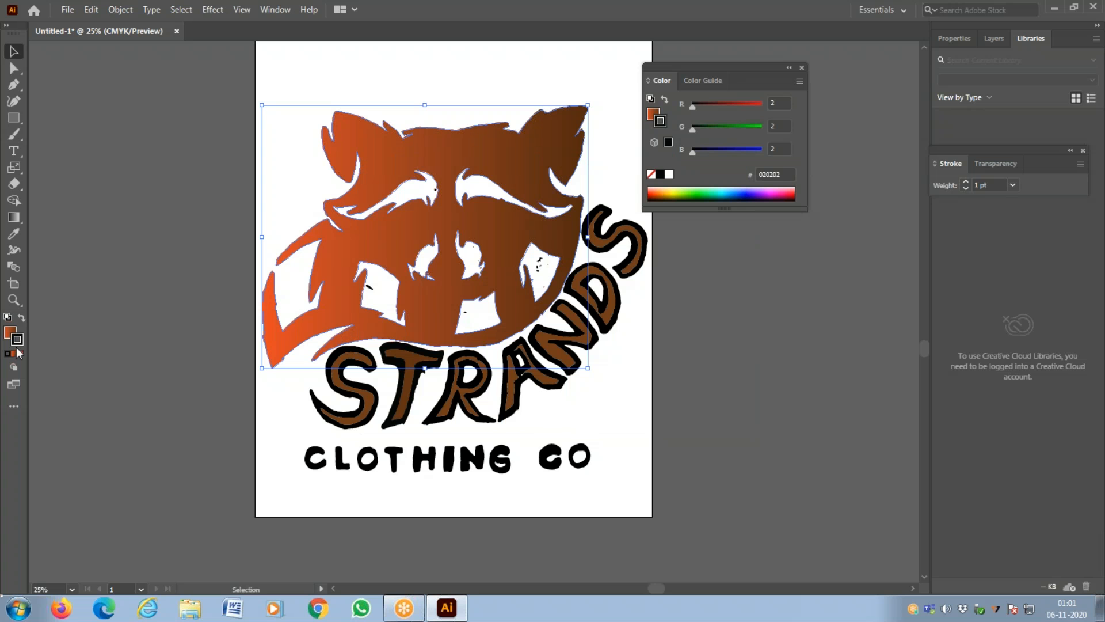
{"action": "left_click", "coordinate": [277, 11]}
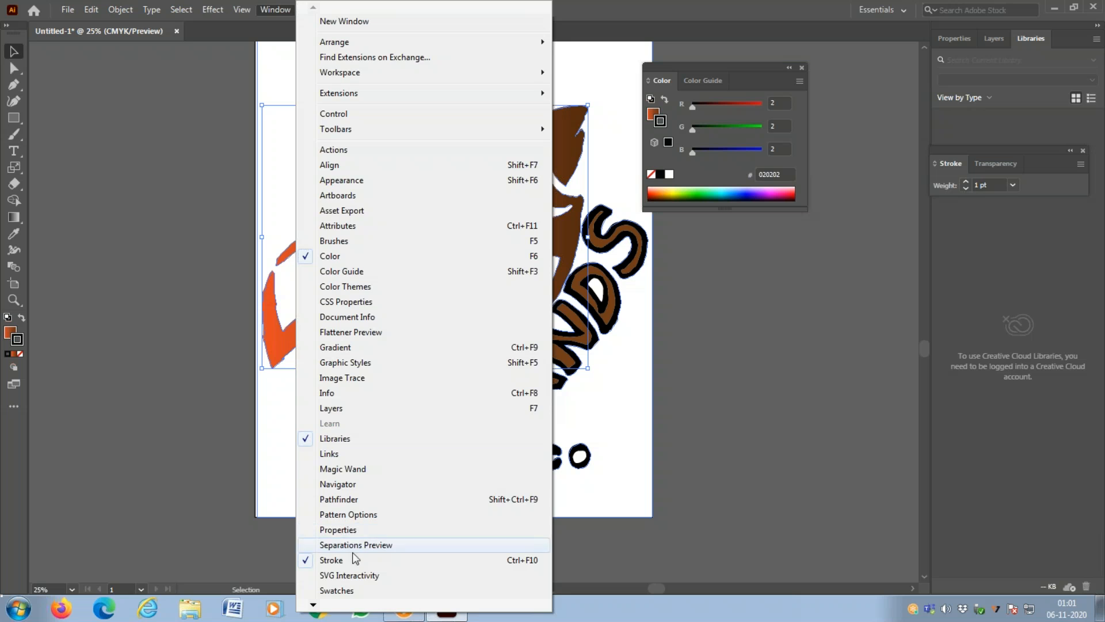
{"action": "left_click", "coordinate": [871, 406]}
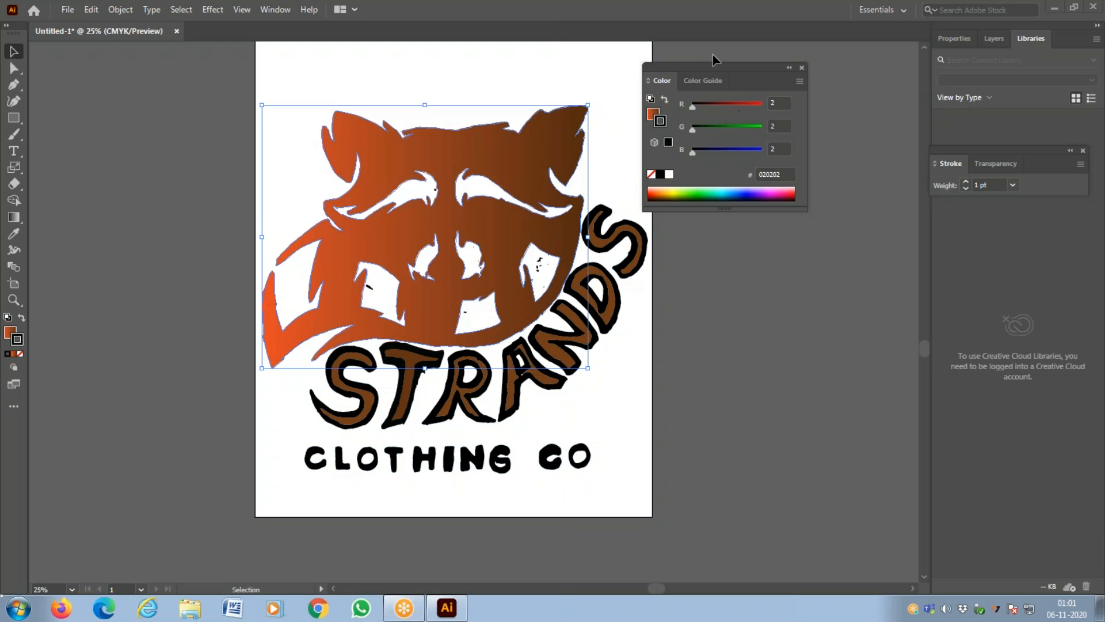
Step: Move the color settings clear of the artwork and try stroke weights of 6, 12 and 25 pt on the raccoon's outline
{"action": "left_click_drag", "start_coordinate": [717, 67], "coordinate": [803, 160]}
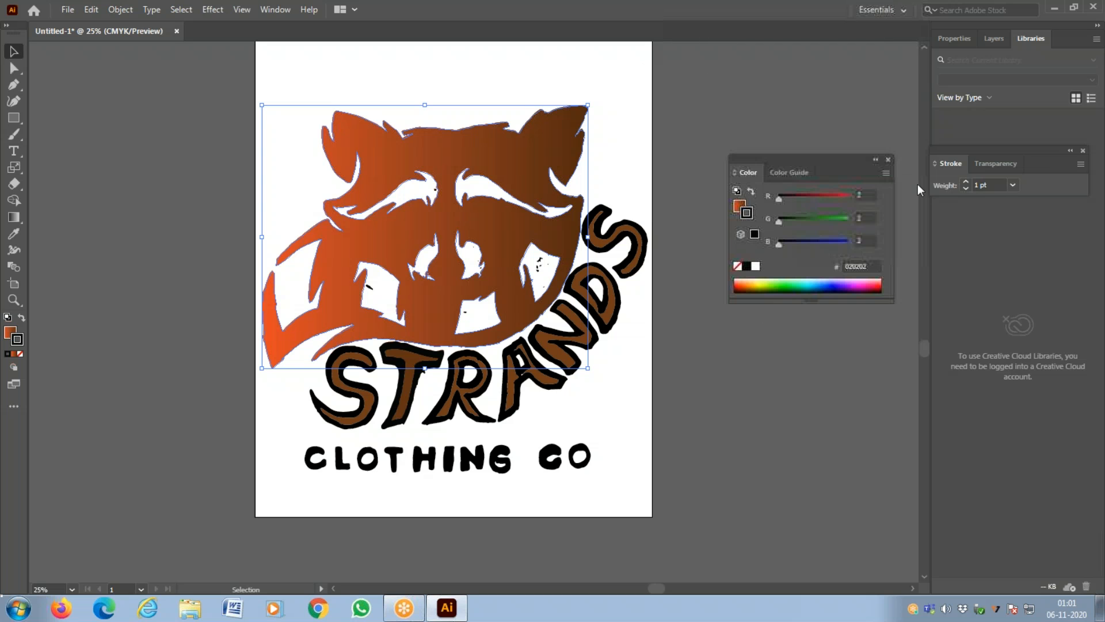
{"action": "left_click", "coordinate": [1000, 185]}
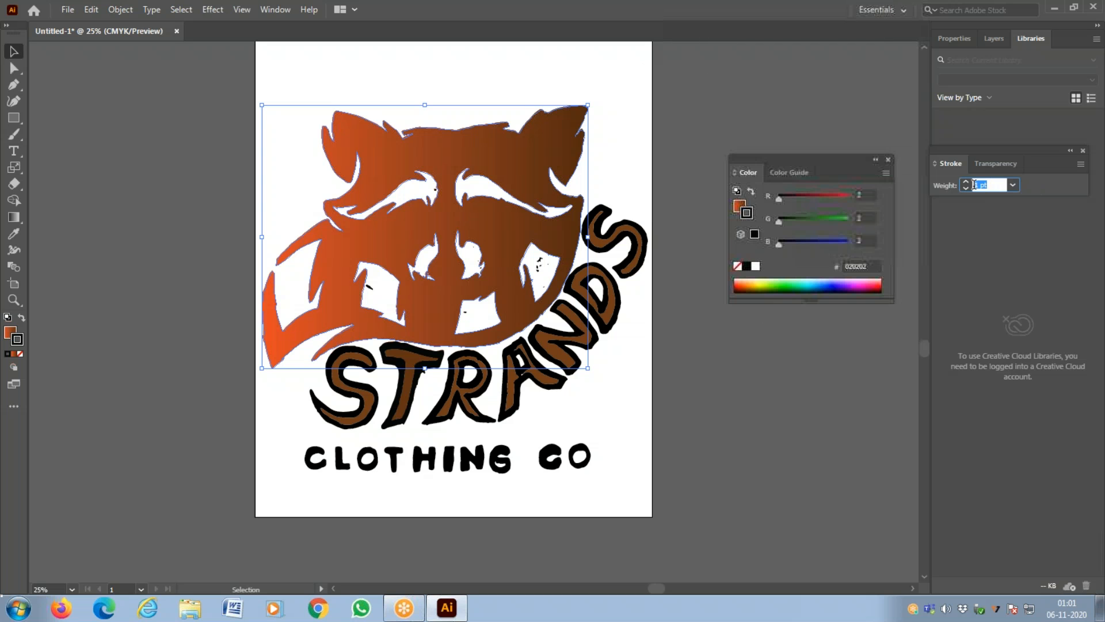
{"action": "type", "text": "6"}
{"action": "key", "text": "Return"}
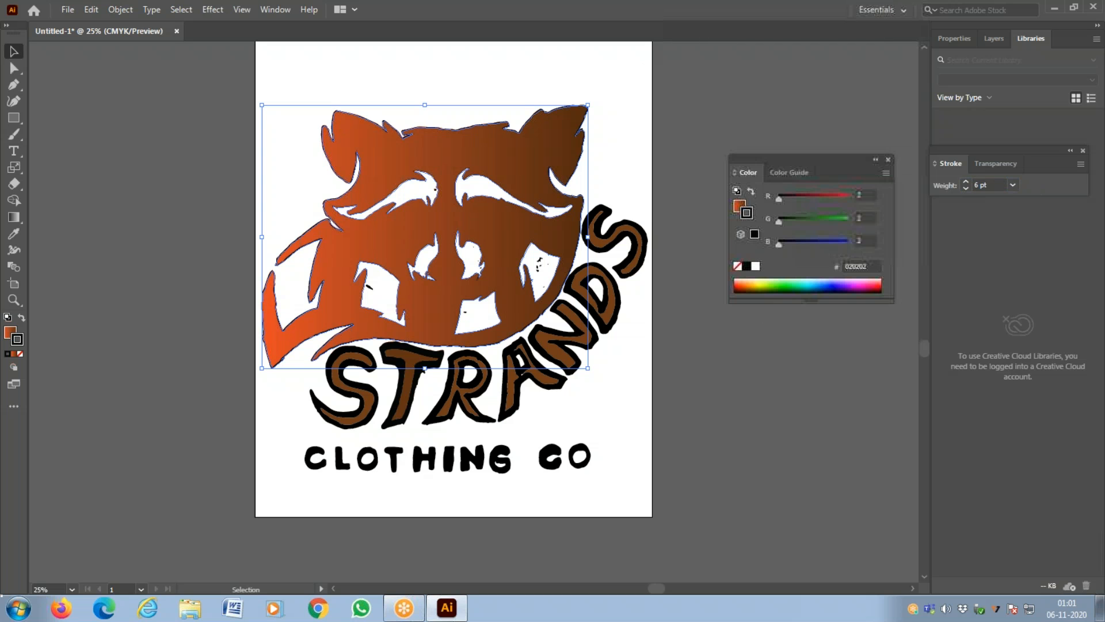
{"action": "left_click", "coordinate": [1002, 184]}
{"action": "type", "text": "12"}
{"action": "key", "text": "Return"}
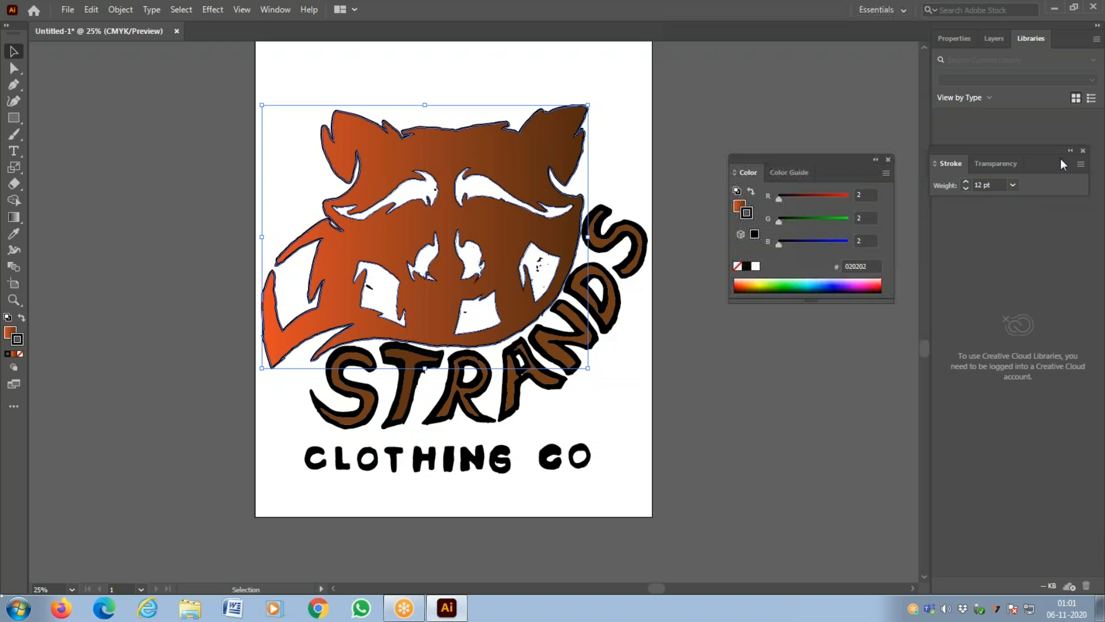
{"action": "left_click", "coordinate": [989, 184]}
{"action": "type", "text": "25"}
{"action": "key", "text": "Return"}
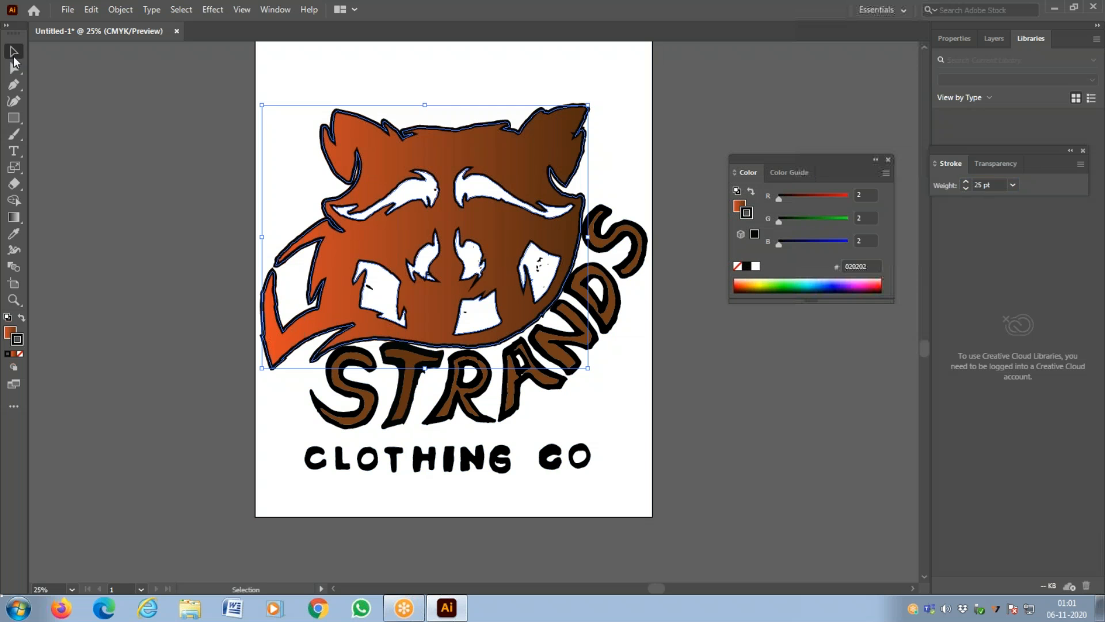
{"action": "left_click", "coordinate": [110, 104]}
Step: Zoom out to the whole artboard and undo the raccoon's stroke weight changes
{"action": "key", "text": "z"}
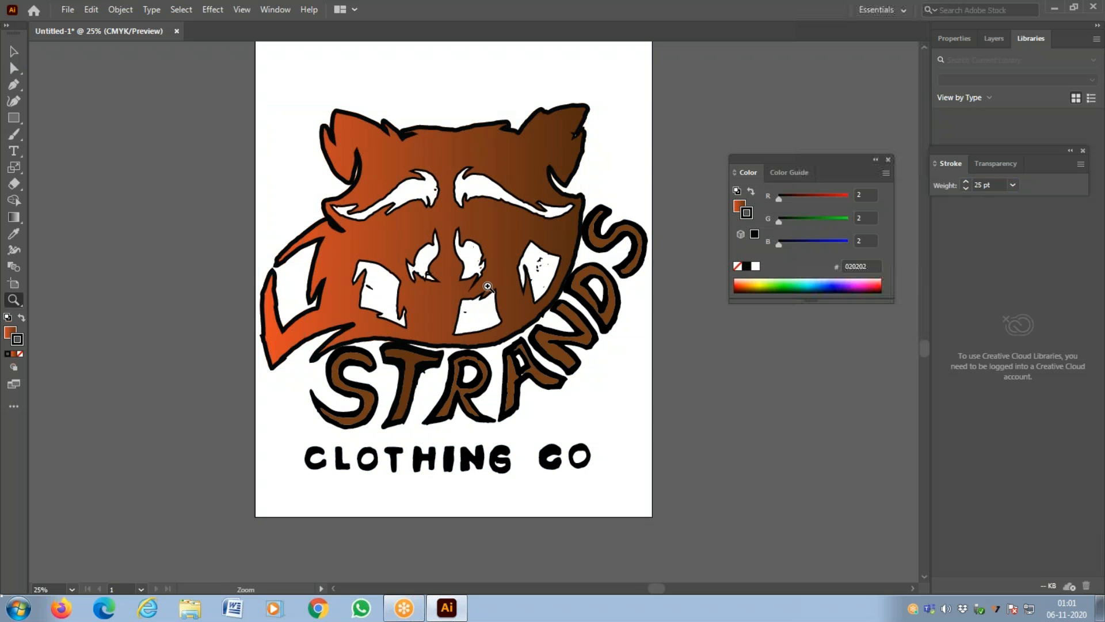
{"action": "left_click", "coordinate": [507, 294], "text": "alt"}
{"action": "left_click", "coordinate": [513, 305], "text": "ctrl"}
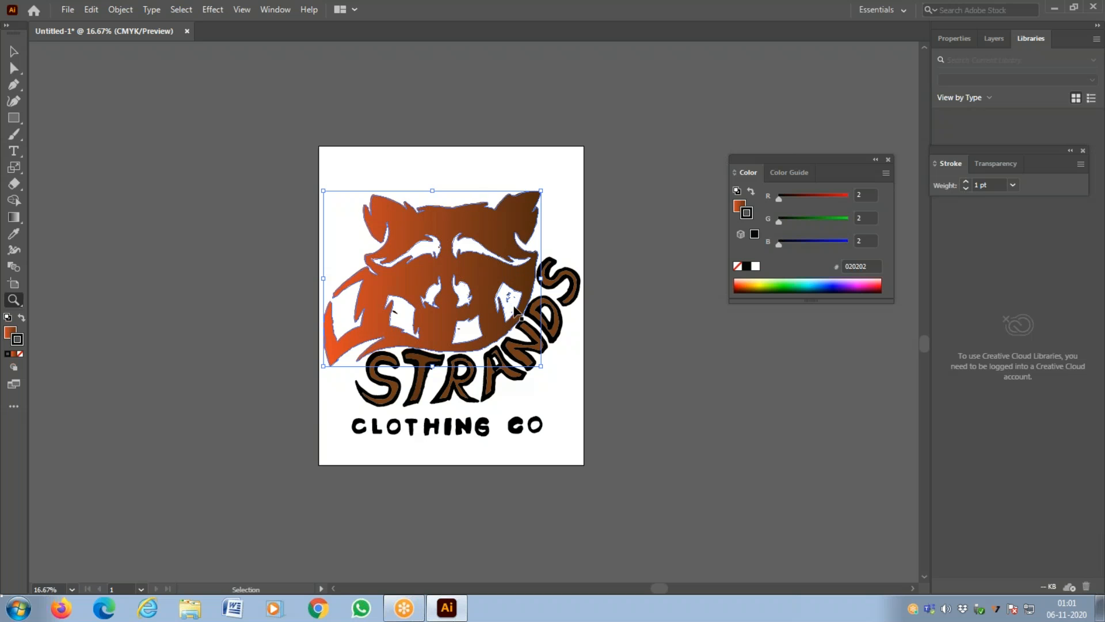
{"action": "left_click", "coordinate": [512, 306], "text": "ctrl"}
{"action": "left_click", "coordinate": [19, 55]}
{"action": "left_click", "coordinate": [145, 135]}
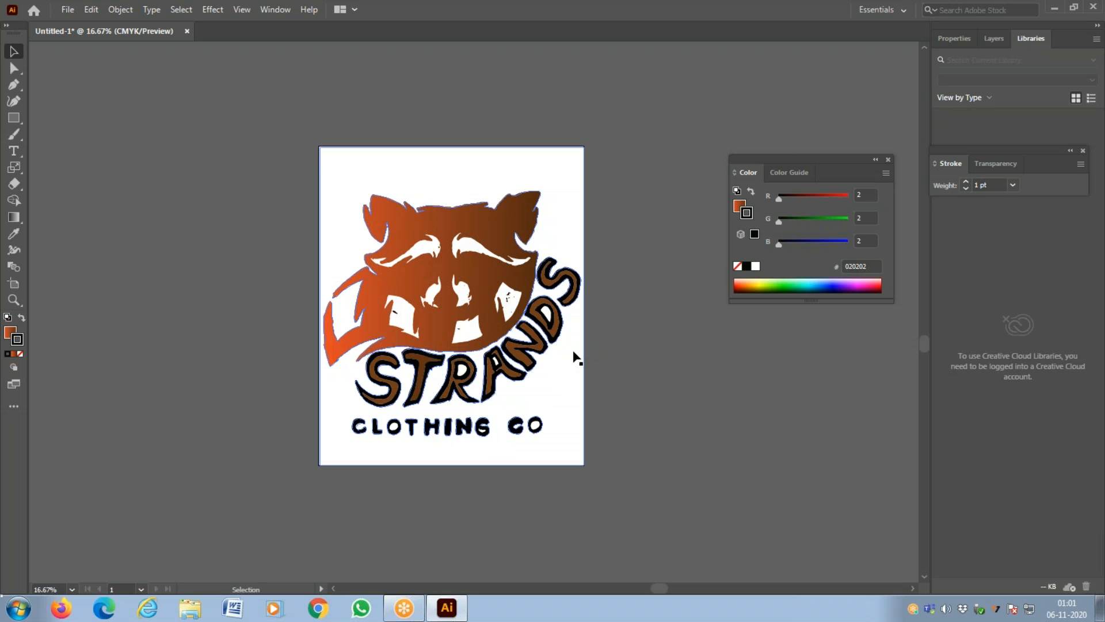
Step: Reselect the raccoon, show its properties and move the floating stroke settings off its appearance options
{"action": "left_click", "coordinate": [485, 270]}
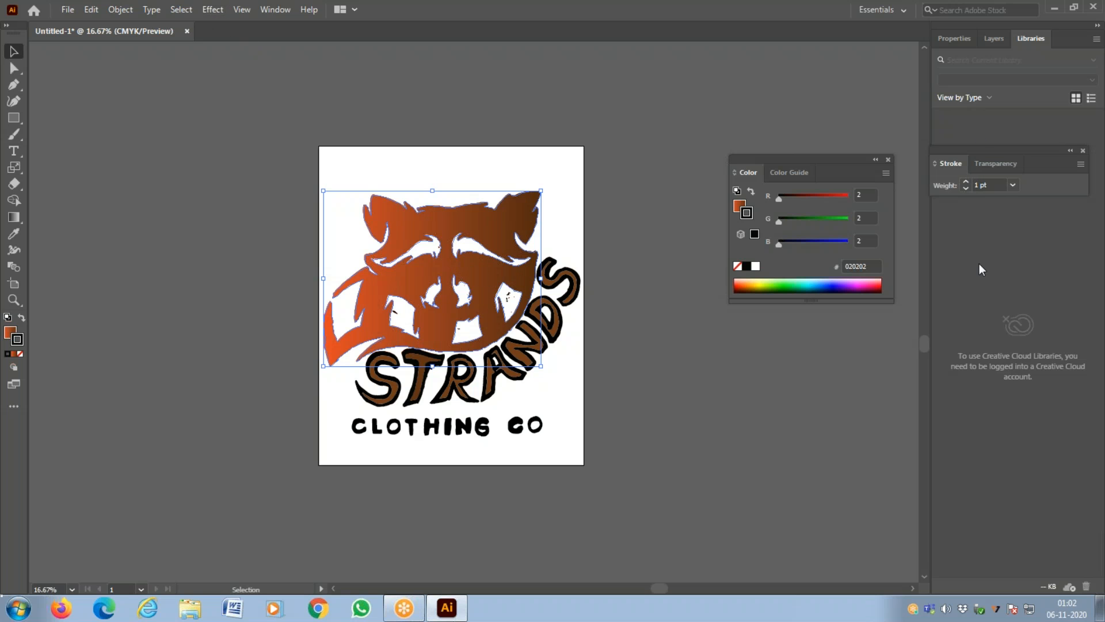
{"action": "left_click", "coordinate": [954, 38]}
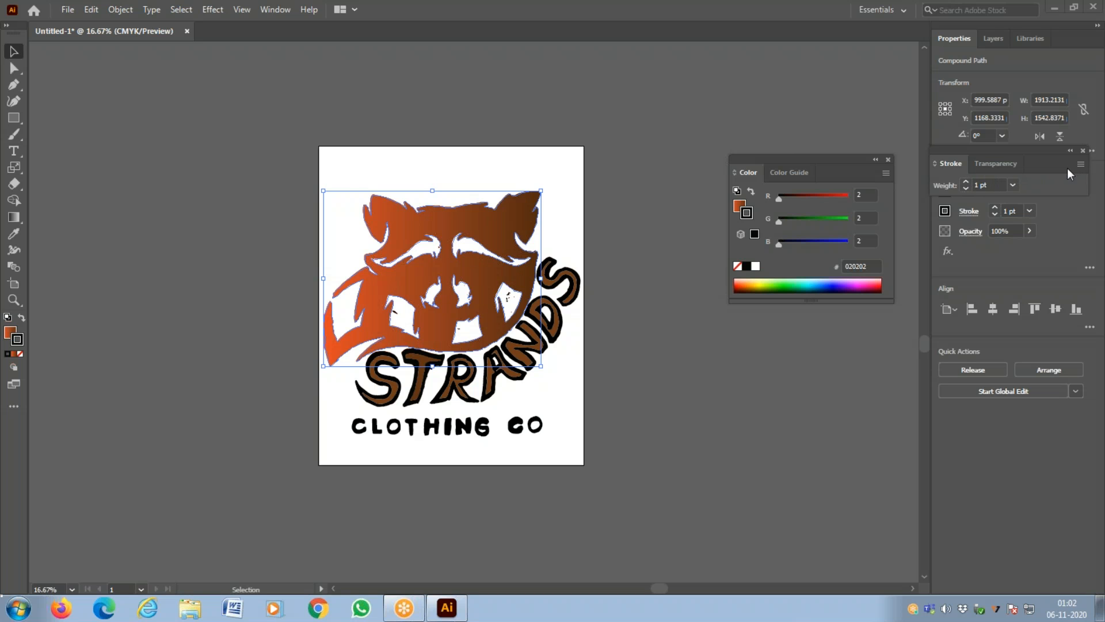
{"action": "left_click", "coordinate": [995, 39]}
{"action": "left_click", "coordinate": [1022, 40]}
{"action": "left_click", "coordinate": [940, 39]}
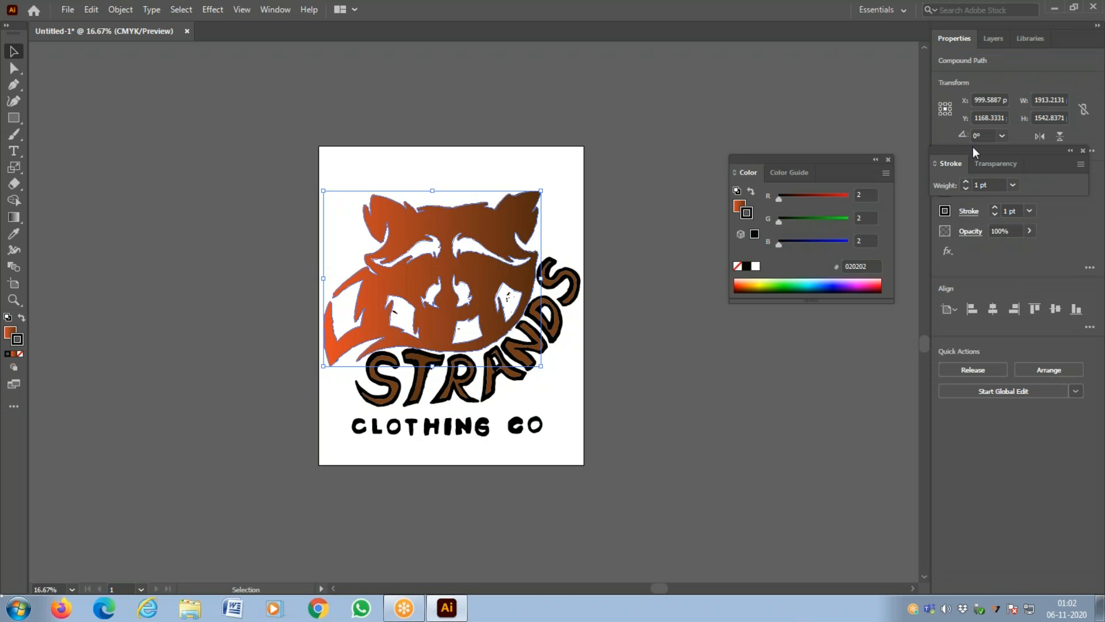
{"action": "left_click_drag", "start_coordinate": [955, 150], "coordinate": [671, 87]}
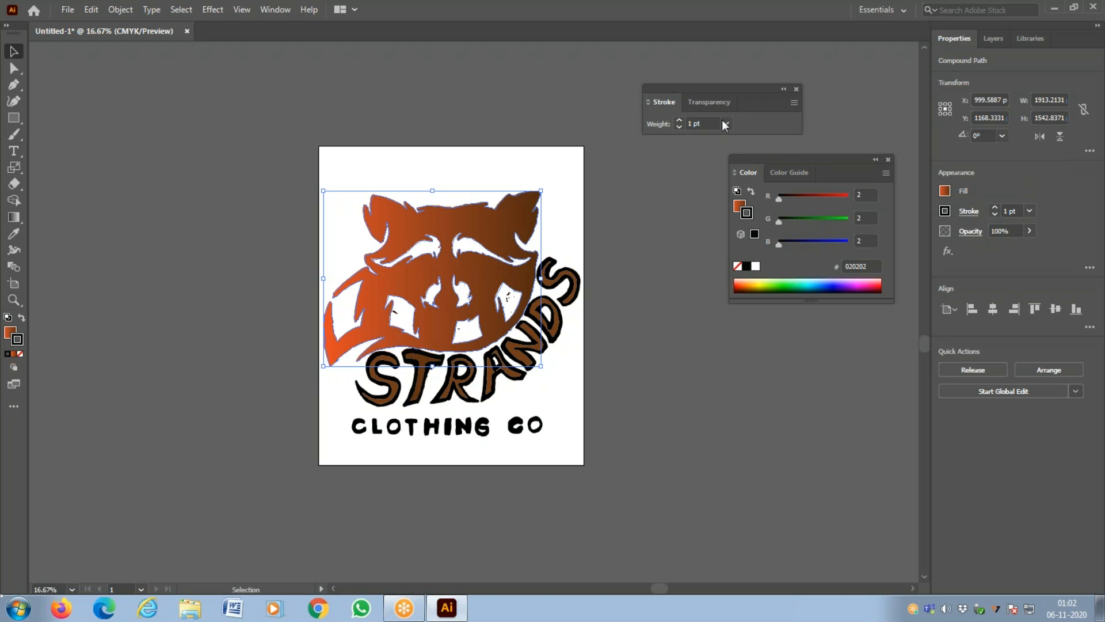
Step: Browse the available effects and apply the Stylize Scribble effect to the raccoon with its default settings
{"action": "left_click", "coordinate": [947, 251]}
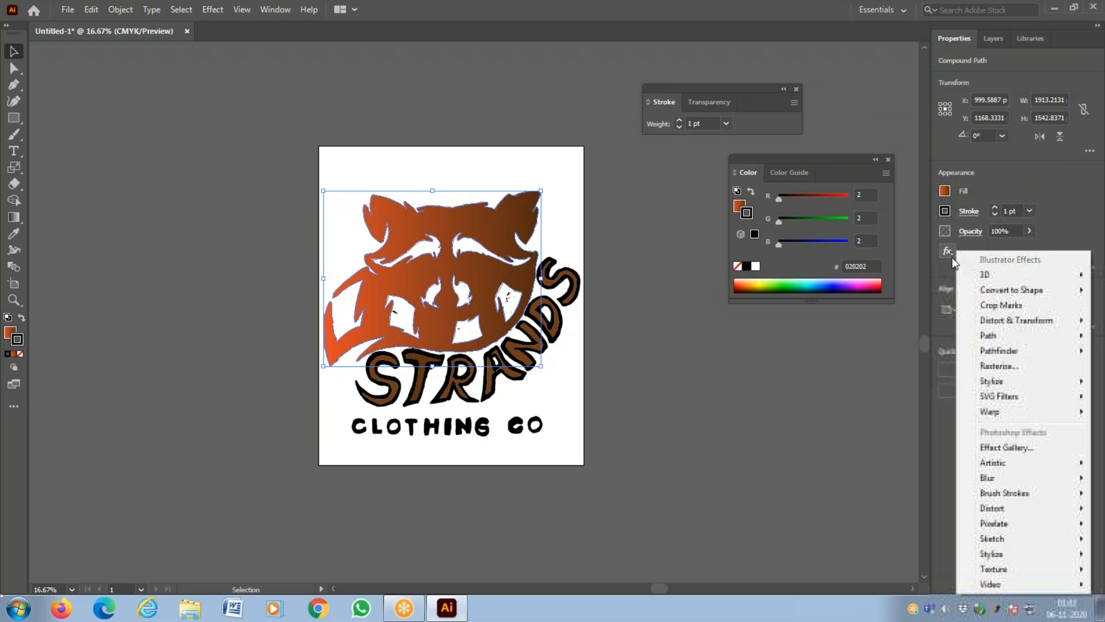
{"action": "mouse_move", "coordinate": [1018, 523]}
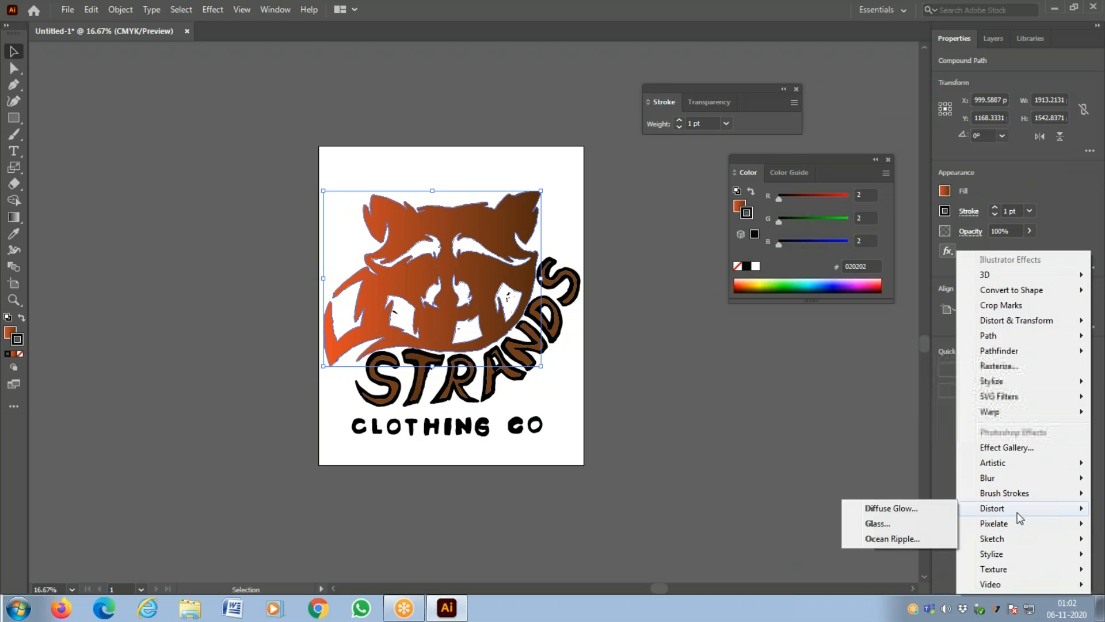
{"action": "mouse_move", "coordinate": [1014, 542]}
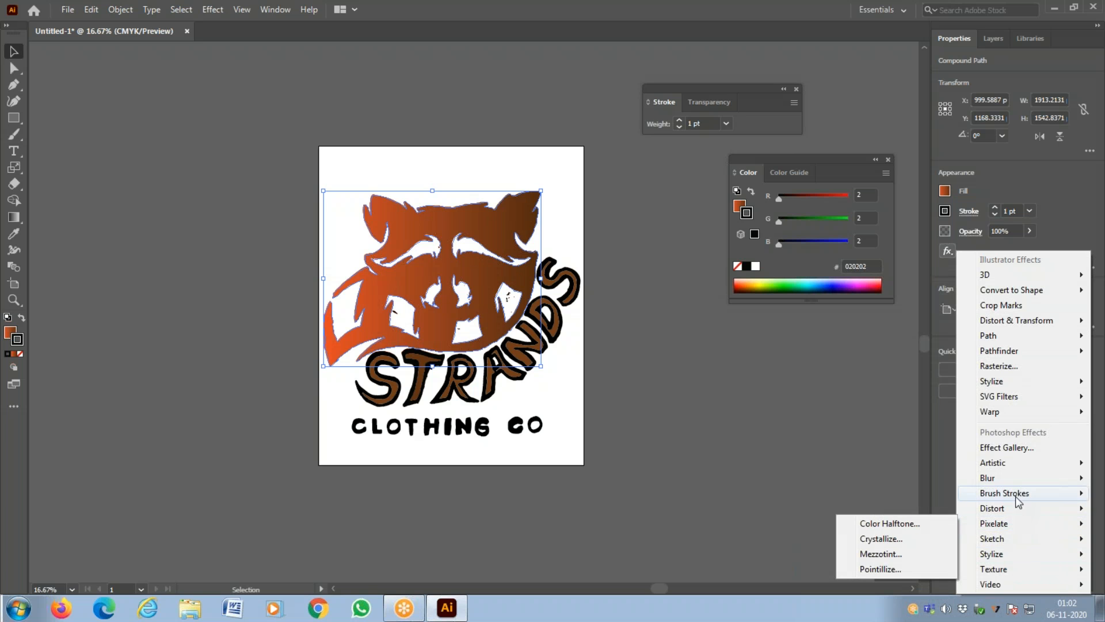
{"action": "mouse_move", "coordinate": [1021, 464]}
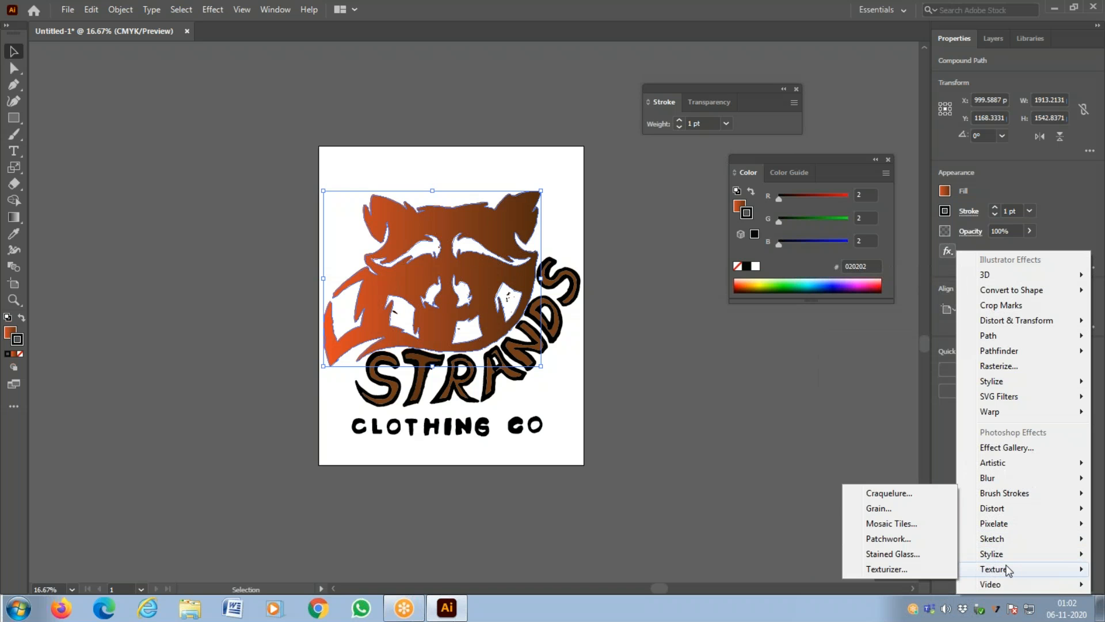
{"action": "mouse_move", "coordinate": [1005, 586]}
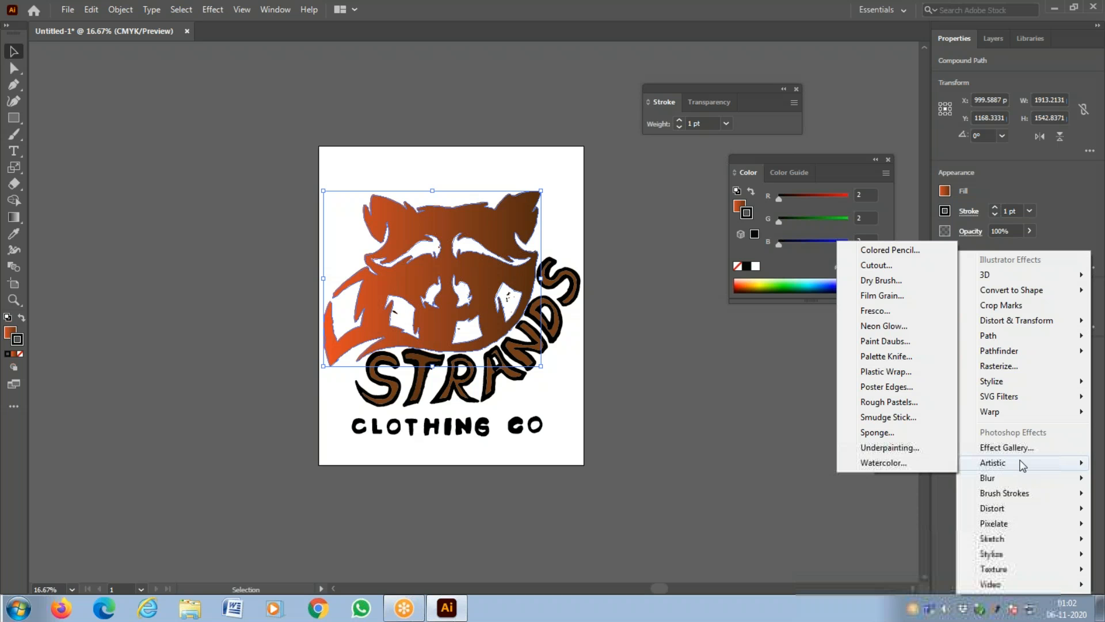
{"action": "mouse_move", "coordinate": [1036, 381]}
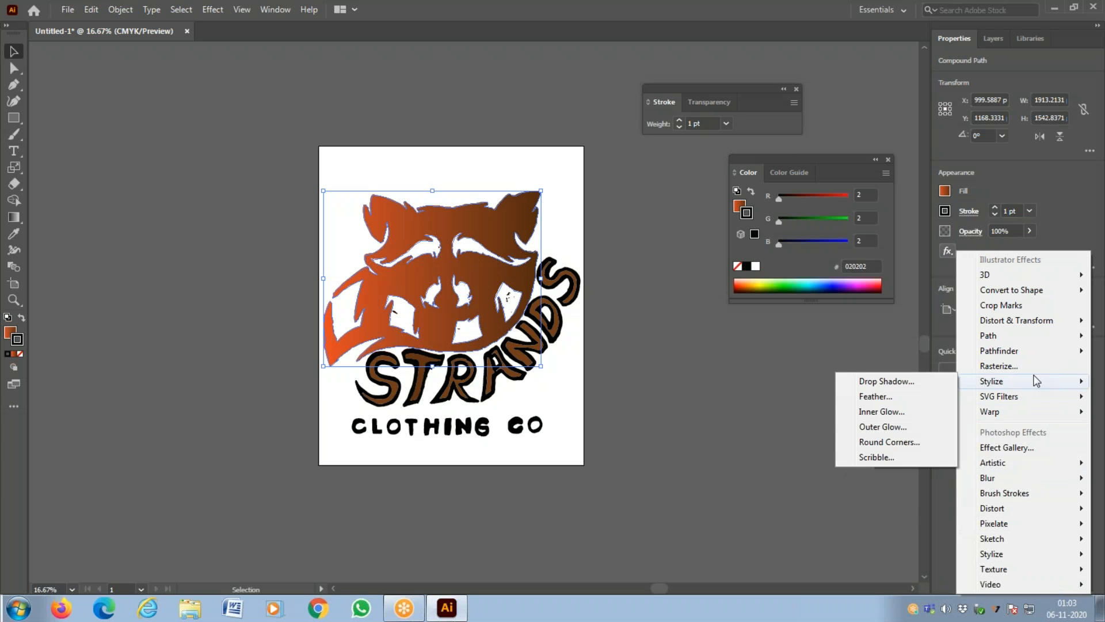
{"action": "left_click", "coordinate": [897, 458]}
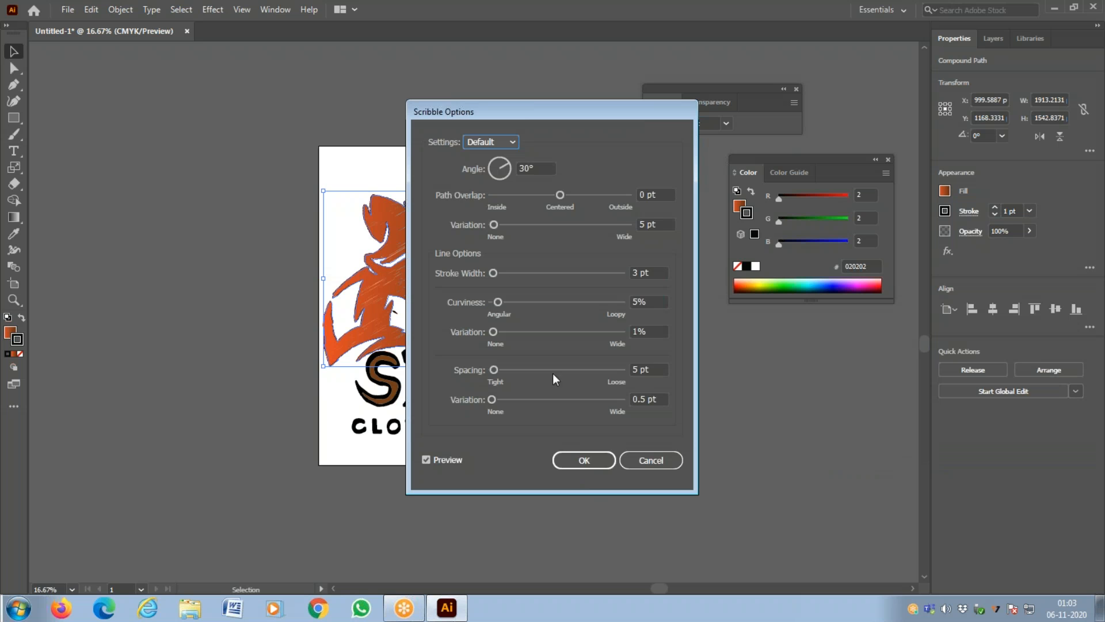
{"action": "left_click", "coordinate": [583, 460]}
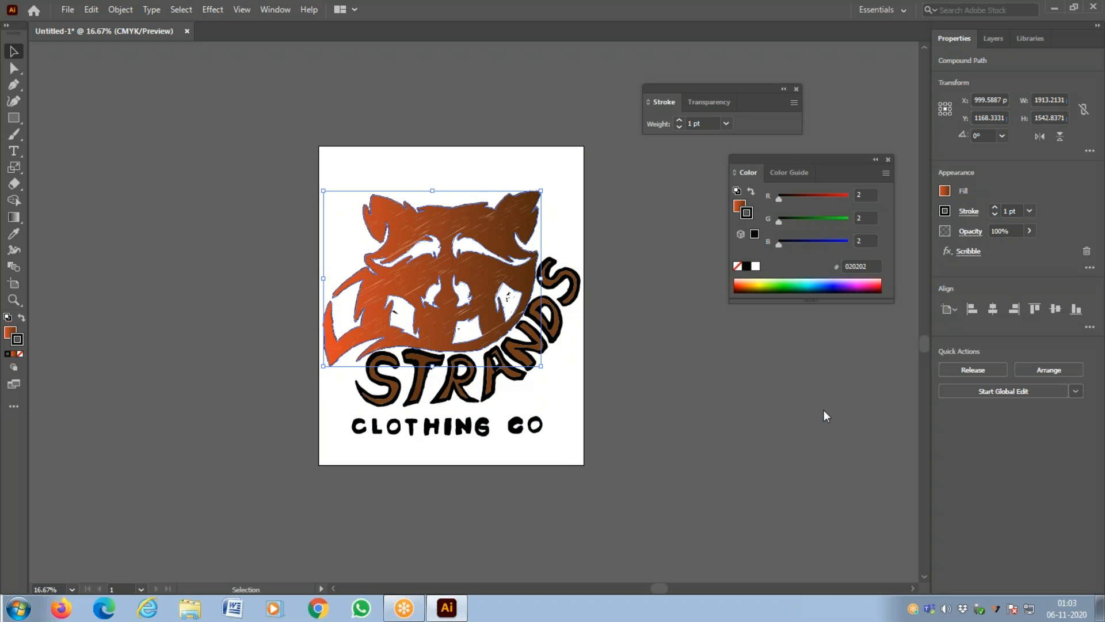
Step: Inspect the scribbled raccoon up close and undo the Scribble effect
{"action": "key", "text": "ctrl"}
{"action": "key", "text": "z"}
{"action": "left_click", "coordinate": [457, 289]}
{"action": "left_click", "coordinate": [461, 287]}
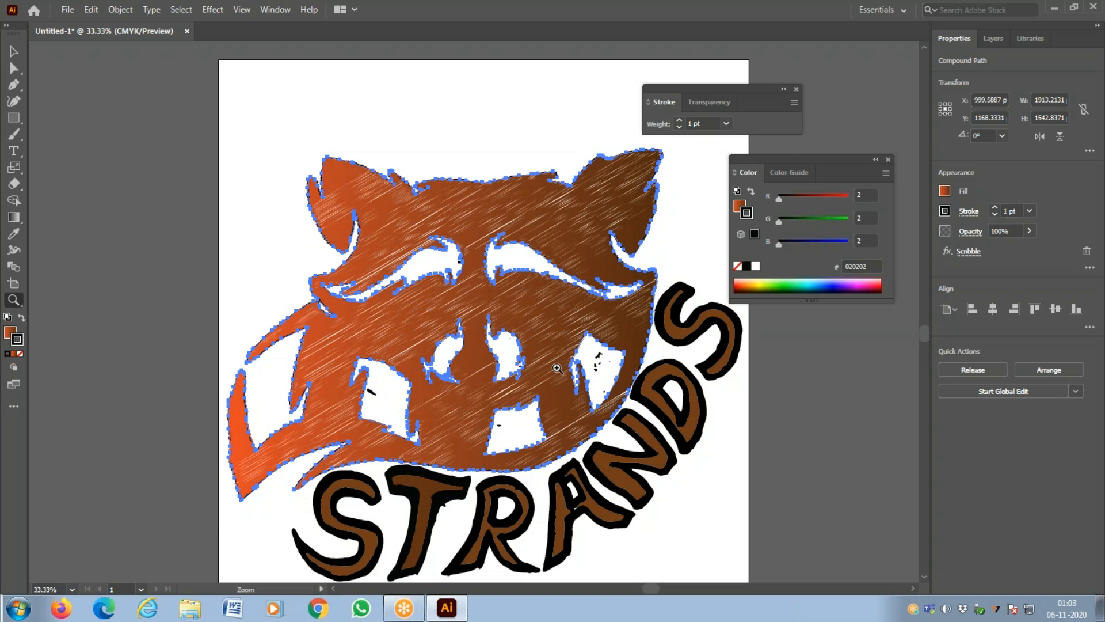
{"action": "key", "text": "ctrl+z"}
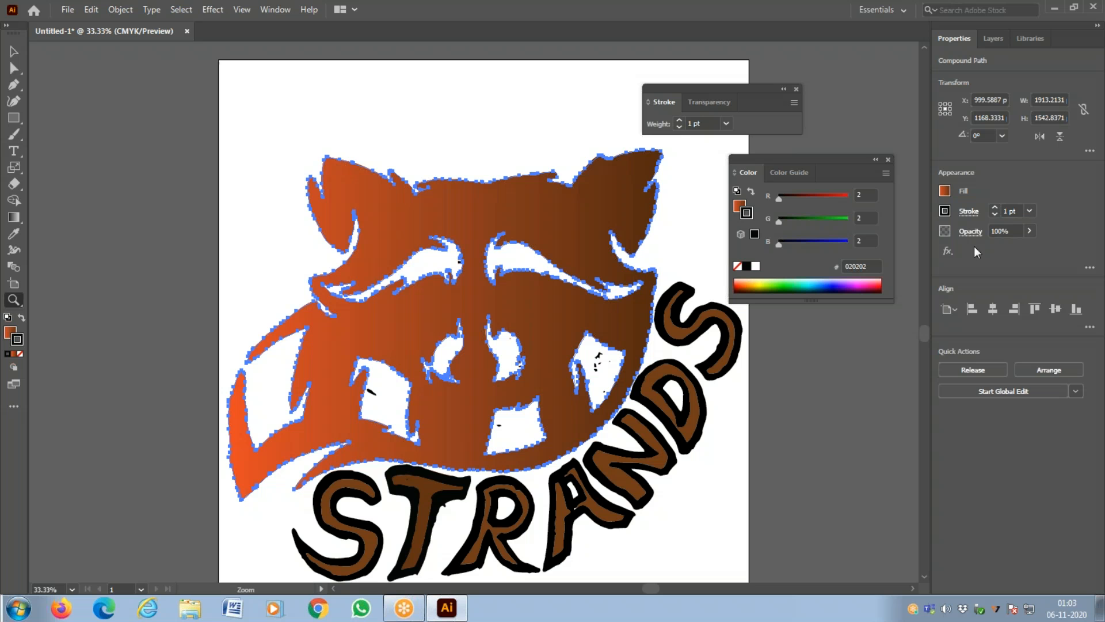
Step: Start the Scribble effect on the raccoon again, try different path overlaps, and set the overlap to 0 pt
{"action": "left_click", "coordinate": [950, 257]}
{"action": "mouse_move", "coordinate": [991, 381]}
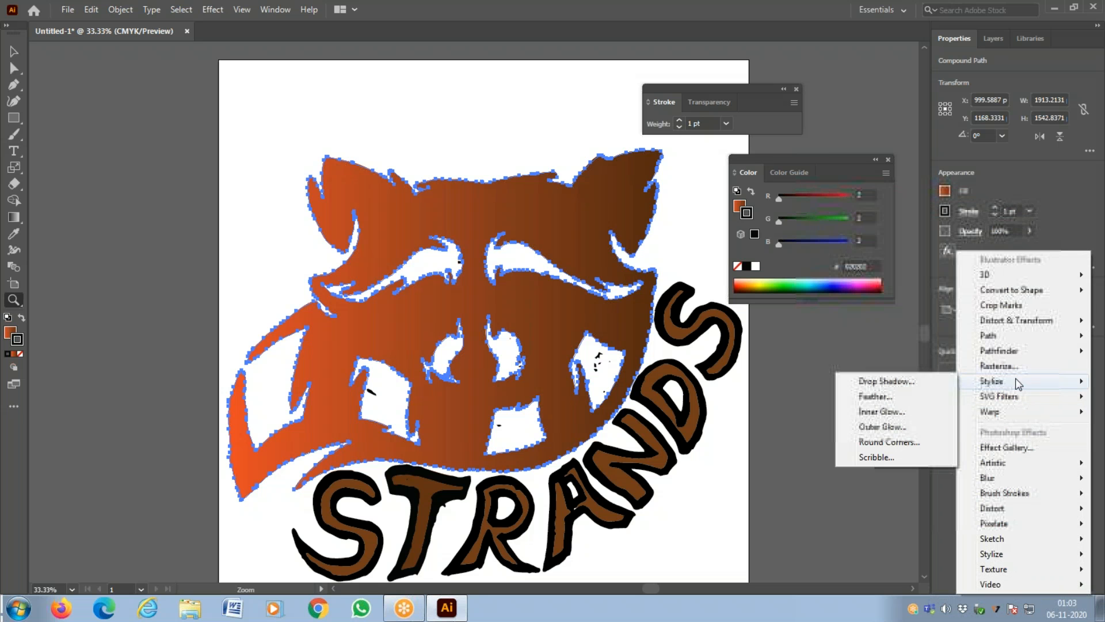
{"action": "left_click", "coordinate": [877, 457]}
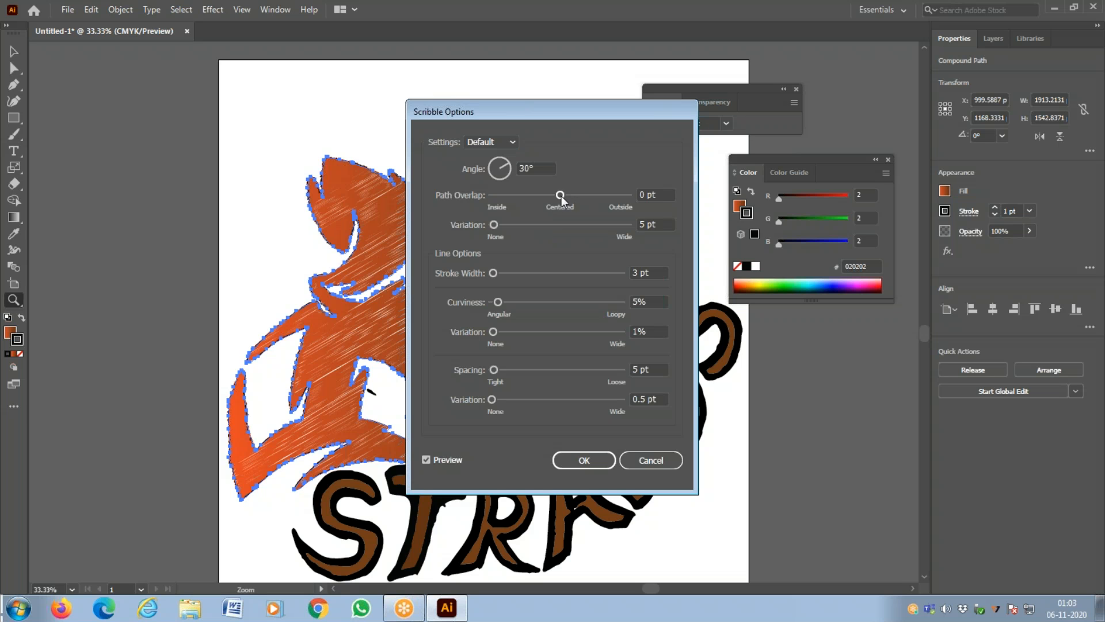
{"action": "left_click_drag", "start_coordinate": [560, 196], "coordinate": [589, 197]}
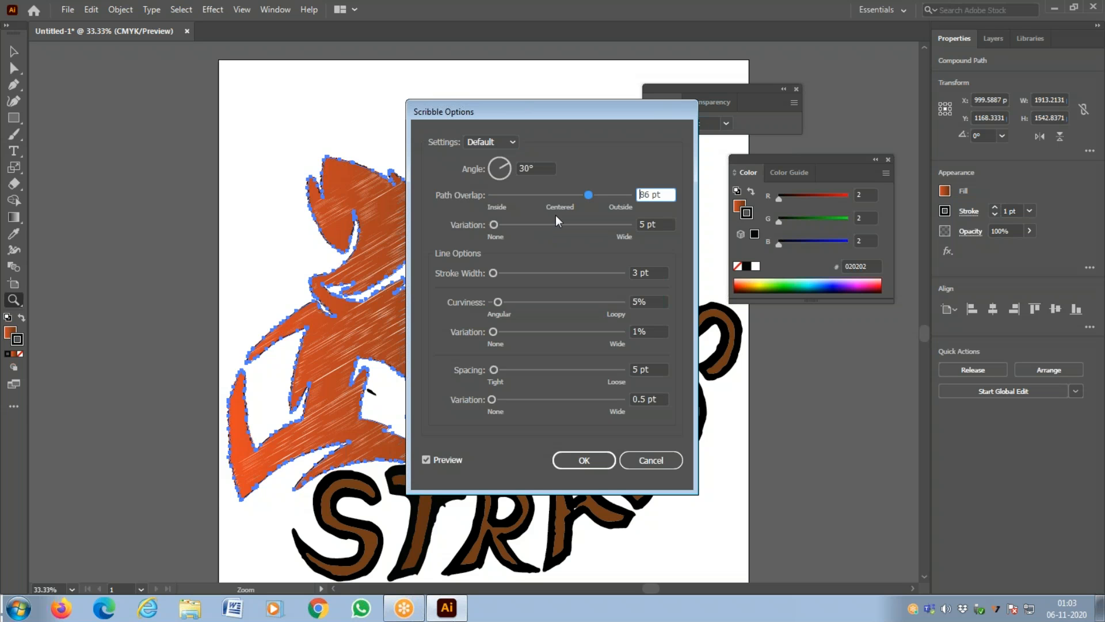
{"action": "left_click_drag", "start_coordinate": [590, 193], "coordinate": [561, 196]}
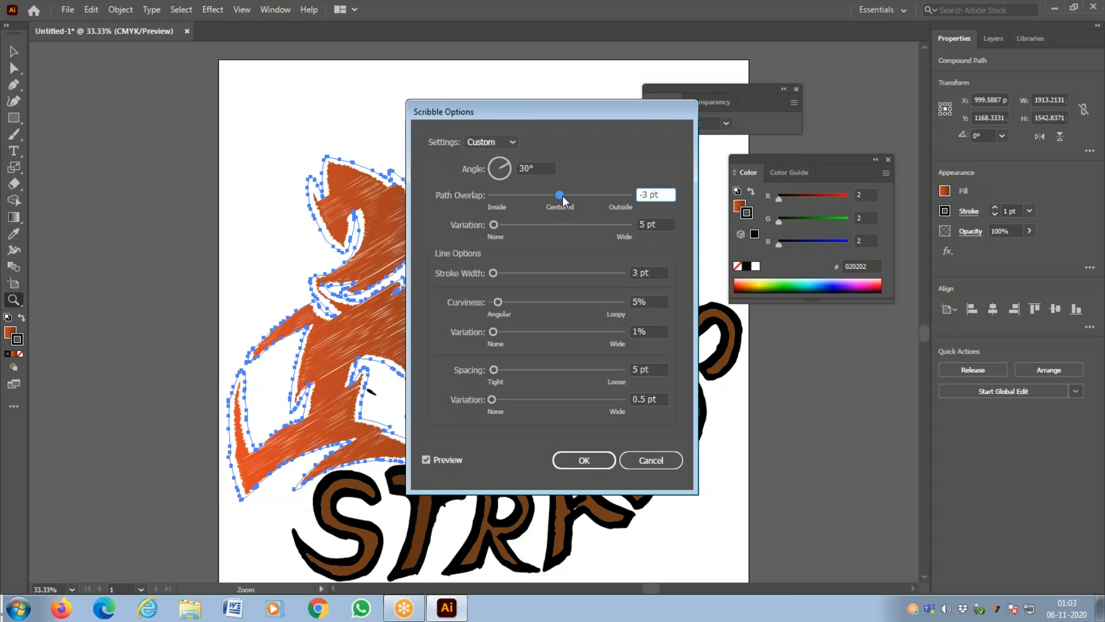
{"action": "left_click_drag", "start_coordinate": [649, 195], "coordinate": [631, 197]}
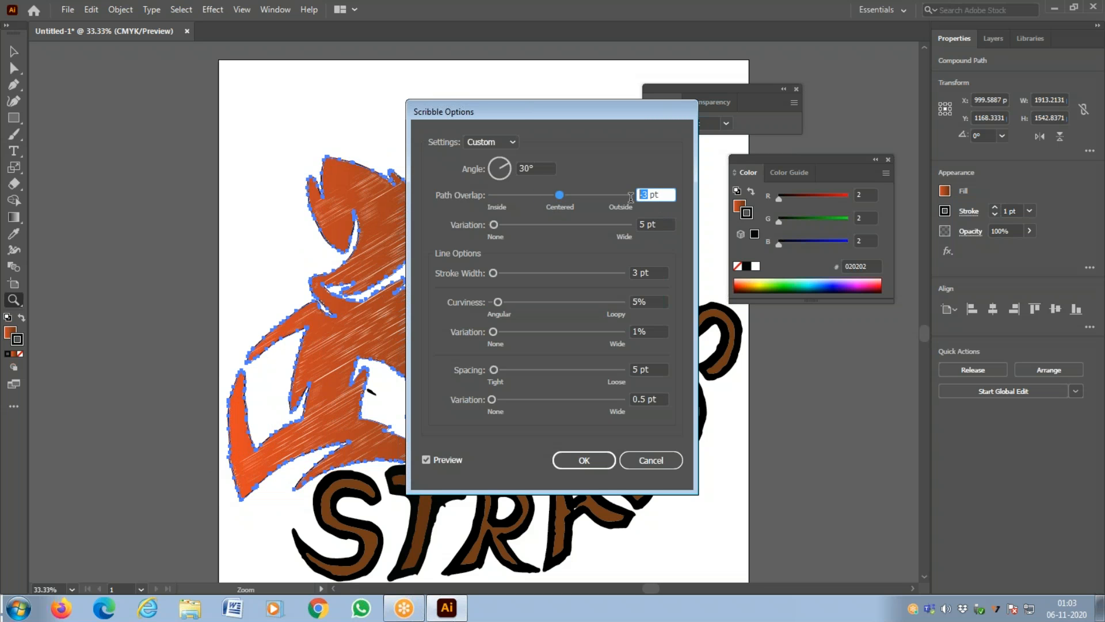
{"action": "type", "text": "0"}
{"action": "key", "text": "Tab"}
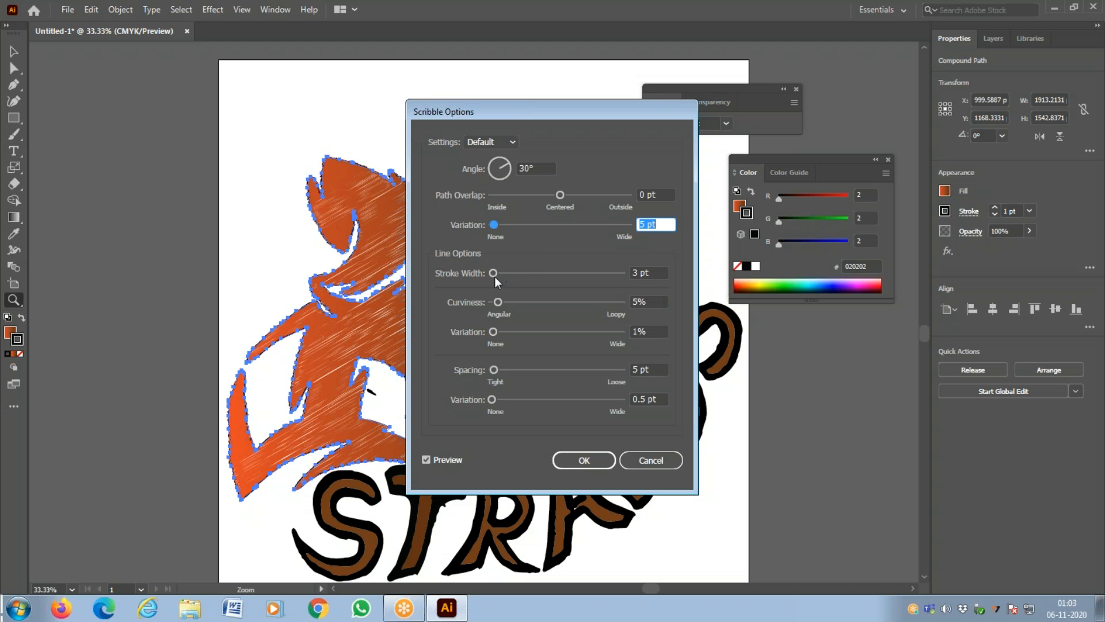
Step: Apply the Scribble effect to the raccoon with 34 pt path overlap variation, 5 pt stroke width and 23 pt spacing
{"action": "left_click_drag", "start_coordinate": [493, 273], "coordinate": [502, 272]}
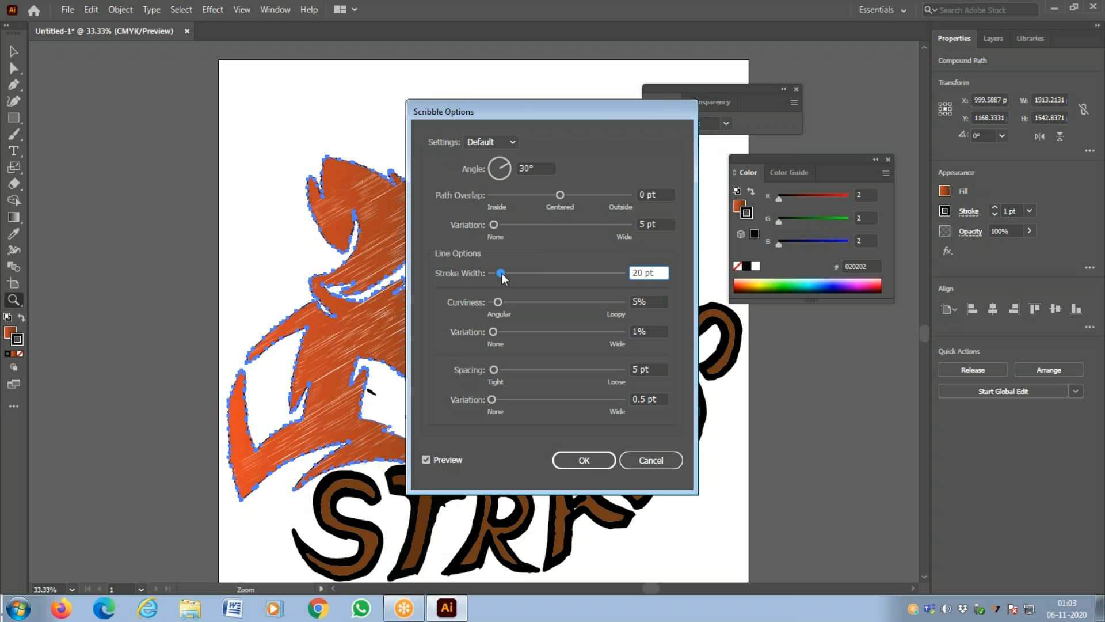
{"action": "left_click_drag", "start_coordinate": [502, 273], "coordinate": [493, 272]}
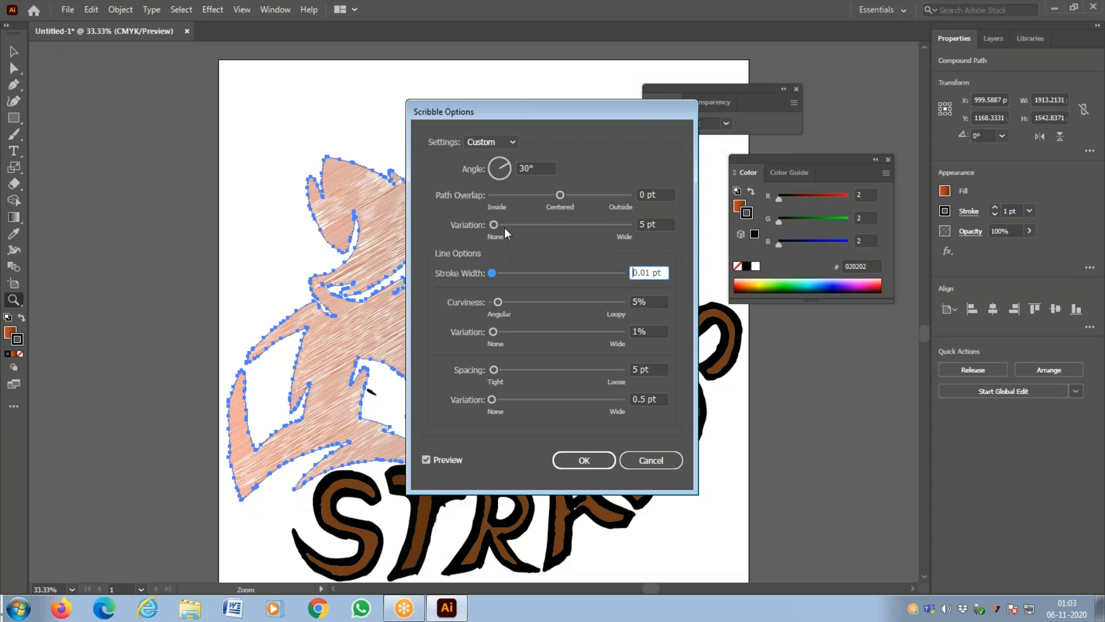
{"action": "left_click_drag", "start_coordinate": [496, 224], "coordinate": [510, 225]}
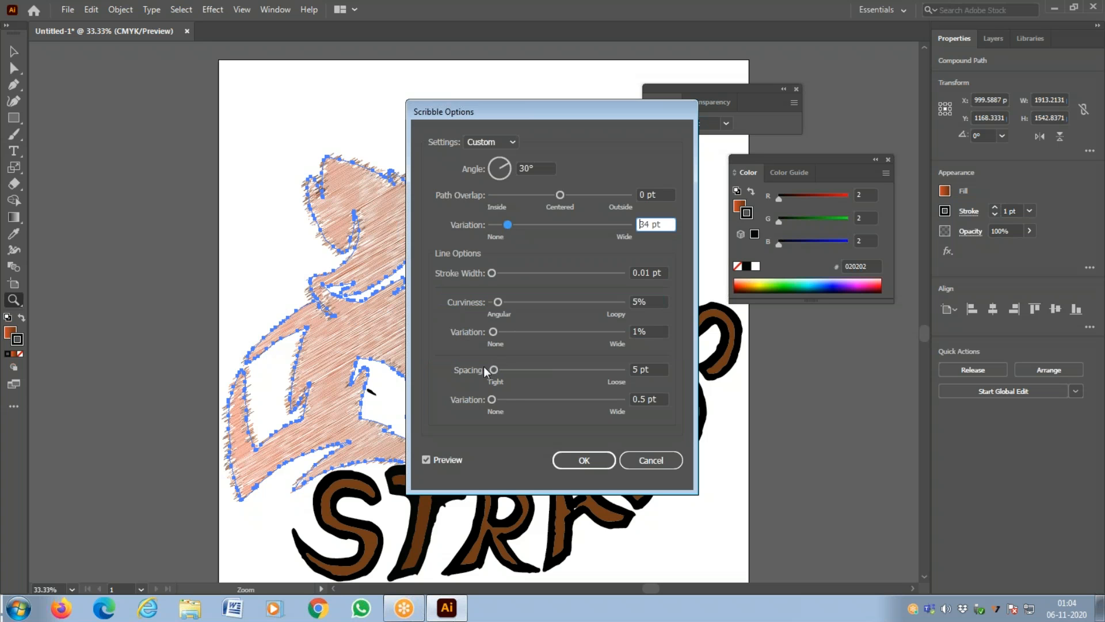
{"action": "left_click_drag", "start_coordinate": [497, 371], "coordinate": [498, 370]}
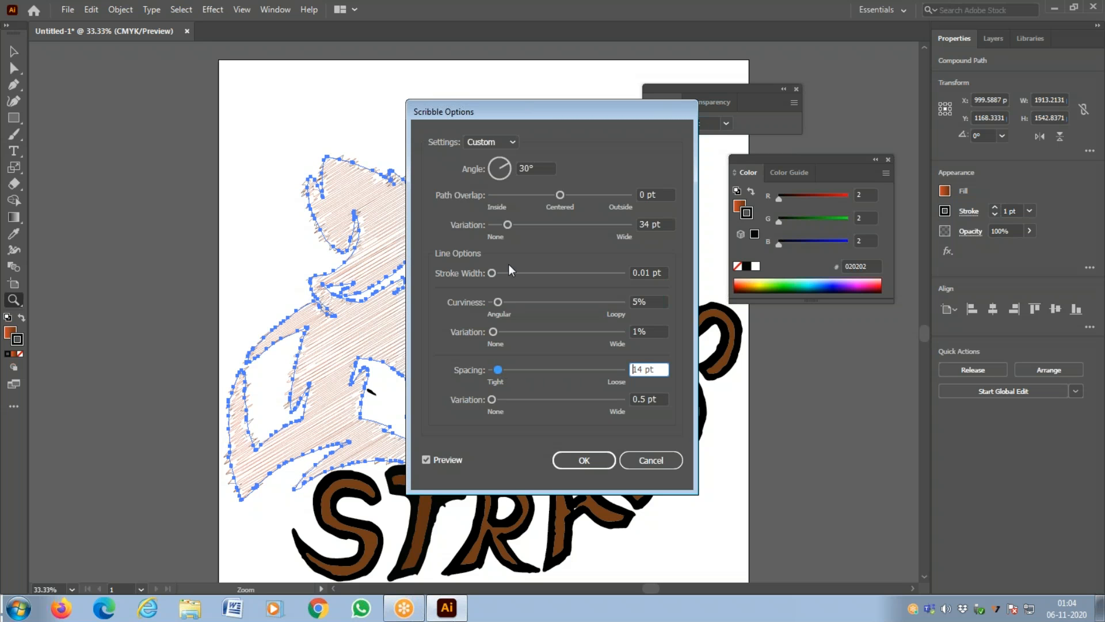
{"action": "left_click_drag", "start_coordinate": [499, 370], "coordinate": [501, 370]}
{"action": "left_click_drag", "start_coordinate": [492, 272], "coordinate": [497, 277]}
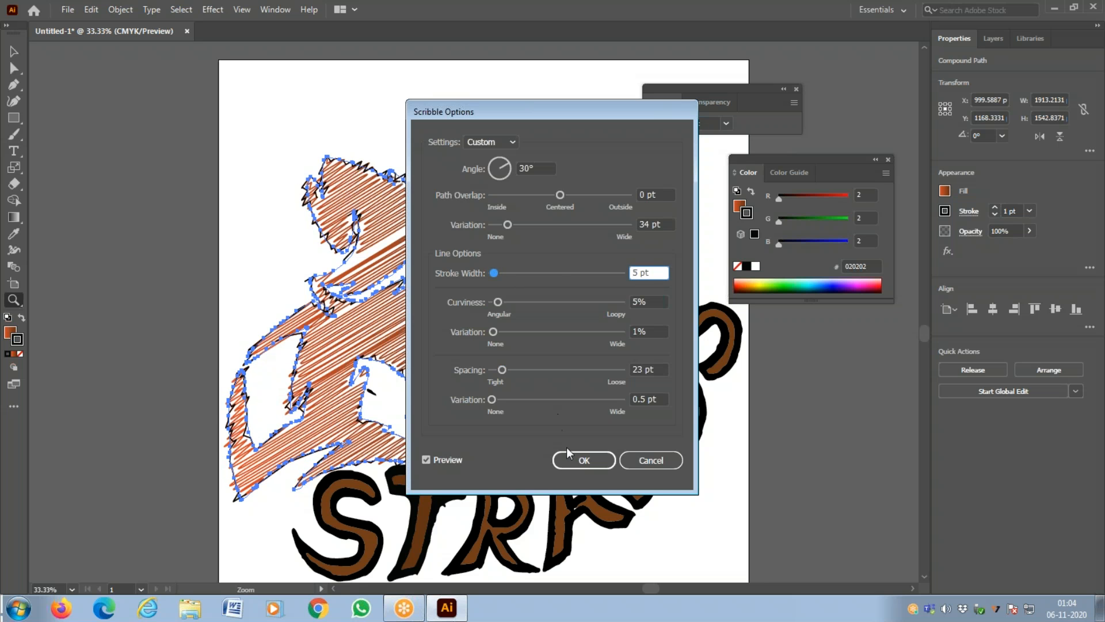
{"action": "left_click", "coordinate": [575, 462]}
Step: Inspect the scribbled raccoon at different magnifications and undo the Scribble effect
{"action": "key", "text": "ctrl+minus"}
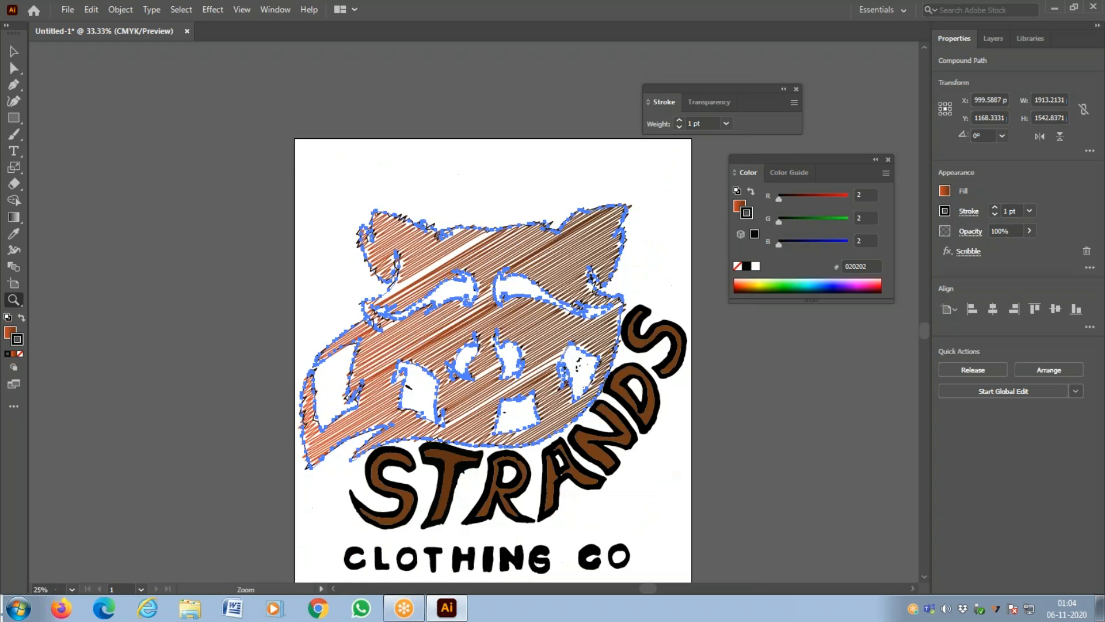
{"action": "left_click", "coordinate": [459, 293], "text": "alt"}
{"action": "left_click", "coordinate": [459, 293], "text": "alt"}
{"action": "left_click_drag", "start_coordinate": [491, 358], "coordinate": [453, 298]}
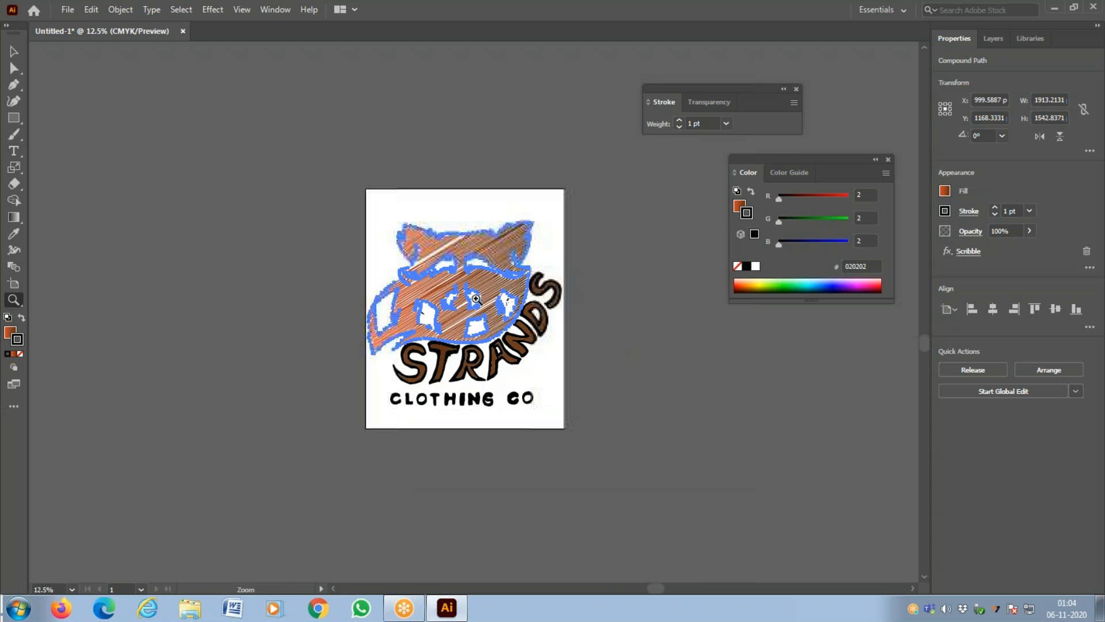
{"action": "left_click", "coordinate": [476, 298]}
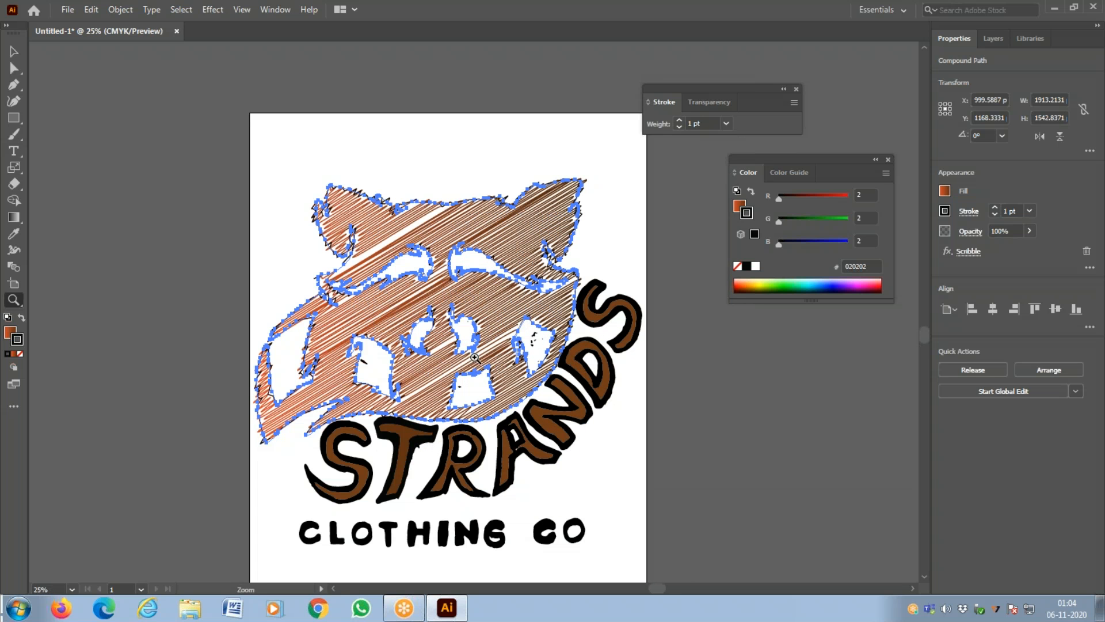
{"action": "key", "text": "ctrl+z"}
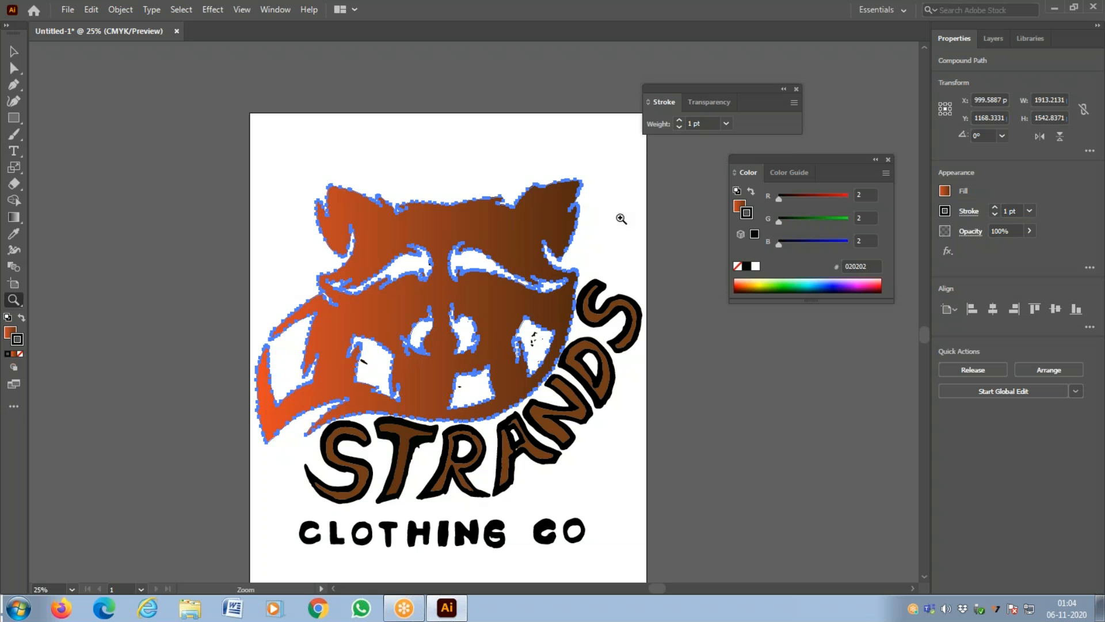
{"action": "left_click", "coordinate": [950, 249]}
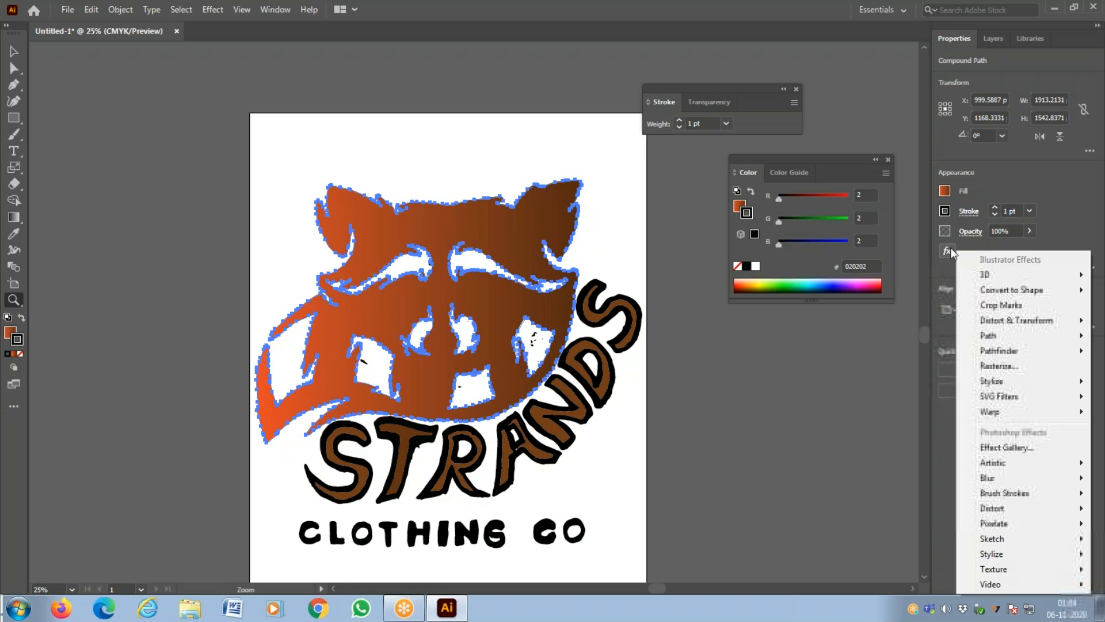
{"action": "key", "text": "Escape"}
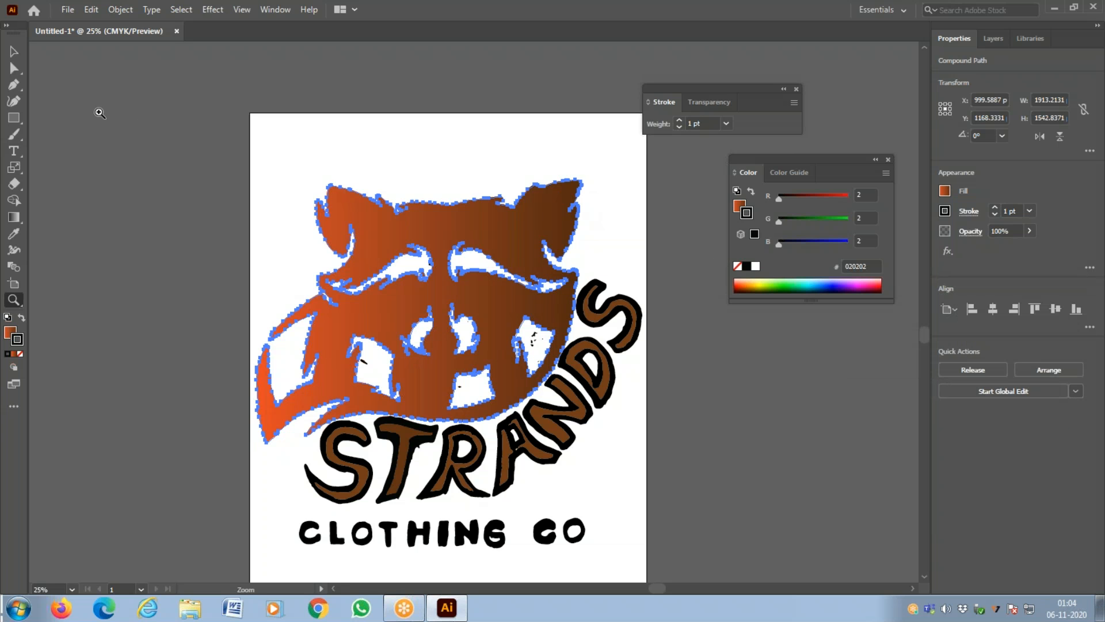
{"action": "left_click", "coordinate": [13, 51]}
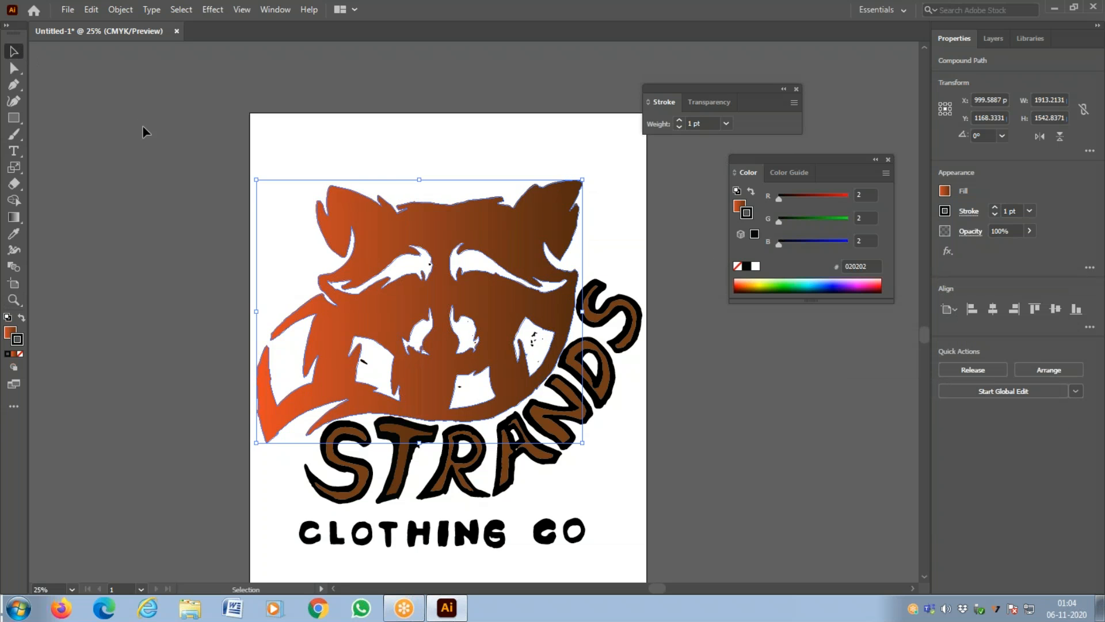
{"action": "left_click", "coordinate": [394, 176]}
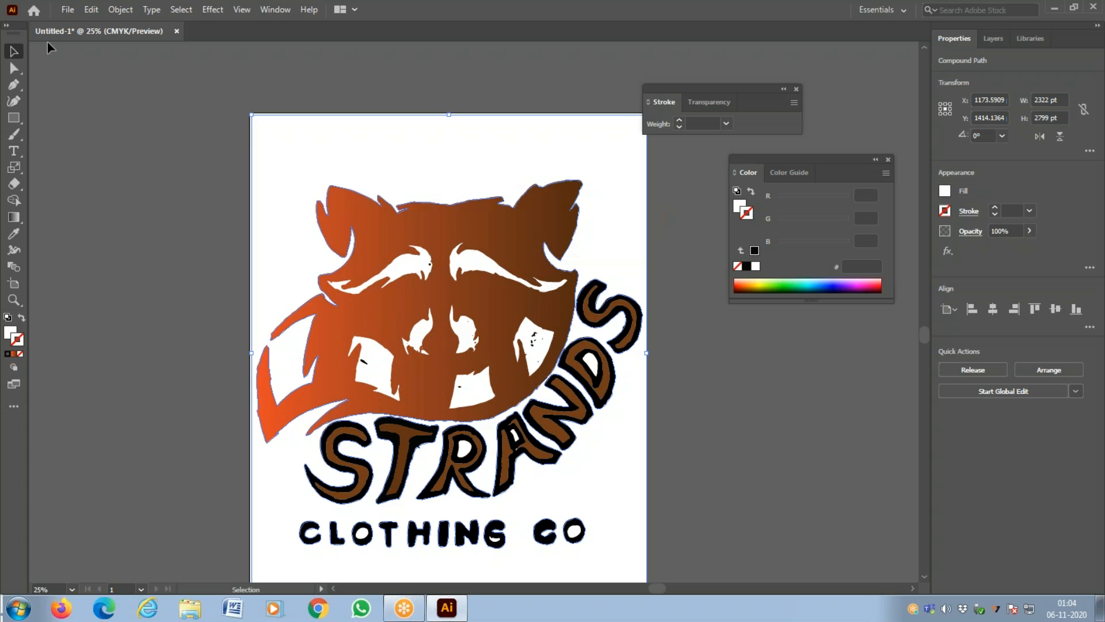
Step: Create a new portrait A4 document of 595.28 x 841.89 pt
{"action": "left_click", "coordinate": [68, 9]}
{"action": "left_click", "coordinate": [91, 24]}
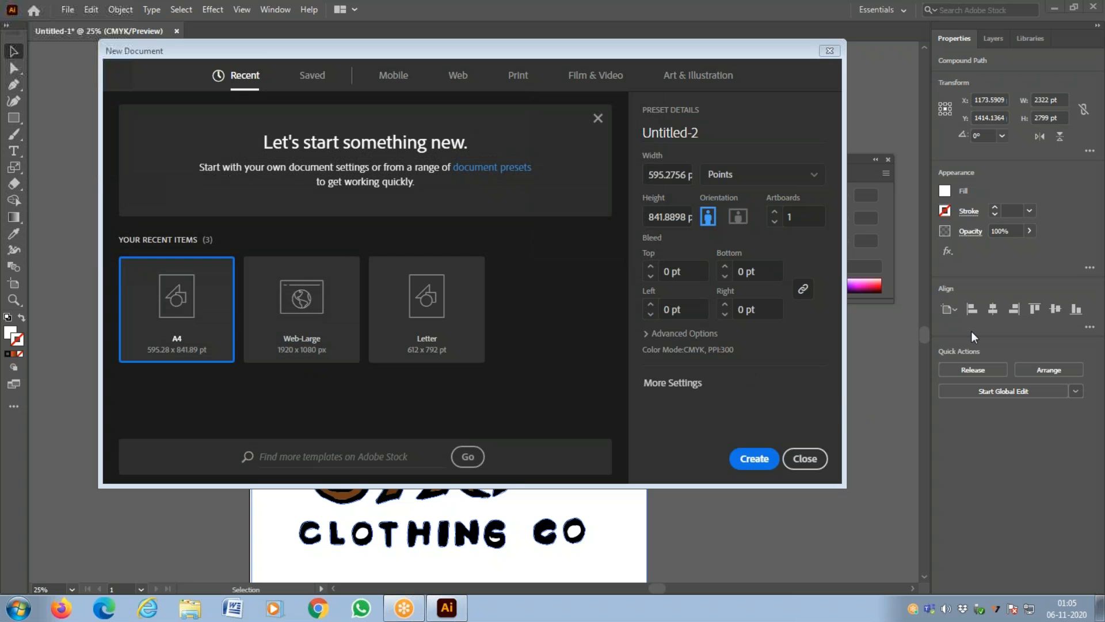
{"action": "left_click", "coordinate": [766, 457]}
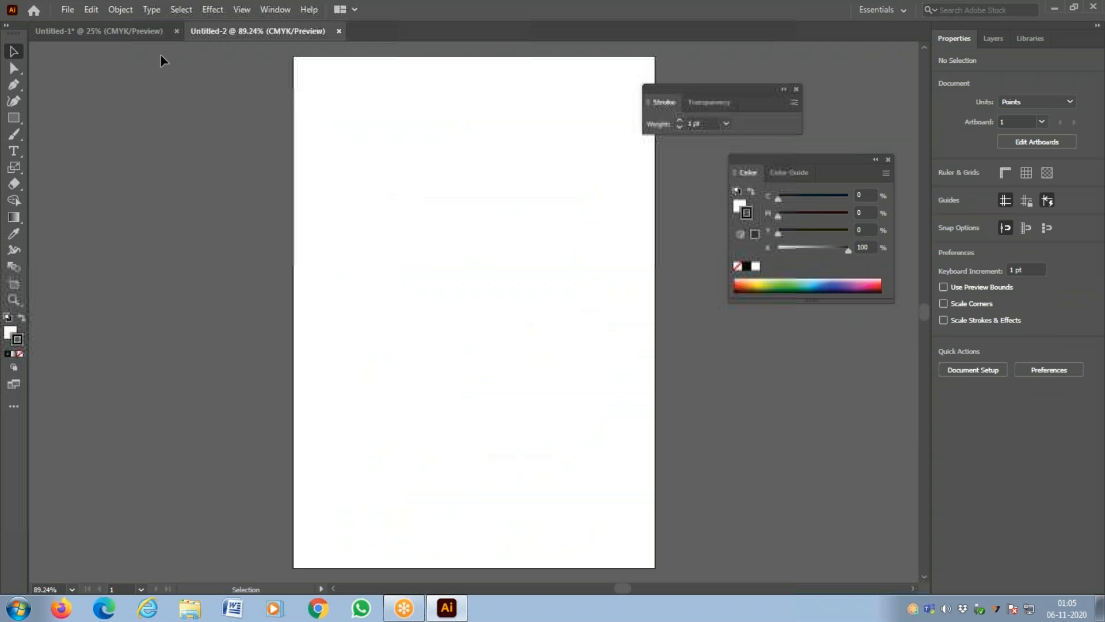
Step: Place the CRAFTS Barbershop drawing as a linked image from the artboard's upper-left corner
{"action": "left_click", "coordinate": [72, 12]}
{"action": "left_click", "coordinate": [141, 236]}
{"action": "left_click_drag", "start_coordinate": [462, 95], "coordinate": [458, 217]}
{"action": "double_click", "coordinate": [333, 171]}
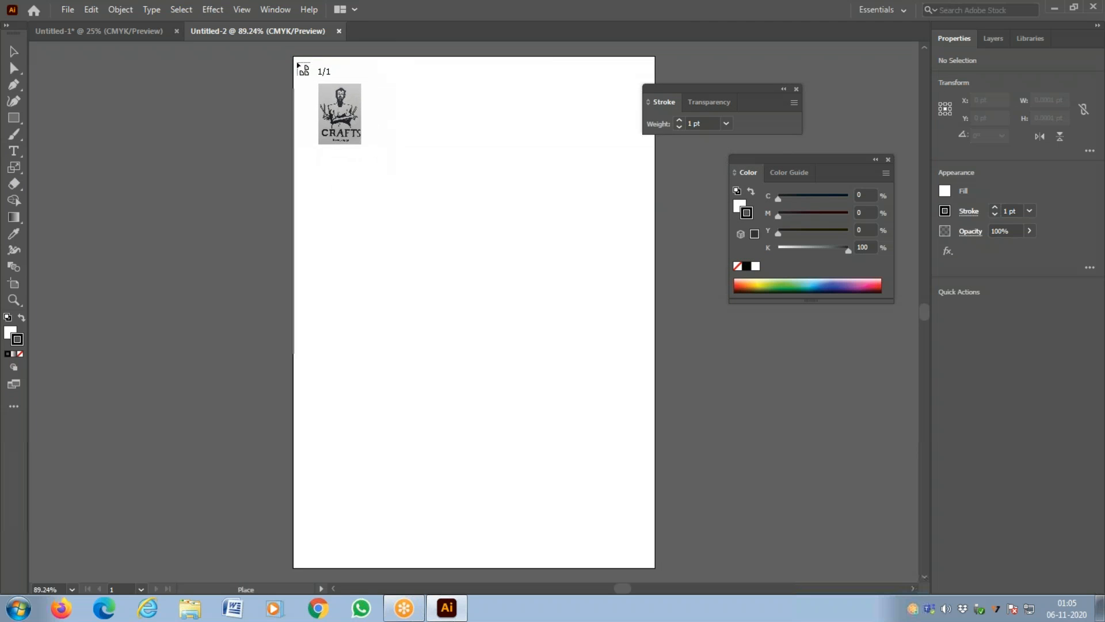
{"action": "left_click", "coordinate": [295, 60]}
Step: Scale the placed drawing down to about 590 x 833 pt so that it fits the artboard
{"action": "key", "text": "ctrl+minus"}
{"action": "key", "text": "ctrl+minus"}
{"action": "key", "text": "ctrl+minus"}
{"action": "key", "text": "ctrl+minus"}
{"action": "key", "text": "ctrl+minus"}
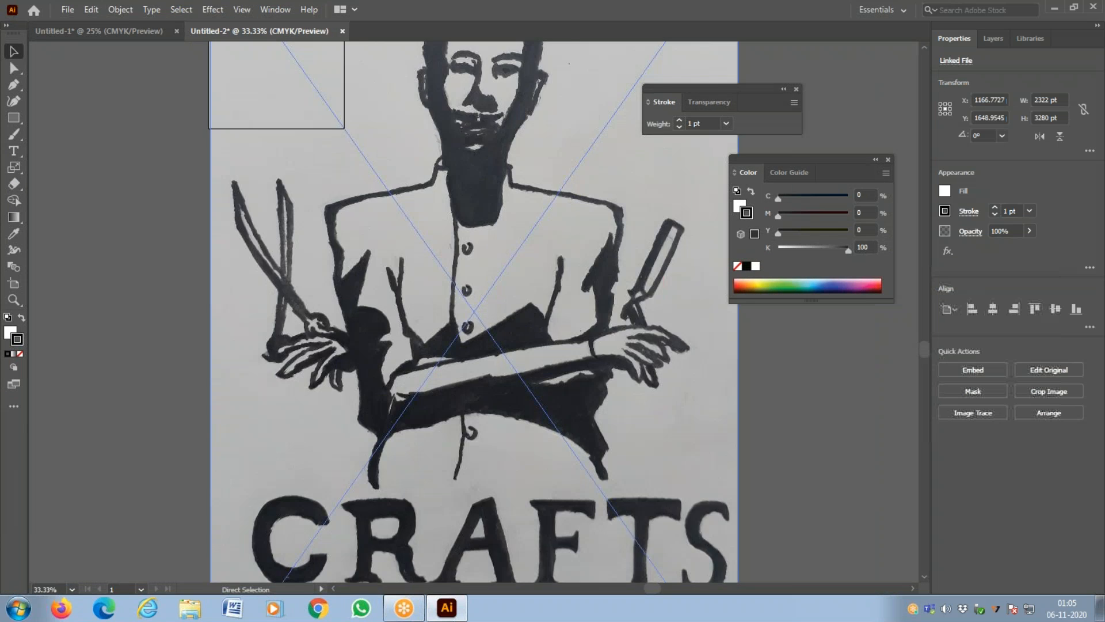
{"action": "key", "text": "ctrl+minus"}
{"action": "key", "text": "v"}
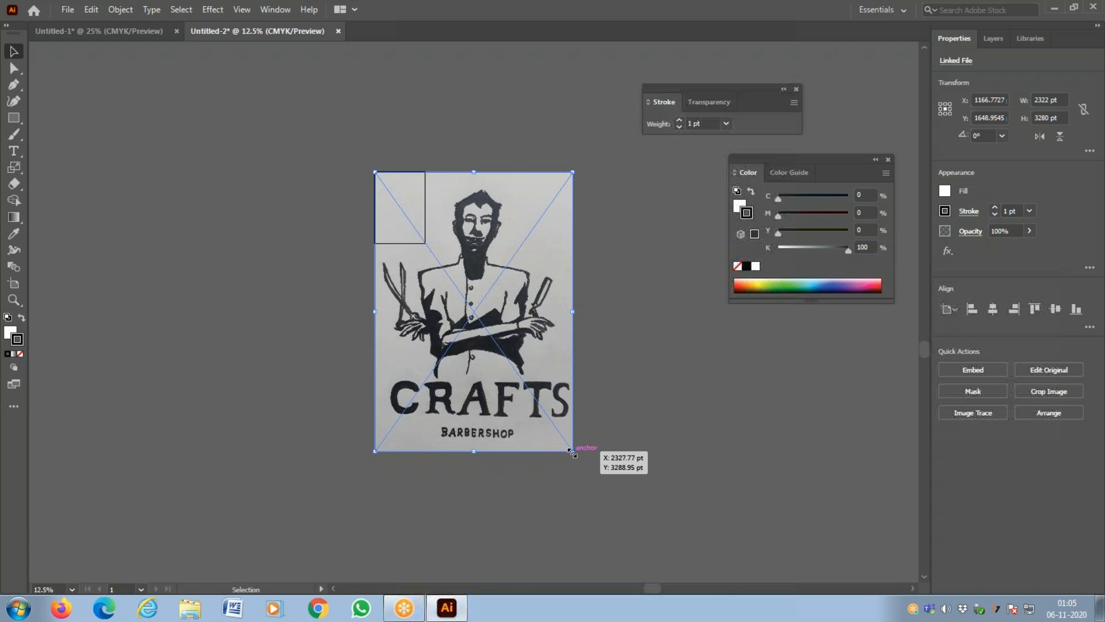
{"action": "left_click_drag", "start_coordinate": [572, 451], "coordinate": [476, 245]}
{"action": "key", "text": "z"}
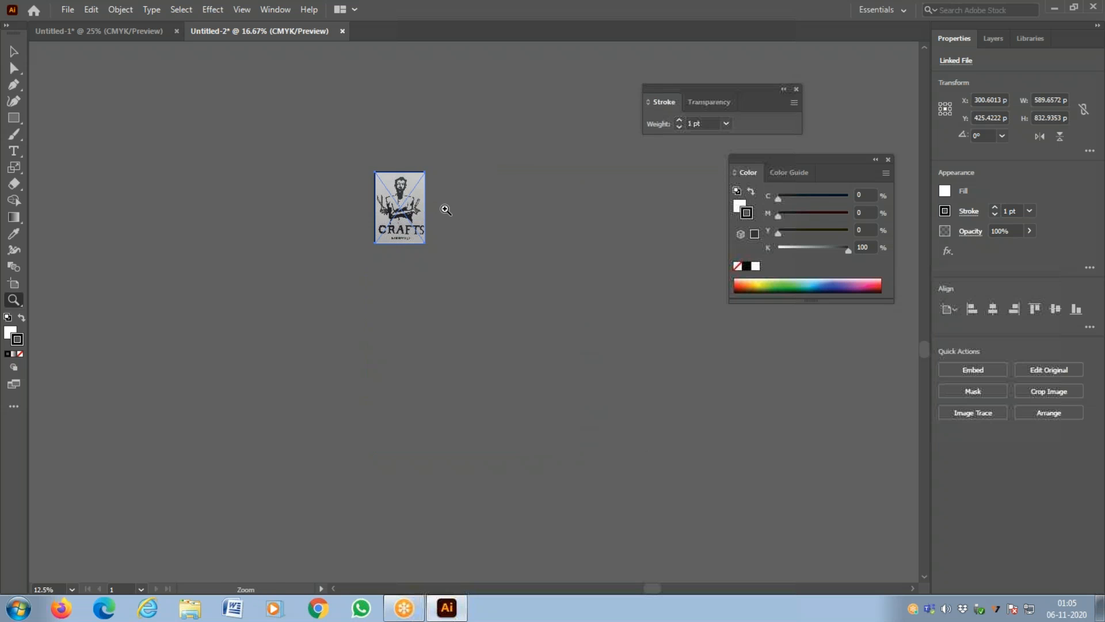
{"action": "left_click", "coordinate": [443, 210]}
{"action": "left_click", "coordinate": [439, 540]}
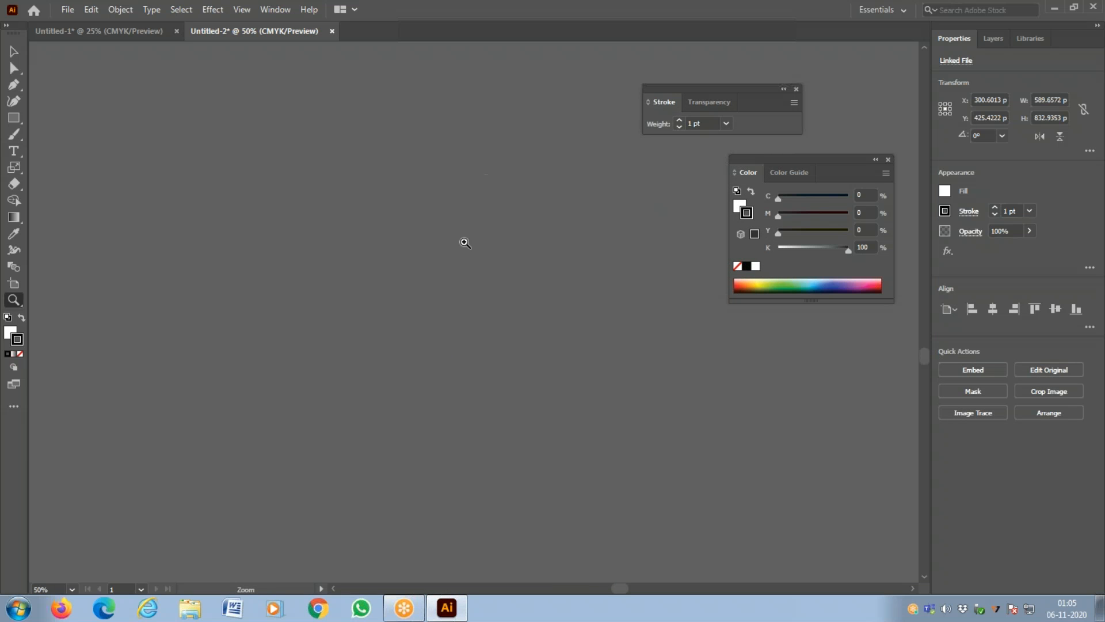
{"action": "left_click_drag", "start_coordinate": [432, 310], "coordinate": [455, 410]}
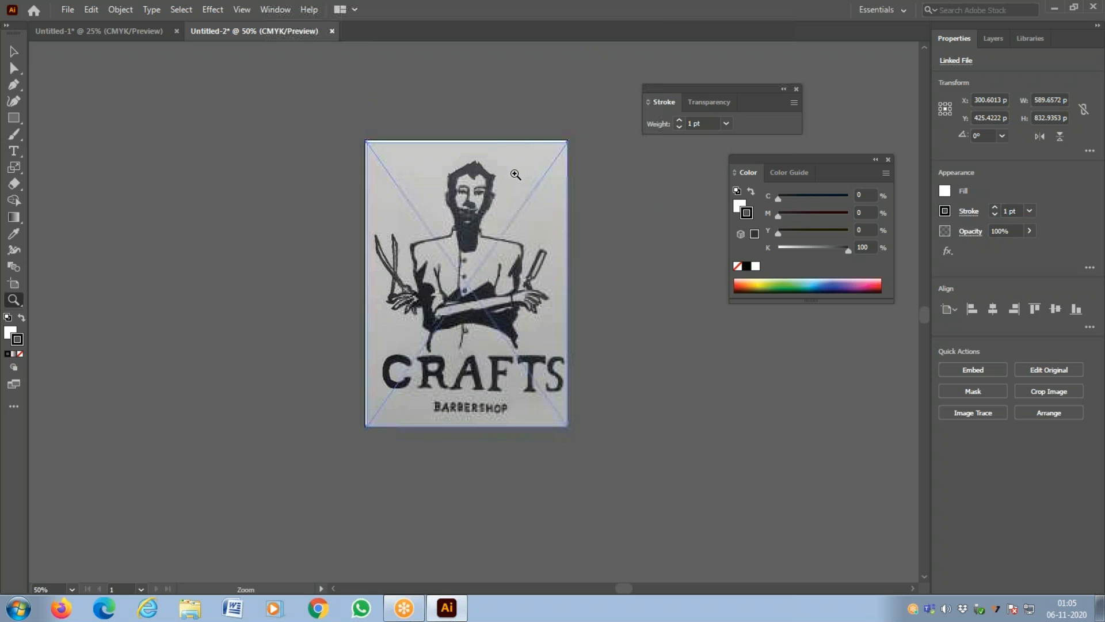
Step: Image Trace and expand the barbershop drawing into vector paths, and ungroup the result
{"action": "left_click", "coordinate": [120, 9]}
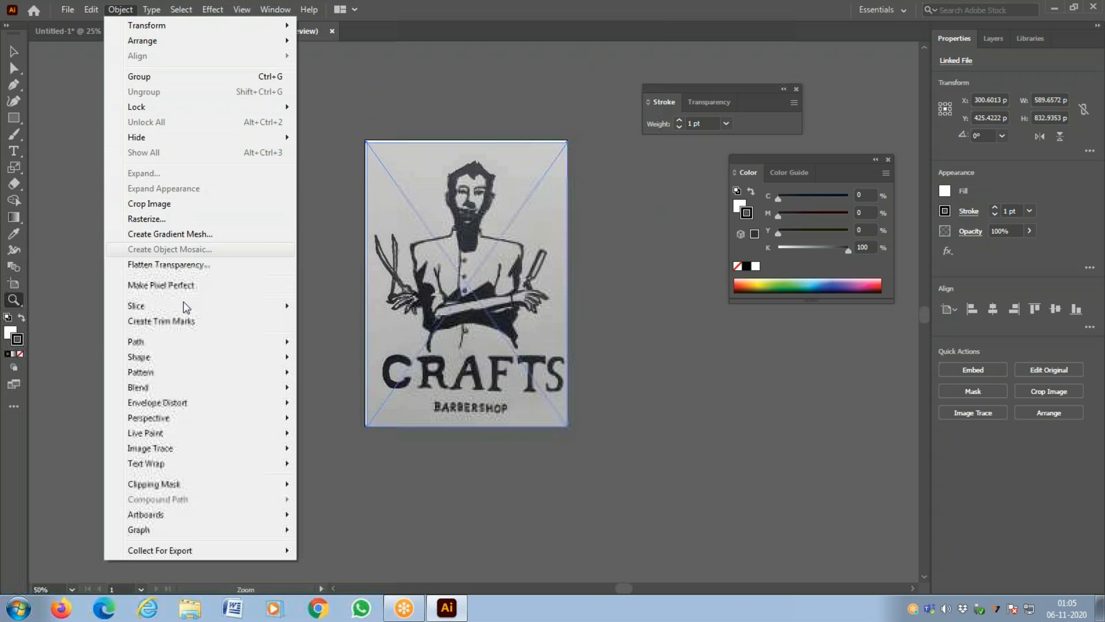
{"action": "mouse_move", "coordinate": [202, 361]}
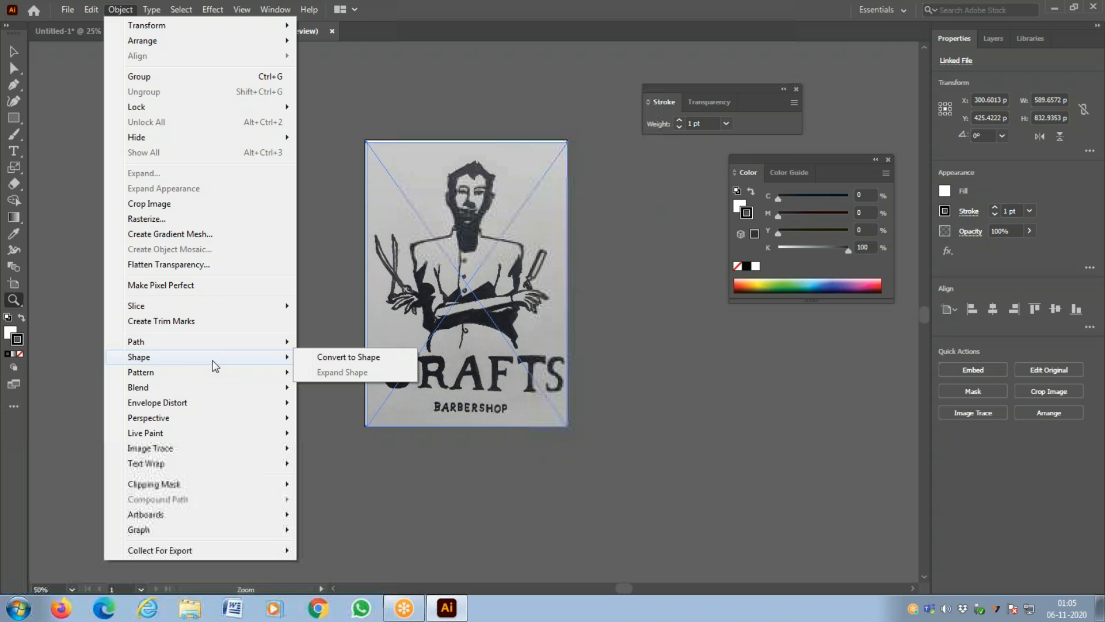
{"action": "mouse_move", "coordinate": [222, 447]}
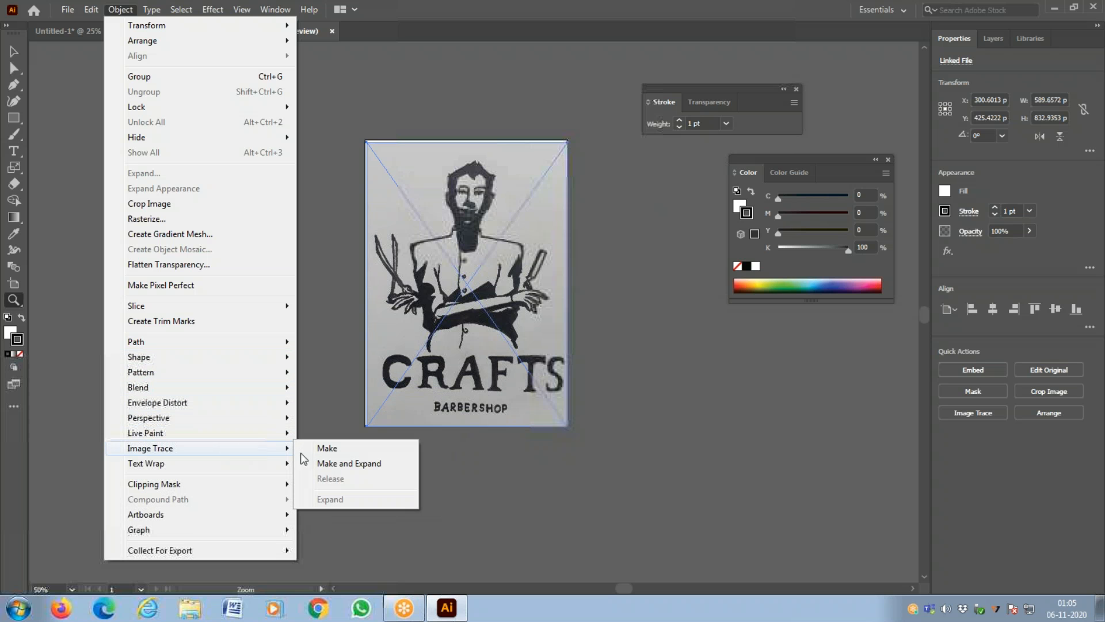
{"action": "left_click", "coordinate": [368, 462]}
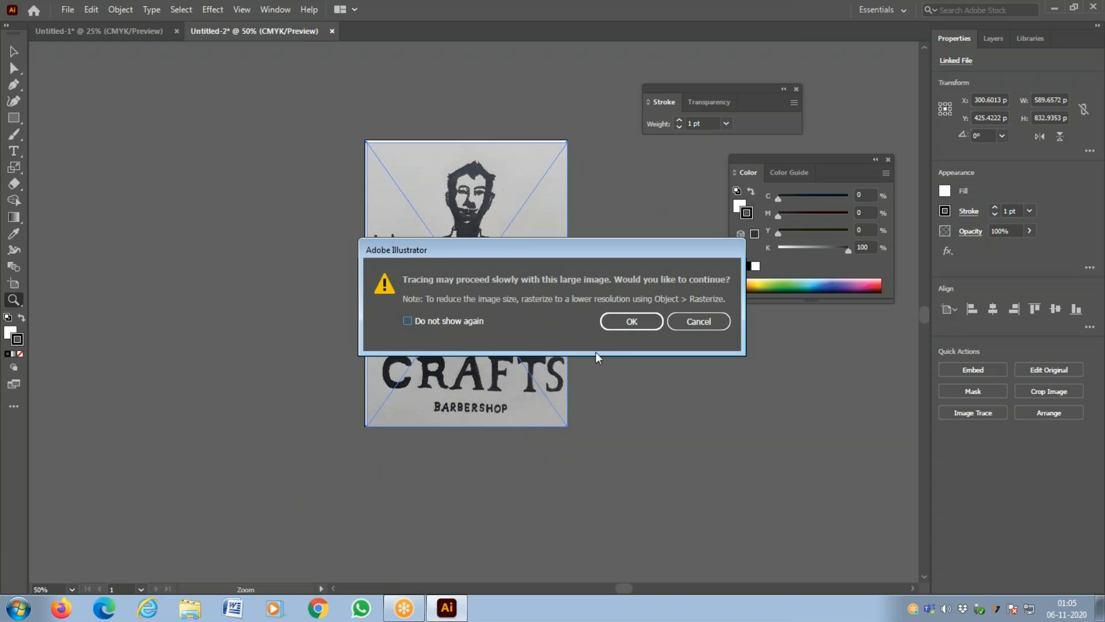
{"action": "left_click", "coordinate": [620, 323]}
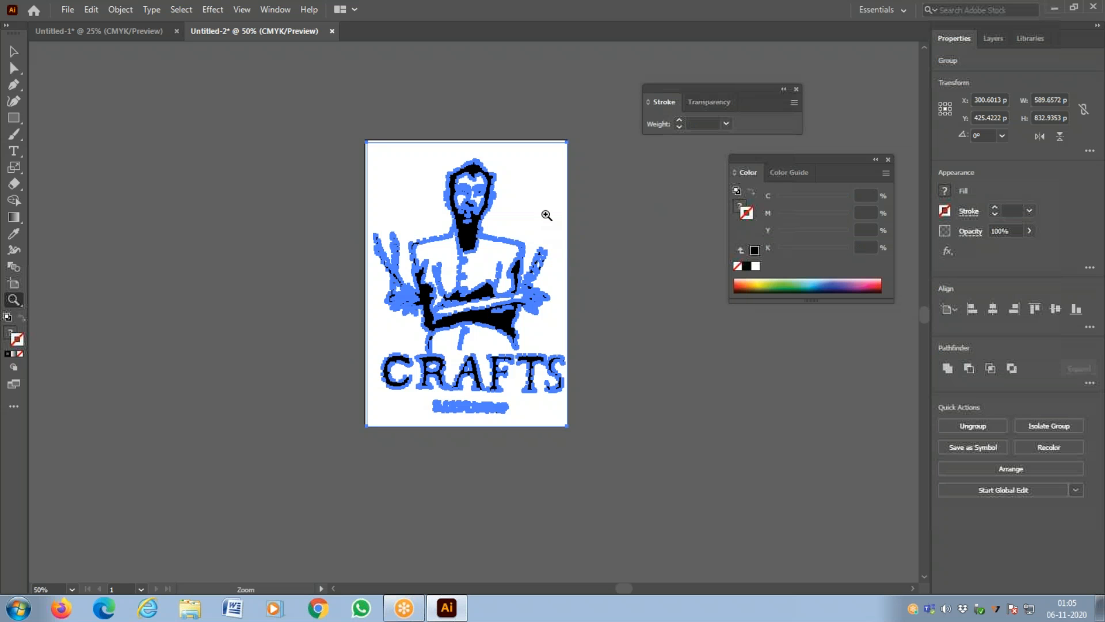
{"action": "right_click", "coordinate": [546, 215]}
{"action": "left_click", "coordinate": [617, 332]}
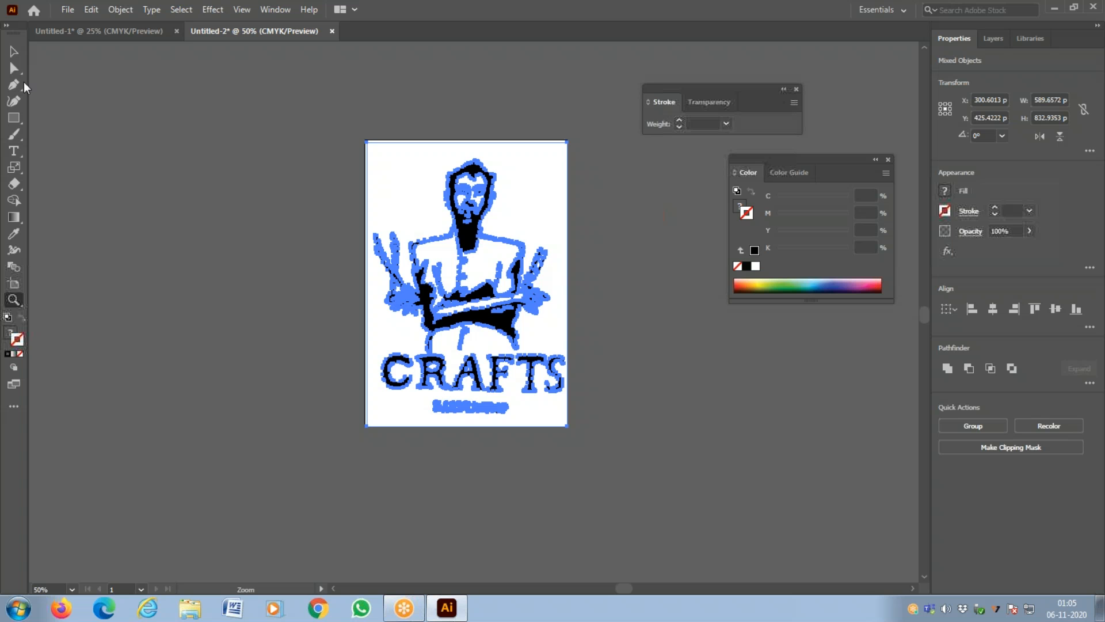
Step: Select the barber's white jacket panel on the scissors side, try moving it, and undo the move
{"action": "left_click", "coordinate": [14, 57]}
{"action": "key", "text": "z"}
{"action": "double_click", "coordinate": [600, 211]}
{"action": "left_click_drag", "start_coordinate": [195, 409], "coordinate": [518, 173]}
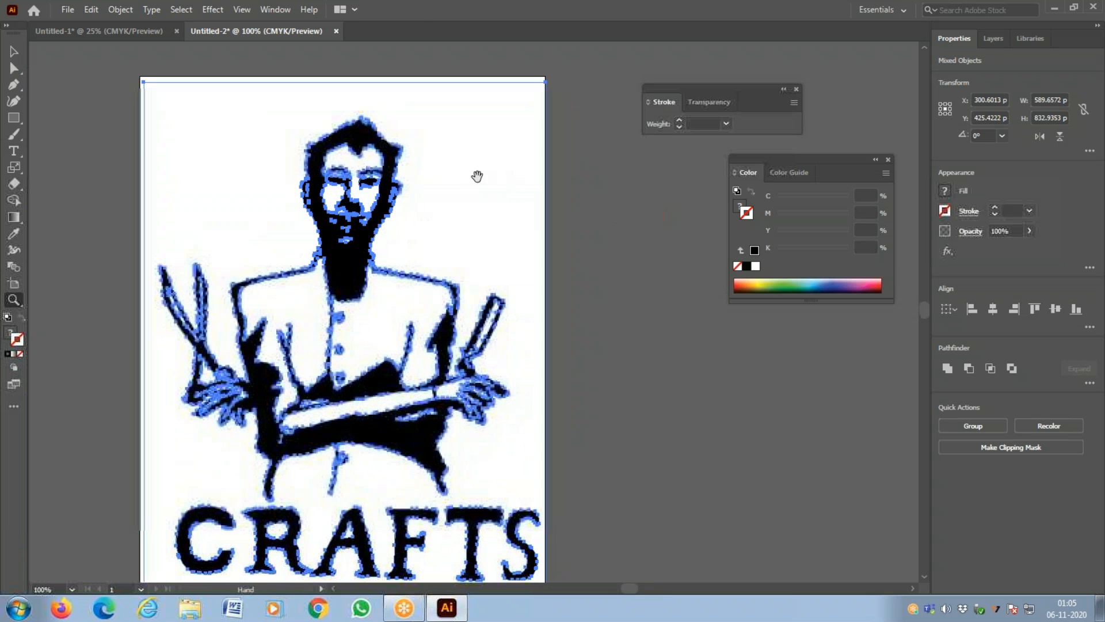
{"action": "left_click", "coordinate": [36, 59]}
{"action": "left_click_drag", "start_coordinate": [497, 320], "coordinate": [3, 49]}
{"action": "left_click", "coordinate": [14, 50]}
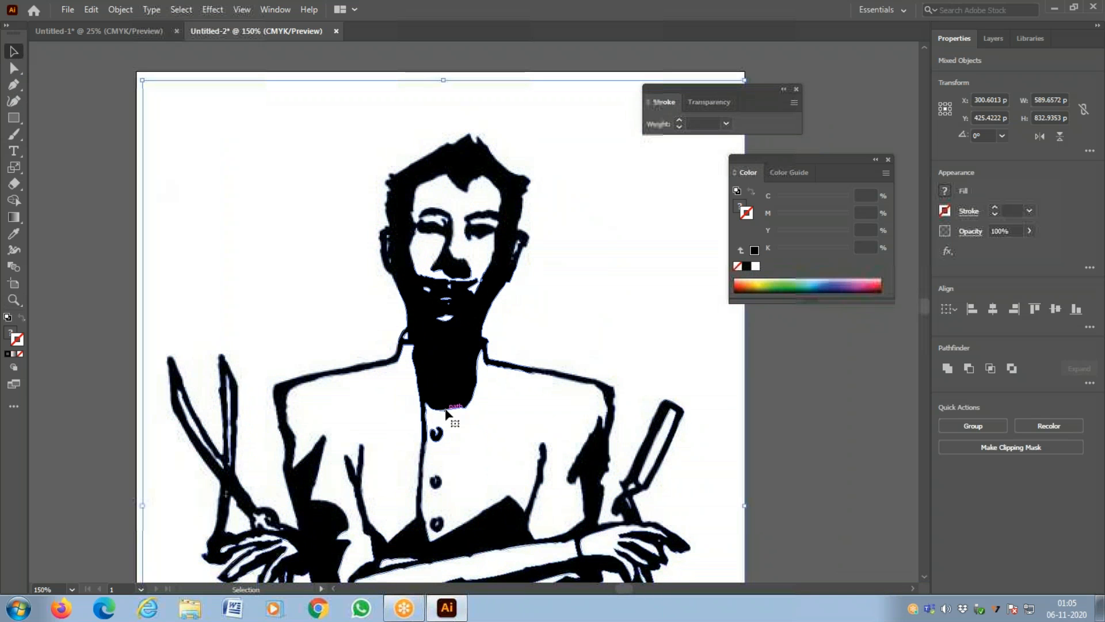
{"action": "left_click", "coordinate": [464, 440], "text": "shift"}
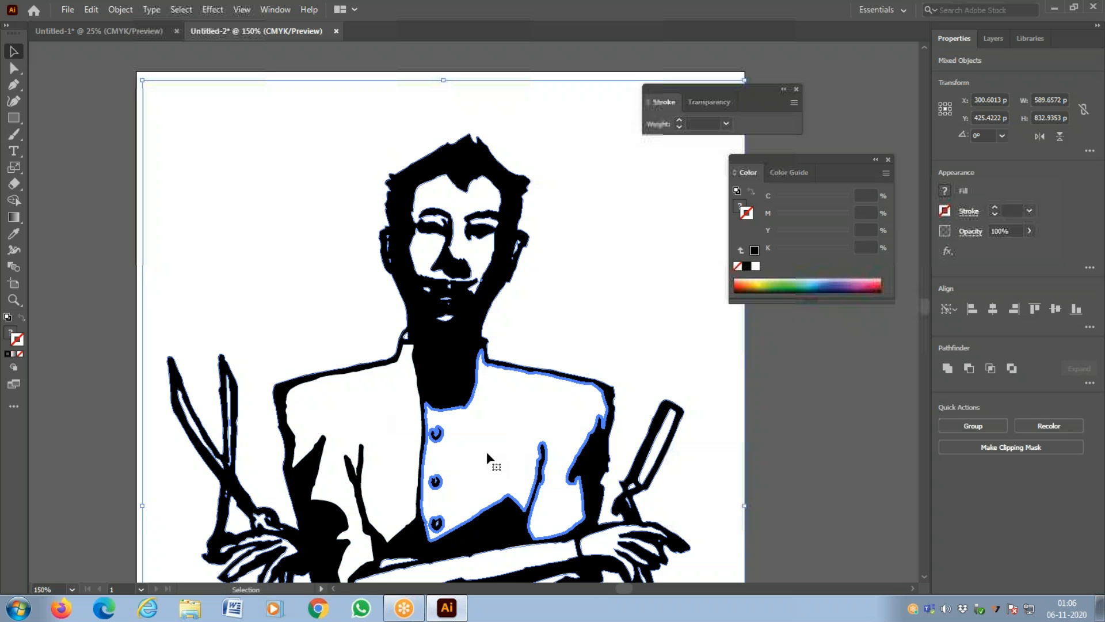
{"action": "left_click", "coordinate": [306, 454]}
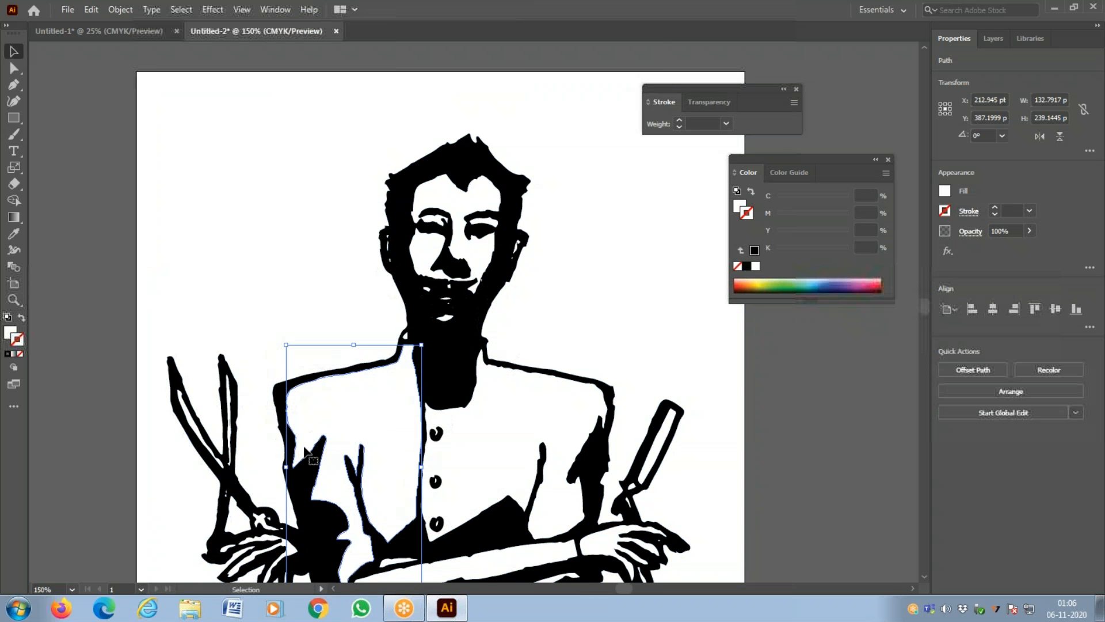
{"action": "left_click_drag", "start_coordinate": [345, 413], "coordinate": [318, 368]}
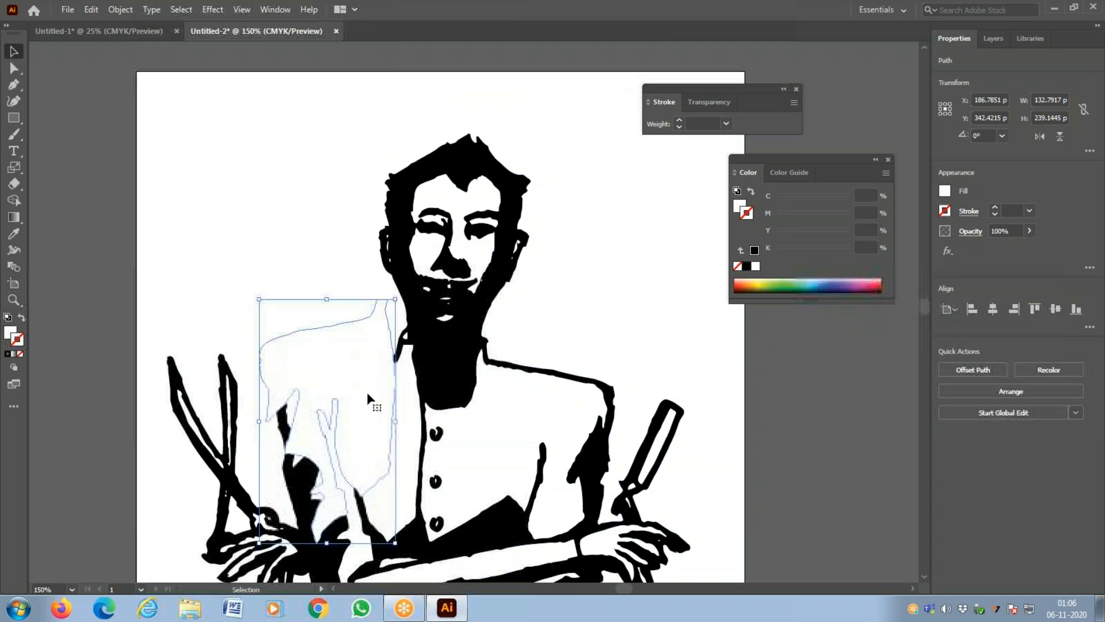
{"action": "key", "text": "ctrl+z"}
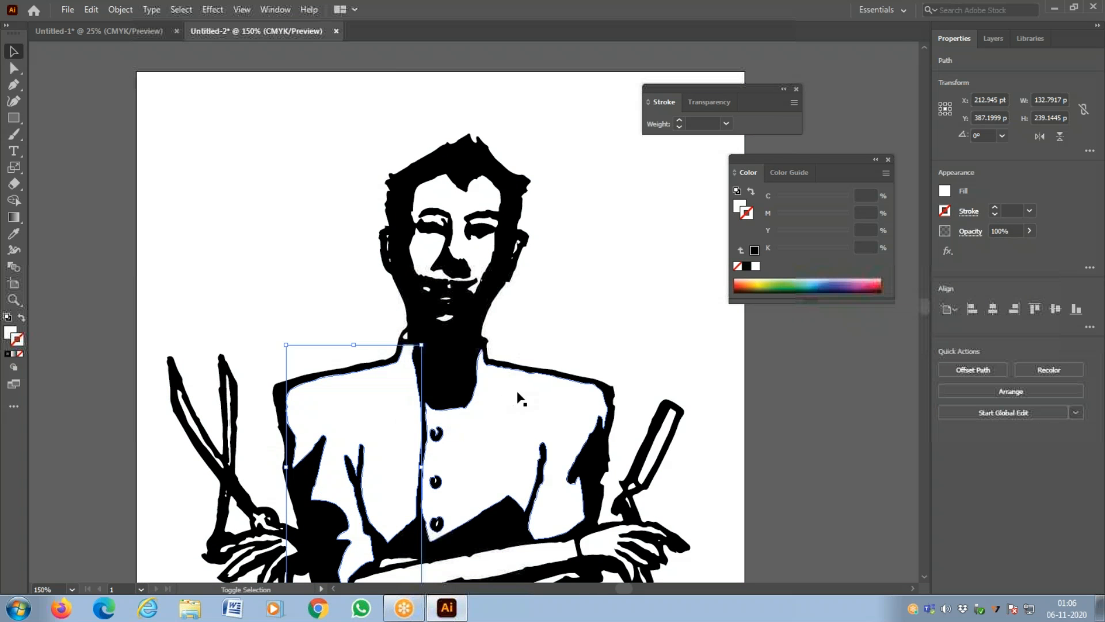
Step: Add the second jacket panel to the selection, fill both with orange-brown BC7C42 and switch their color mode to RGB
{"action": "left_click", "coordinate": [521, 397], "text": "shift"}
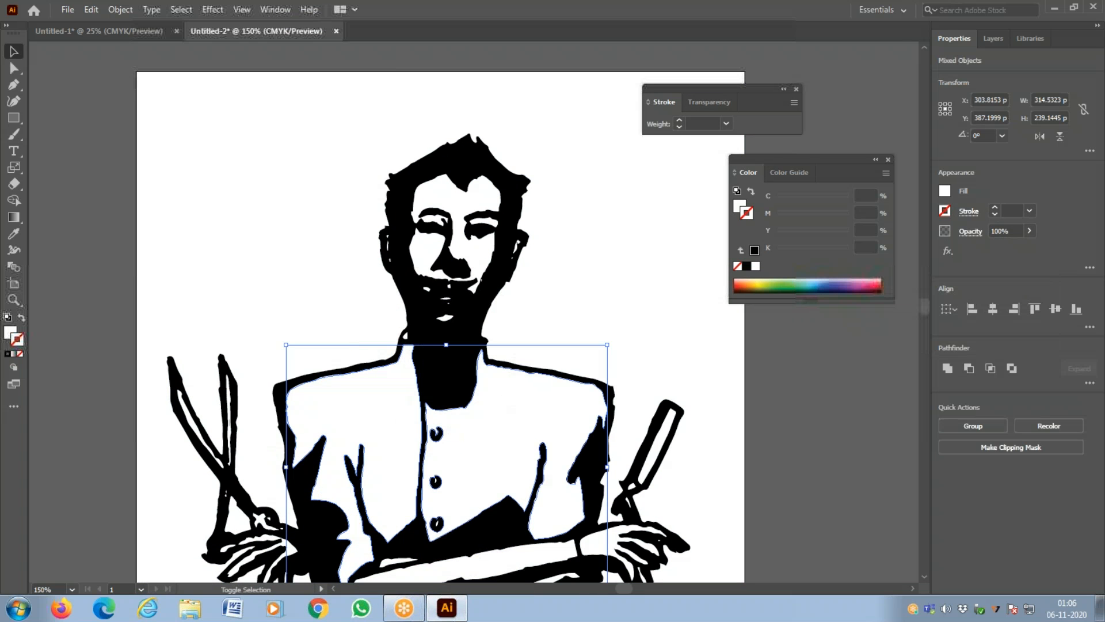
{"action": "double_click", "coordinate": [13, 336]}
{"action": "left_click", "coordinate": [485, 256]}
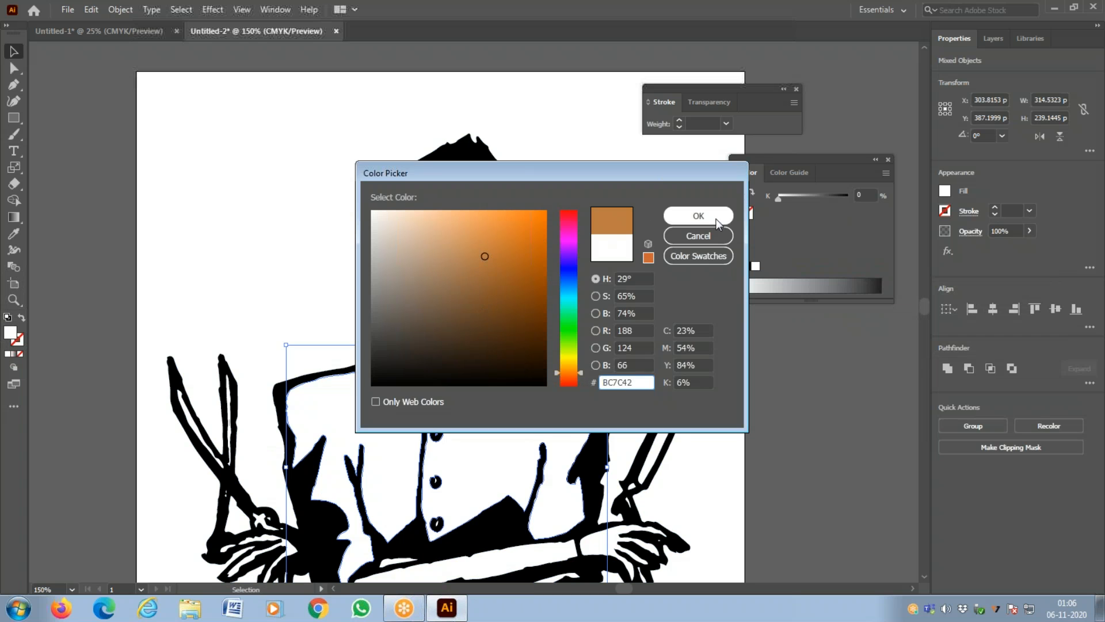
{"action": "left_click", "coordinate": [698, 216]}
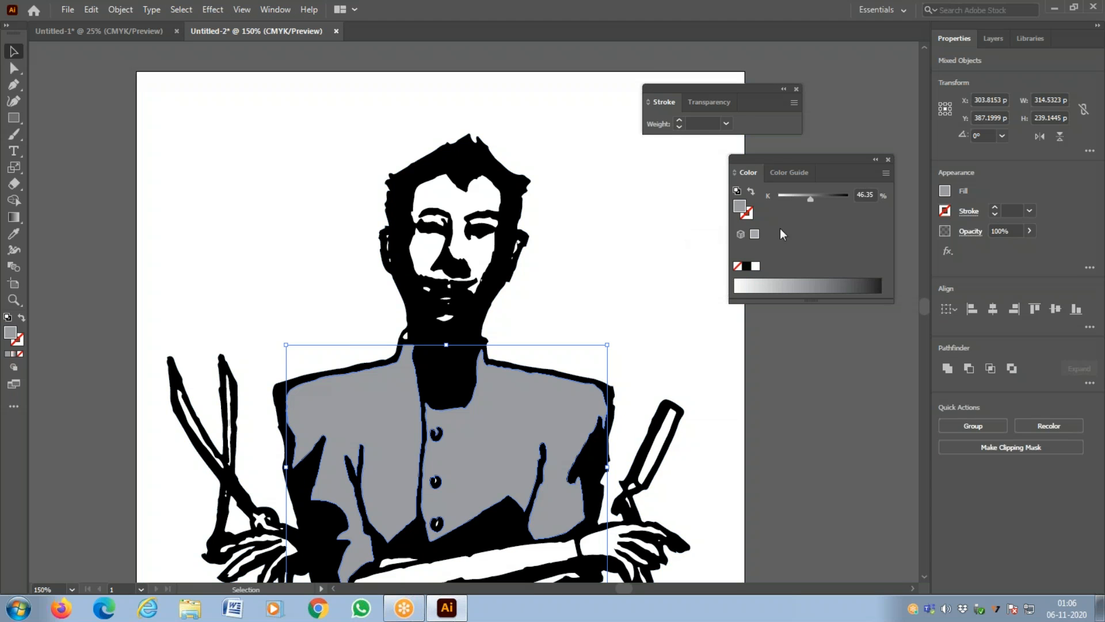
{"action": "left_click", "coordinate": [885, 173]}
{"action": "left_click", "coordinate": [943, 219]}
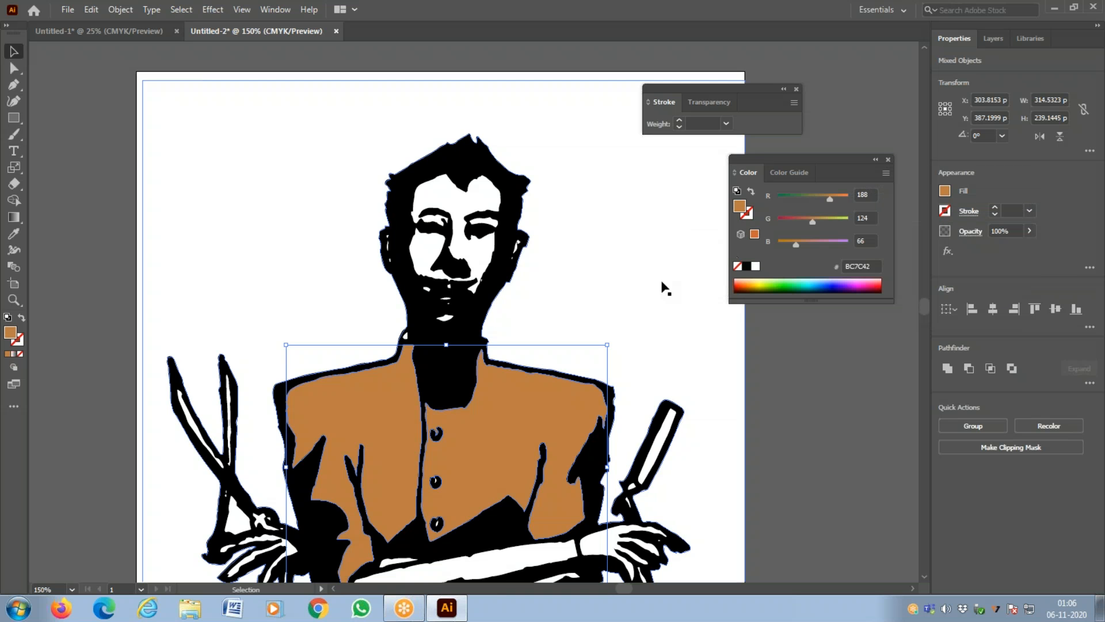
Step: Fill the barber's white face shape with light orange F9B475 in RGB color mode and deselect it
{"action": "left_click_drag", "start_coordinate": [608, 308], "coordinate": [587, 165]}
{"action": "left_click_drag", "start_coordinate": [541, 392], "coordinate": [547, 257]}
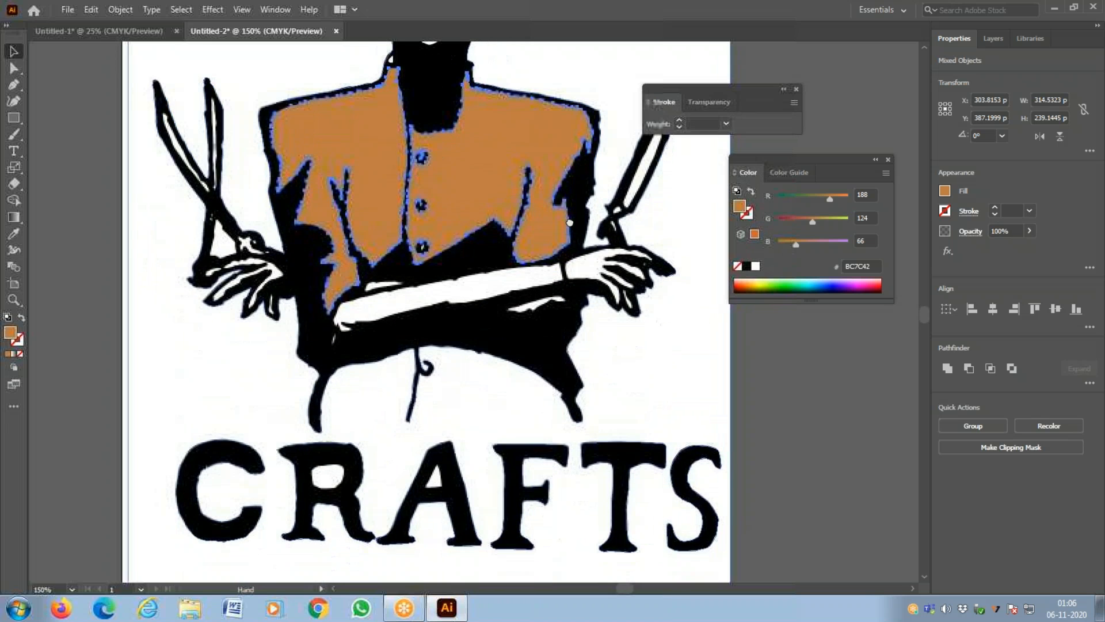
{"action": "key", "text": "z"}
{"action": "left_click", "coordinate": [436, 303], "text": "alt"}
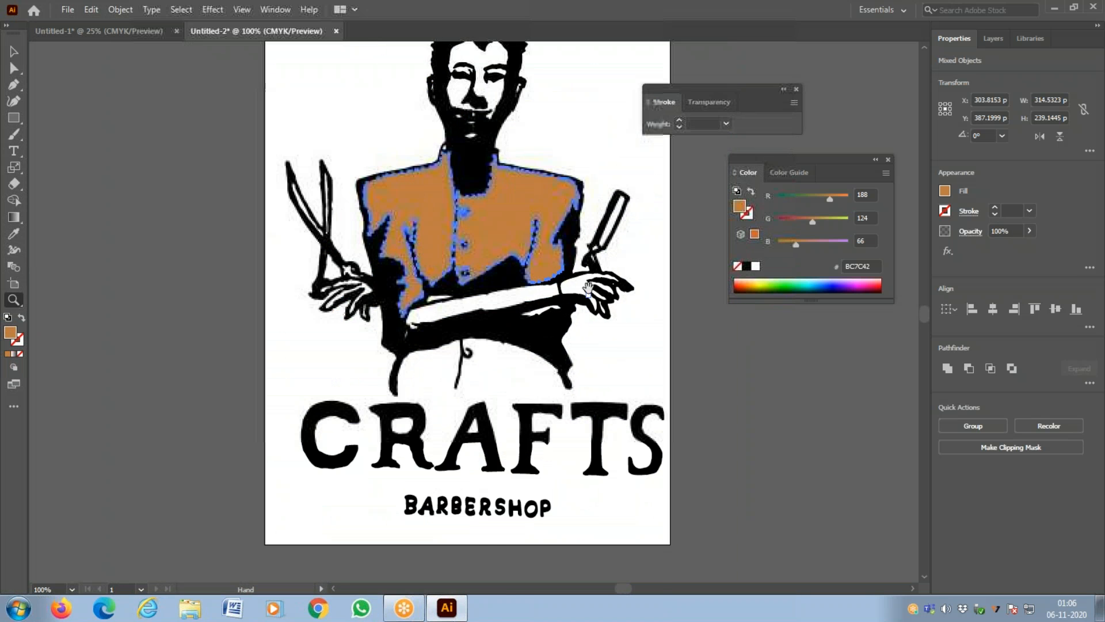
{"action": "left_click_drag", "start_coordinate": [586, 288], "coordinate": [519, 408]}
{"action": "key", "text": "v"}
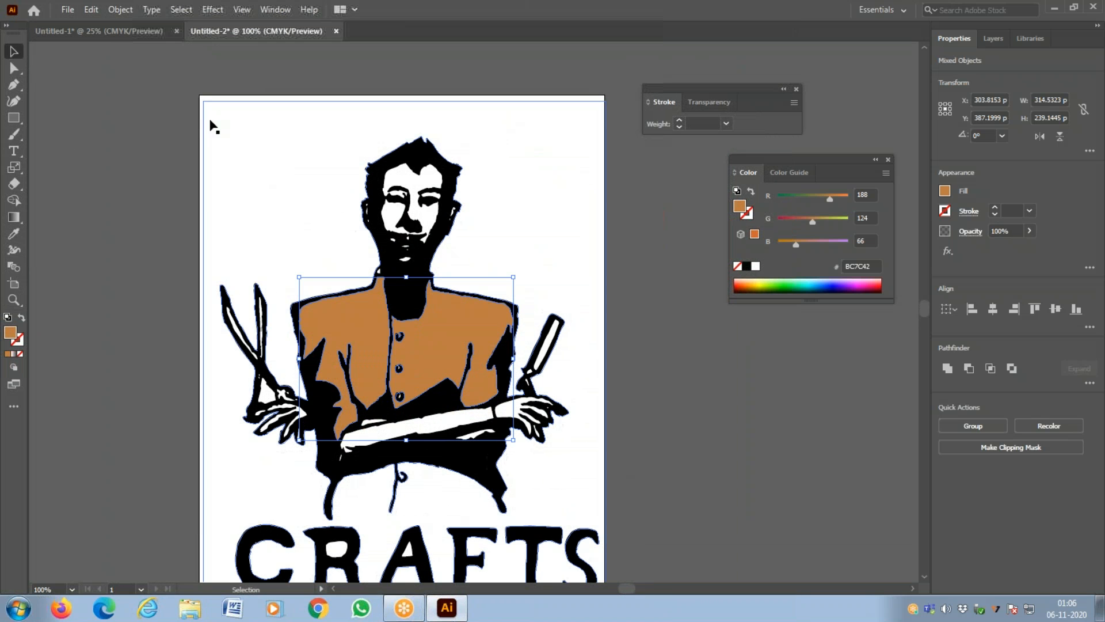
{"action": "left_click", "coordinate": [167, 136]}
{"action": "left_click", "coordinate": [406, 183]}
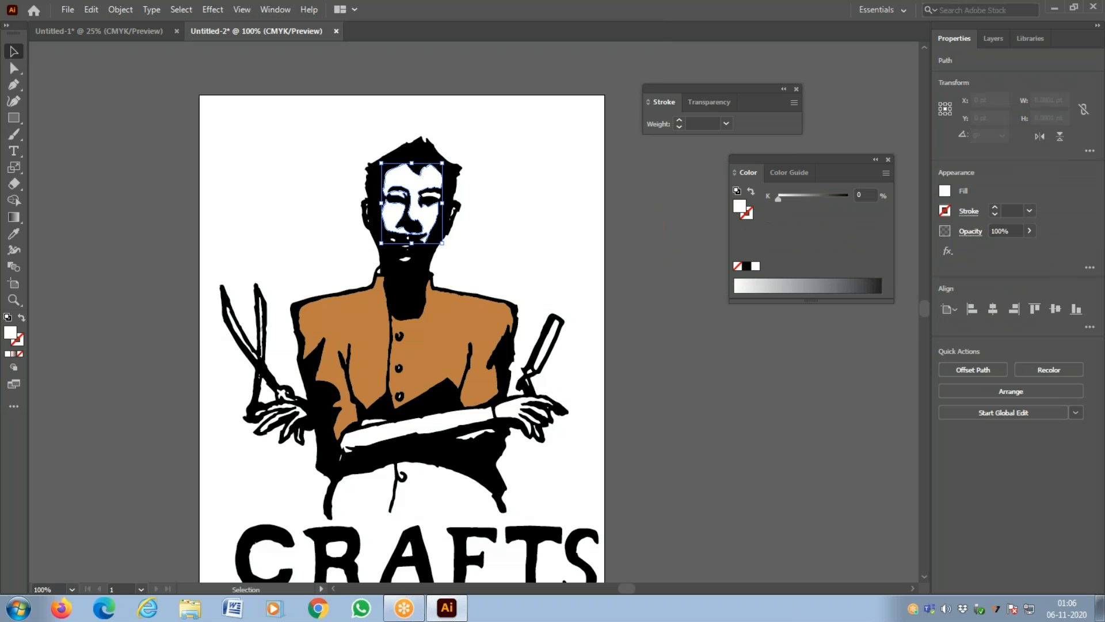
{"action": "double_click", "coordinate": [13, 334]}
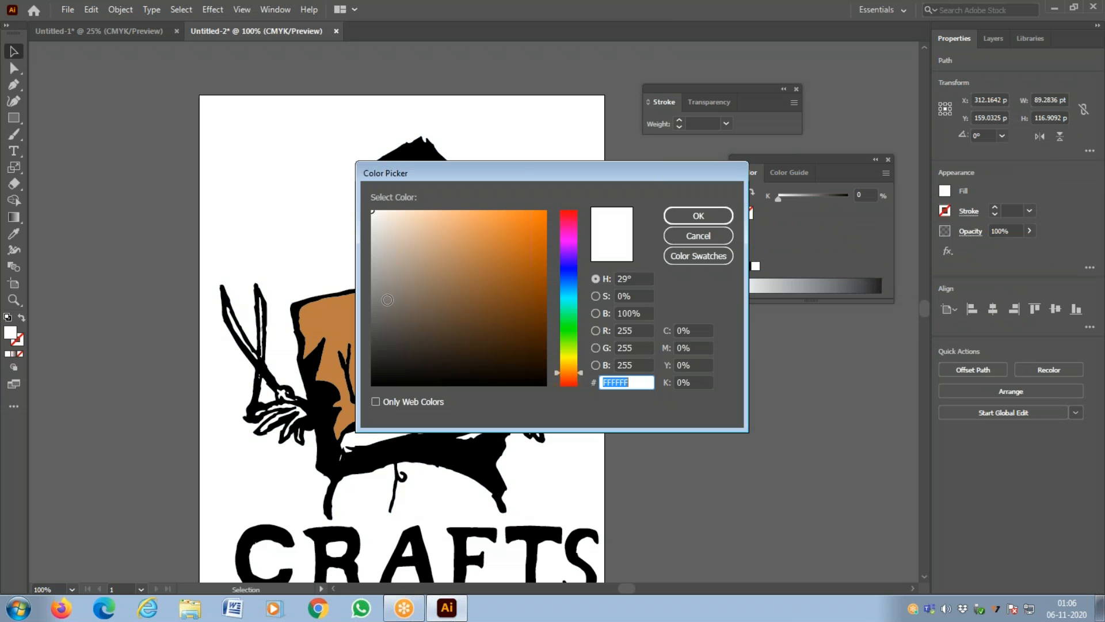
{"action": "left_click", "coordinate": [463, 214]}
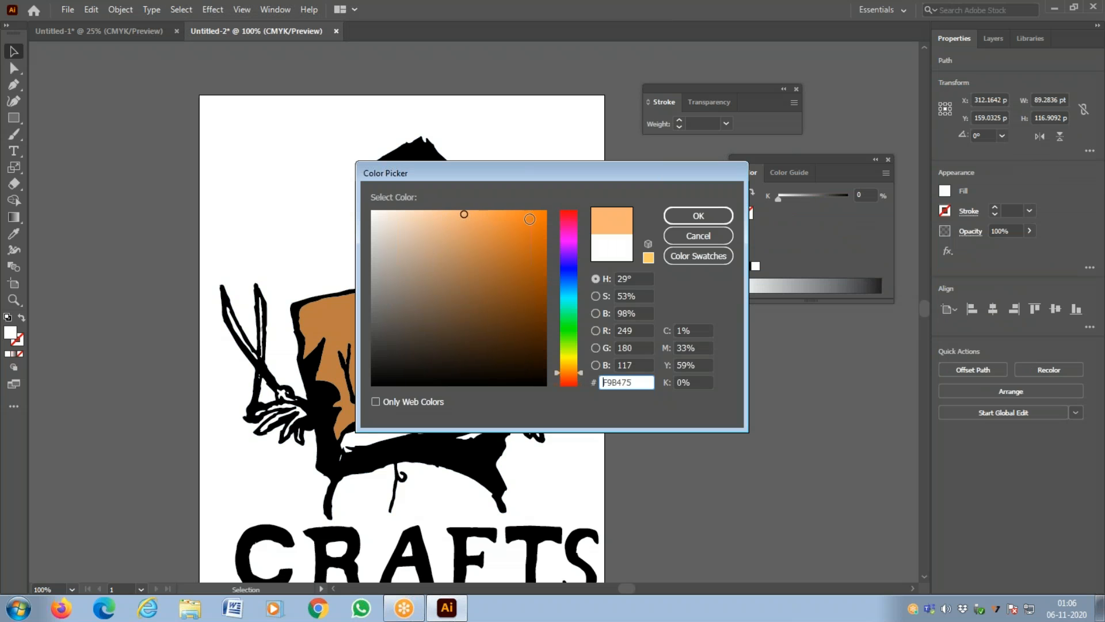
{"action": "left_click", "coordinate": [698, 216]}
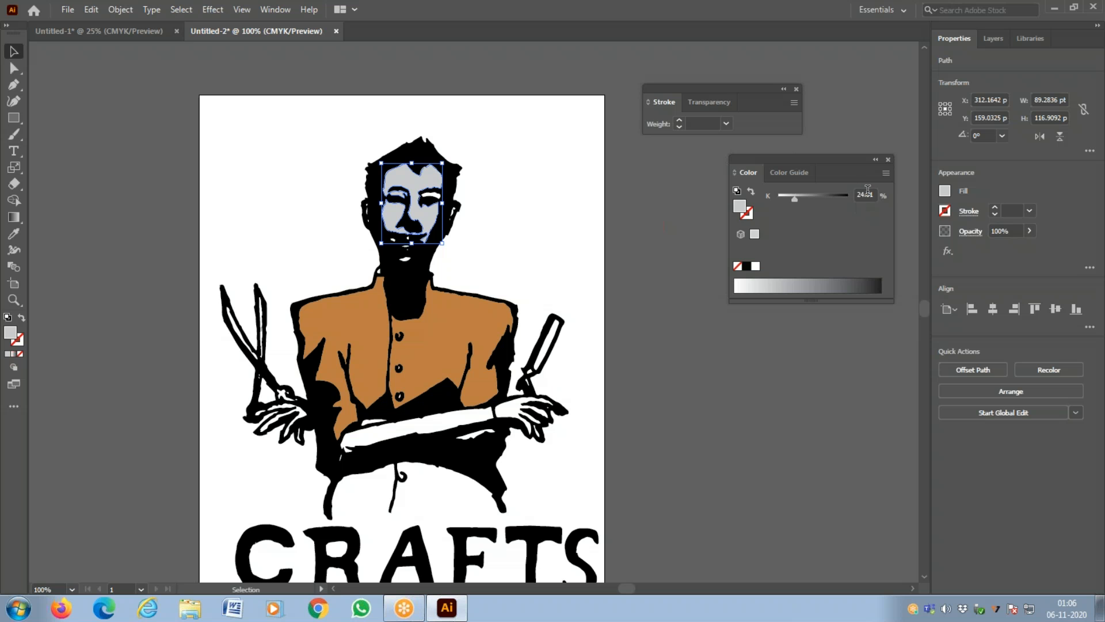
{"action": "left_click", "coordinate": [885, 174]}
{"action": "left_click", "coordinate": [918, 212]}
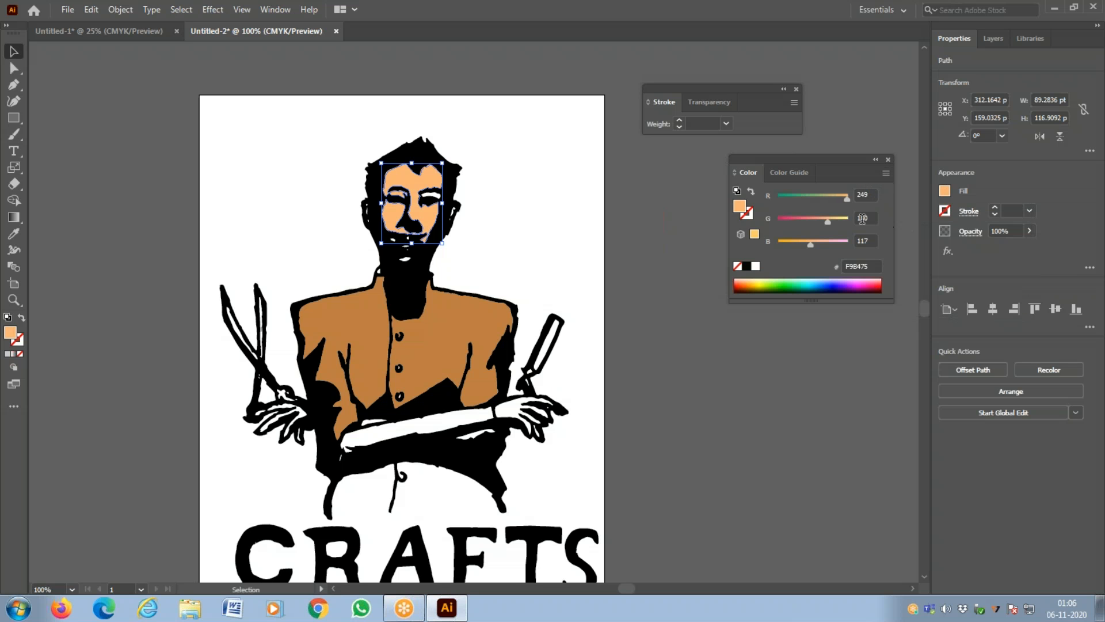
{"action": "left_click", "coordinate": [65, 99]}
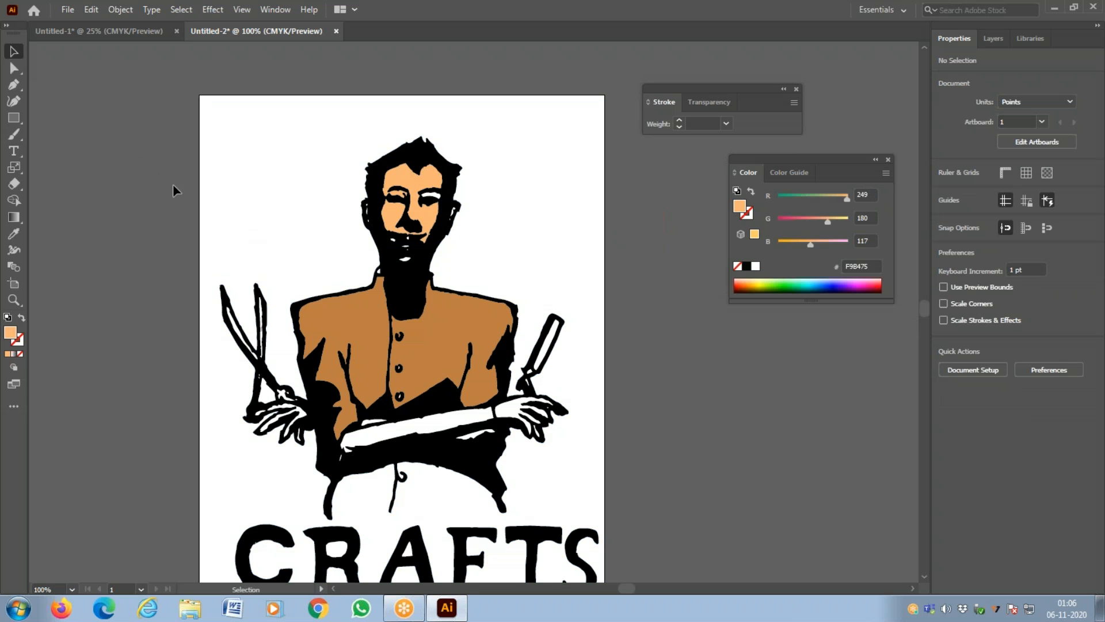
Step: Change the face shape's fill to the paler skin tone F4BD90 and deselect it
{"action": "left_click", "coordinate": [429, 187]}
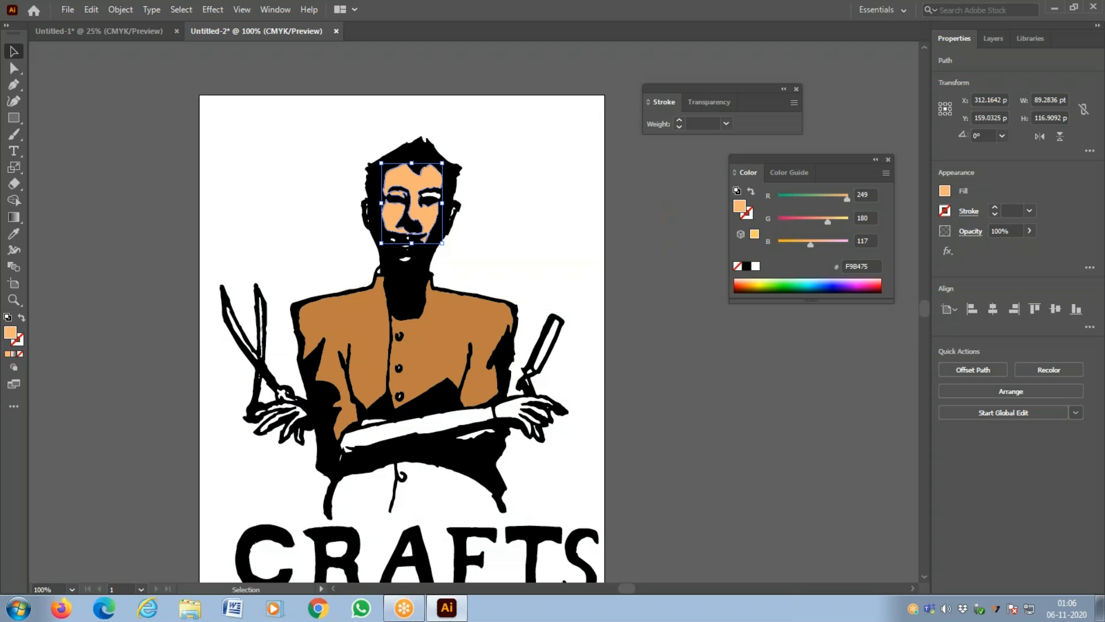
{"action": "double_click", "coordinate": [10, 331]}
{"action": "left_click", "coordinate": [444, 215]}
{"action": "left_click", "coordinate": [698, 215]}
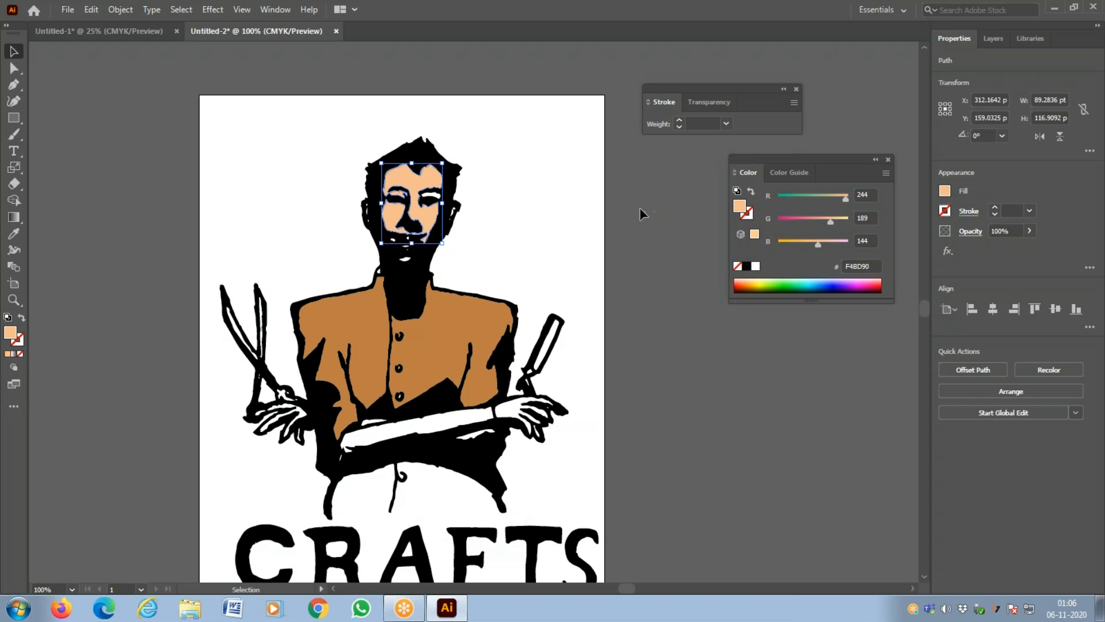
{"action": "left_click", "coordinate": [633, 222]}
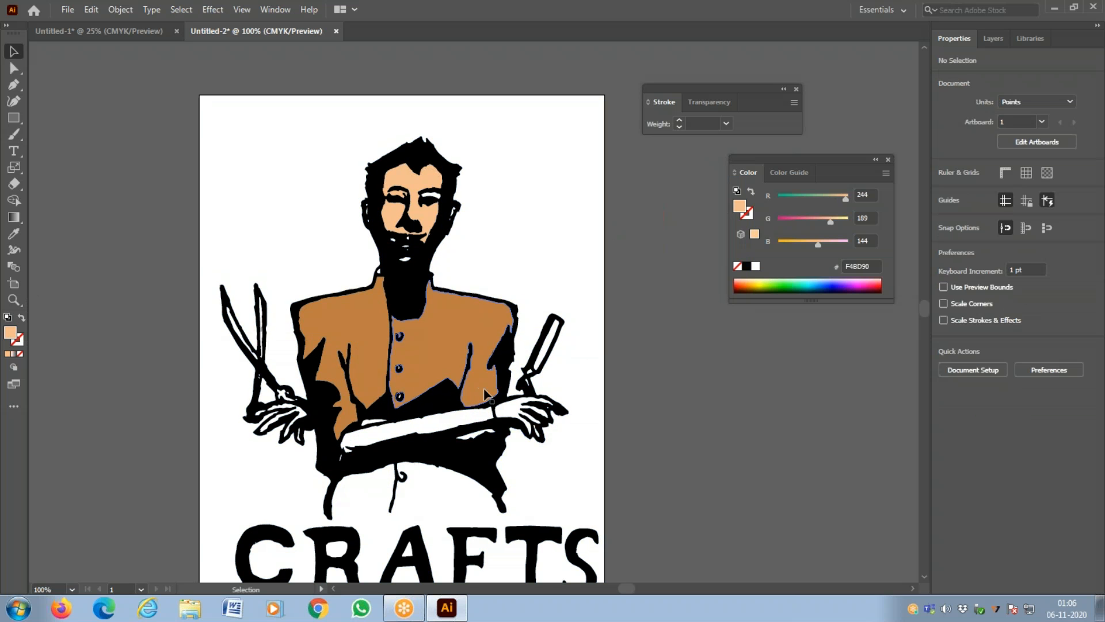
Step: Select the white shapes of the razor-side hand together with the palm, knuckle and finger shapes of the scissors-side hand
{"action": "left_click", "coordinate": [448, 429]}
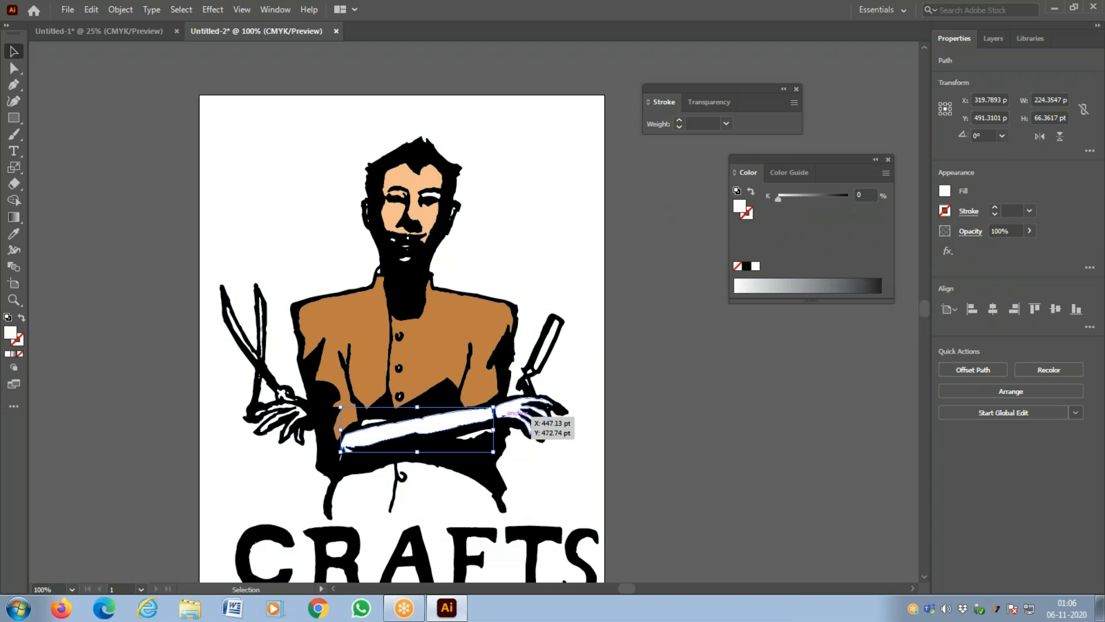
{"action": "left_click", "coordinate": [532, 419]}
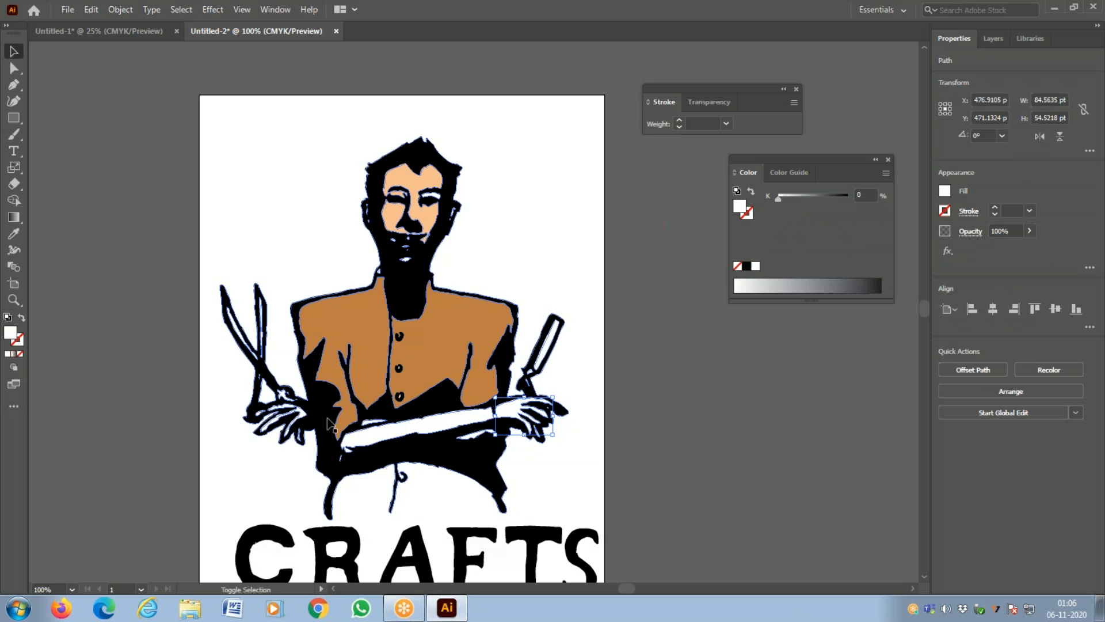
{"action": "left_click", "coordinate": [299, 413], "text": "shift"}
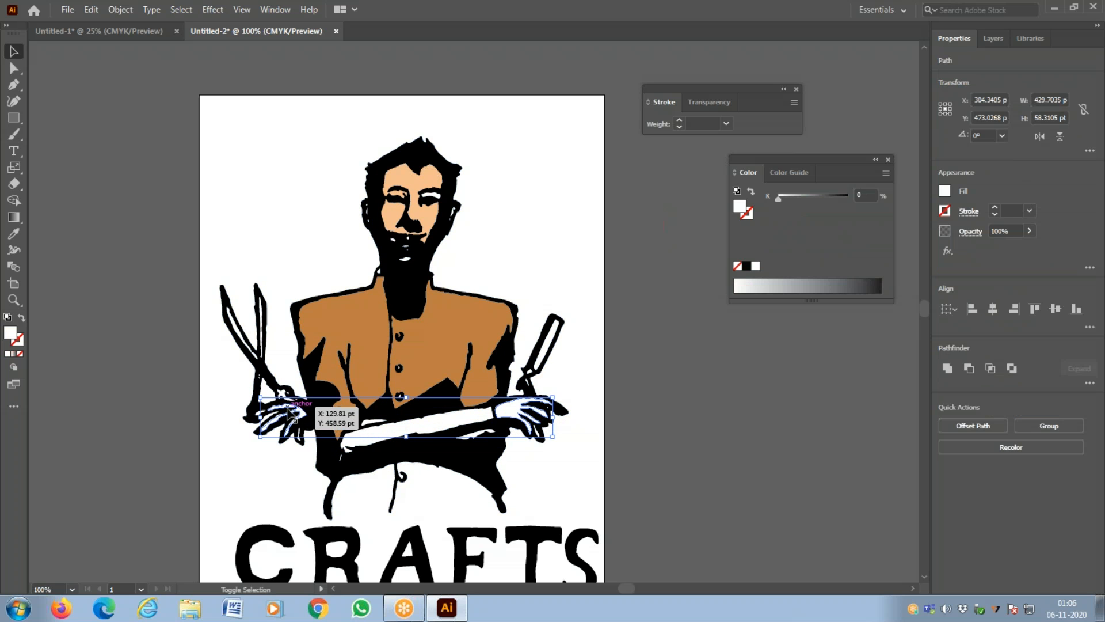
{"action": "left_click", "coordinate": [282, 397], "text": "shift"}
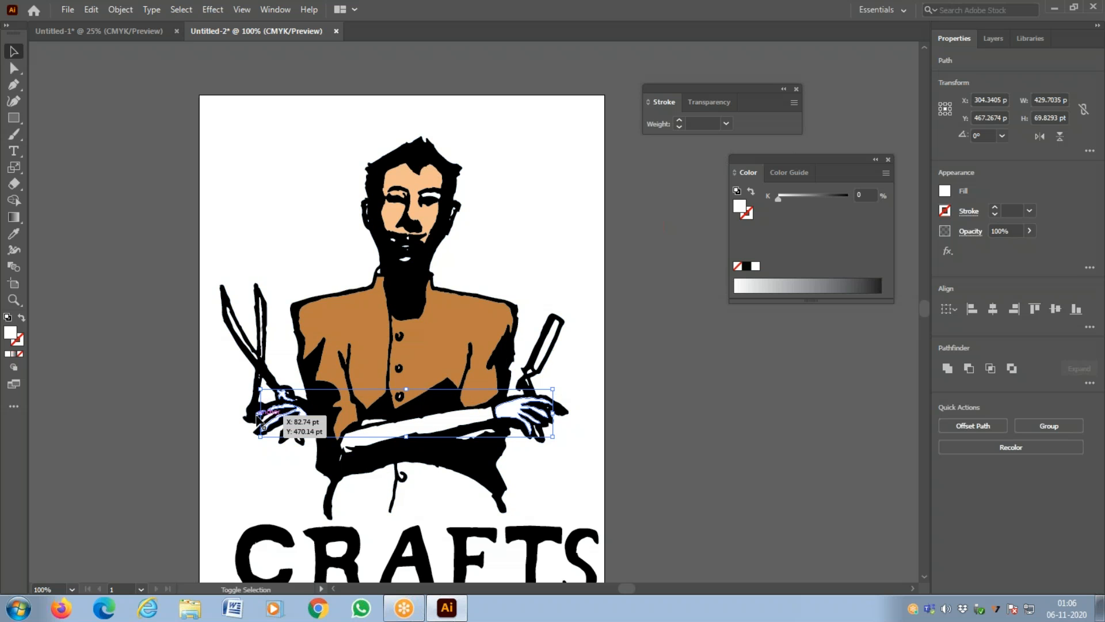
{"action": "left_click", "coordinate": [300, 440], "text": "shift"}
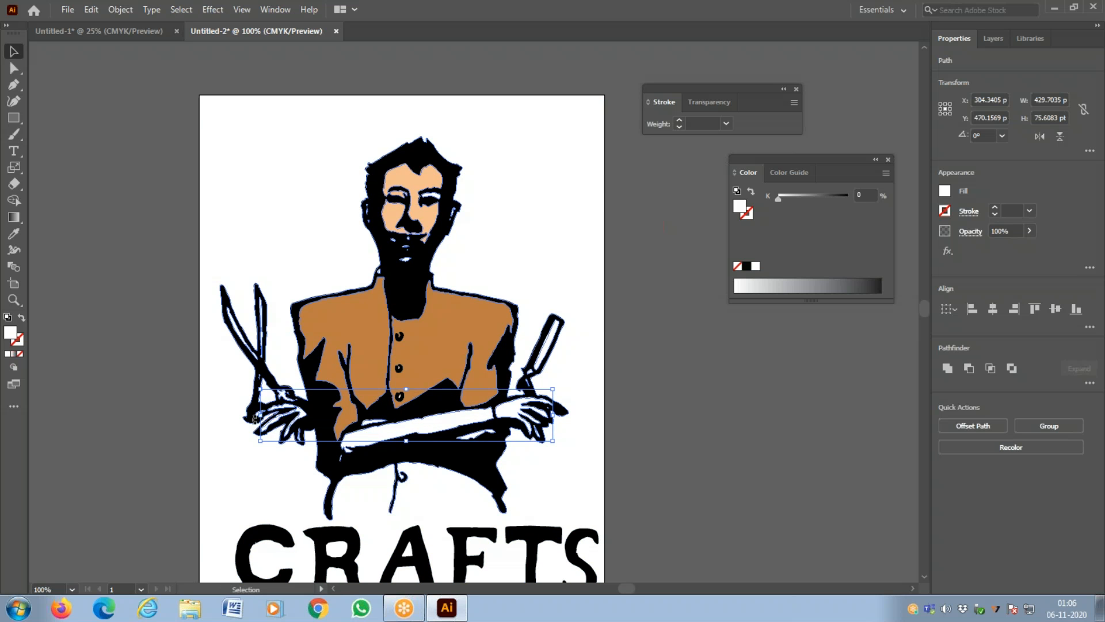
{"action": "key", "text": "z"}
{"action": "left_click", "coordinate": [253, 419]}
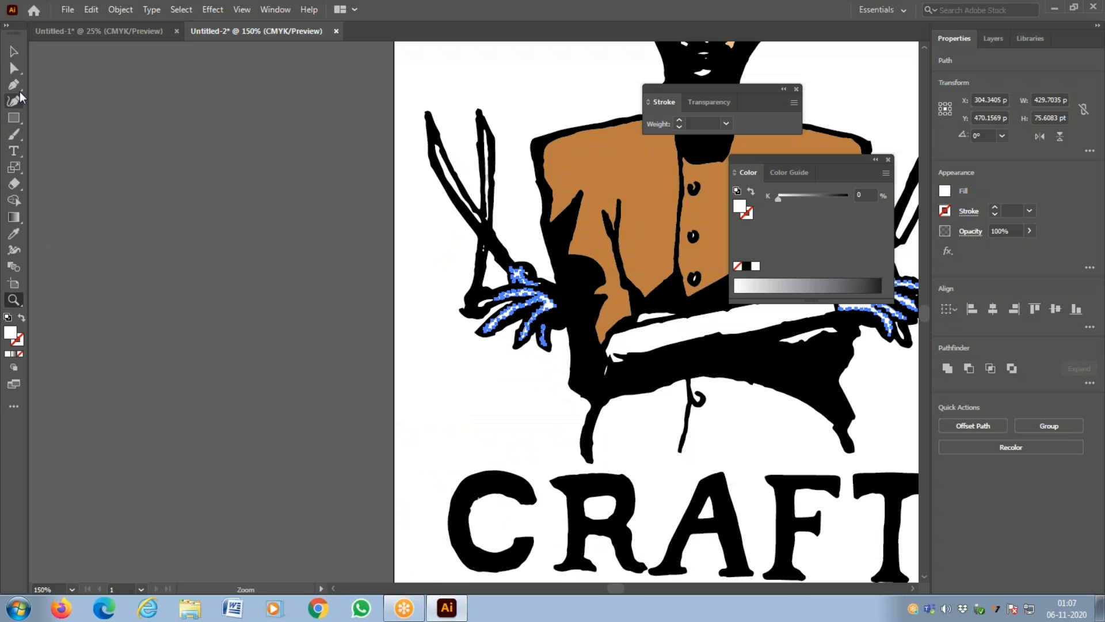
{"action": "left_click", "coordinate": [13, 51]}
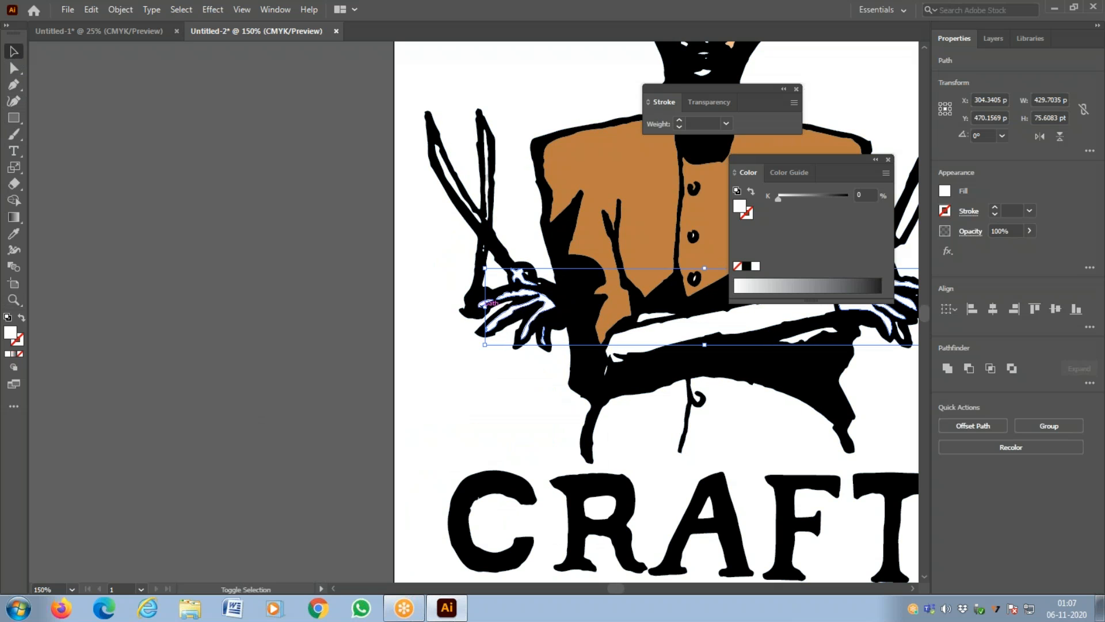
{"action": "left_click_drag", "start_coordinate": [482, 305], "coordinate": [496, 315]}
{"action": "key", "text": "ctrl+plus"}
{"action": "key", "text": "ctrl+plus"}
{"action": "left_click_drag", "start_coordinate": [275, 324], "coordinate": [487, 343]}
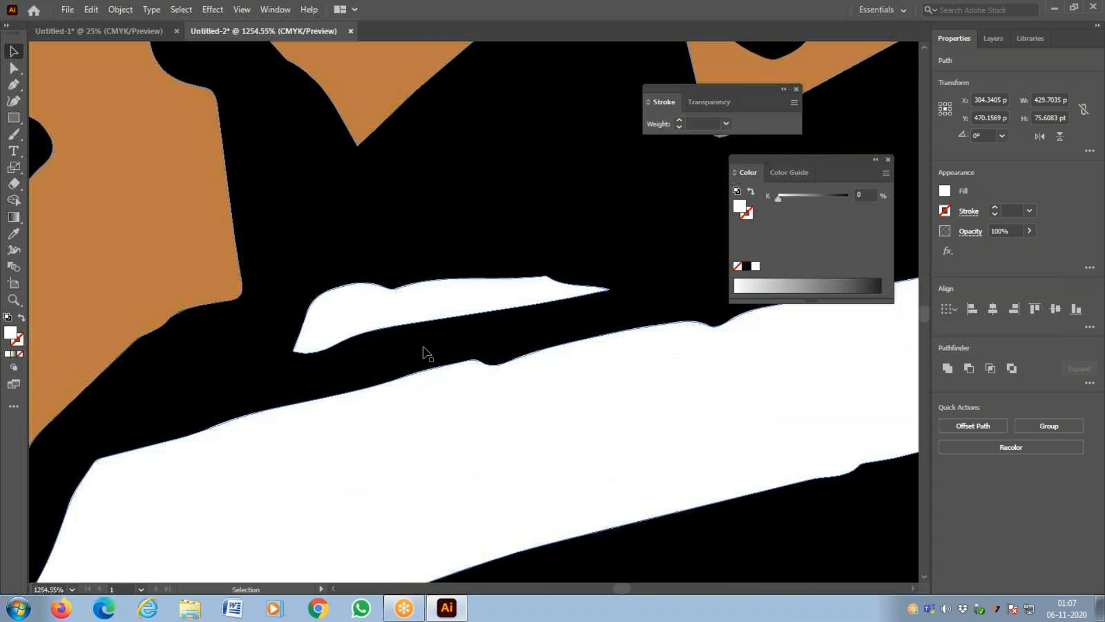
{"action": "key", "text": "shift+m"}
{"action": "key", "text": "ctrl+minus"}
{"action": "key", "text": "ctrl+minus"}
{"action": "key", "text": "ctrl+minus"}
{"action": "key", "text": "ctrl+minus"}
{"action": "key", "text": "ctrl+minus"}
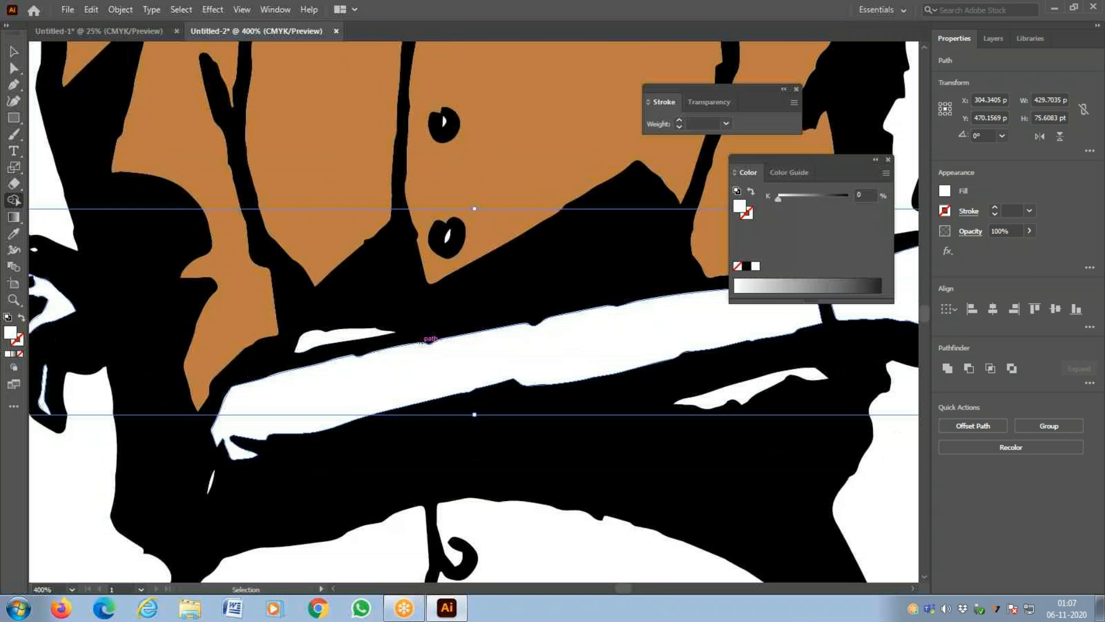
{"action": "key", "text": "ctrl+space"}
{"action": "left_click_drag", "start_coordinate": [208, 353], "coordinate": [298, 353]}
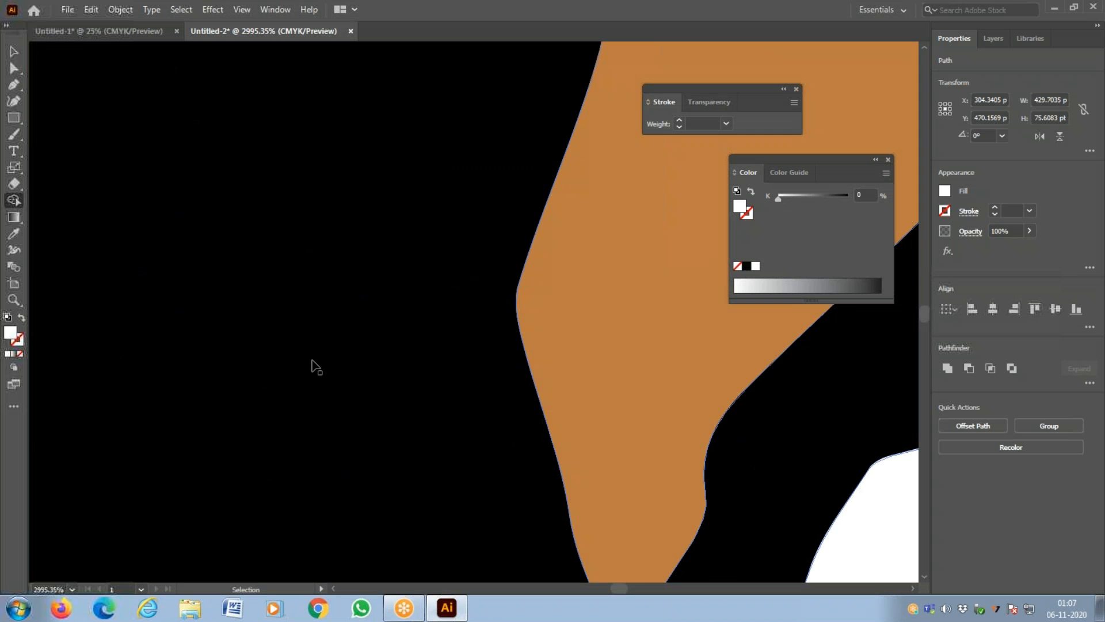
{"action": "key", "text": "ctrl+minus"}
{"action": "key", "text": "ctrl+minus"}
{"action": "key", "text": "ctrl+minus"}
{"action": "key", "text": "ctrl+minus"}
{"action": "key", "text": "ctrl+minus"}
{"action": "key", "text": "ctrl+minus"}
{"action": "key", "text": "ctrl+minus"}
{"action": "key", "text": "ctrl+minus"}
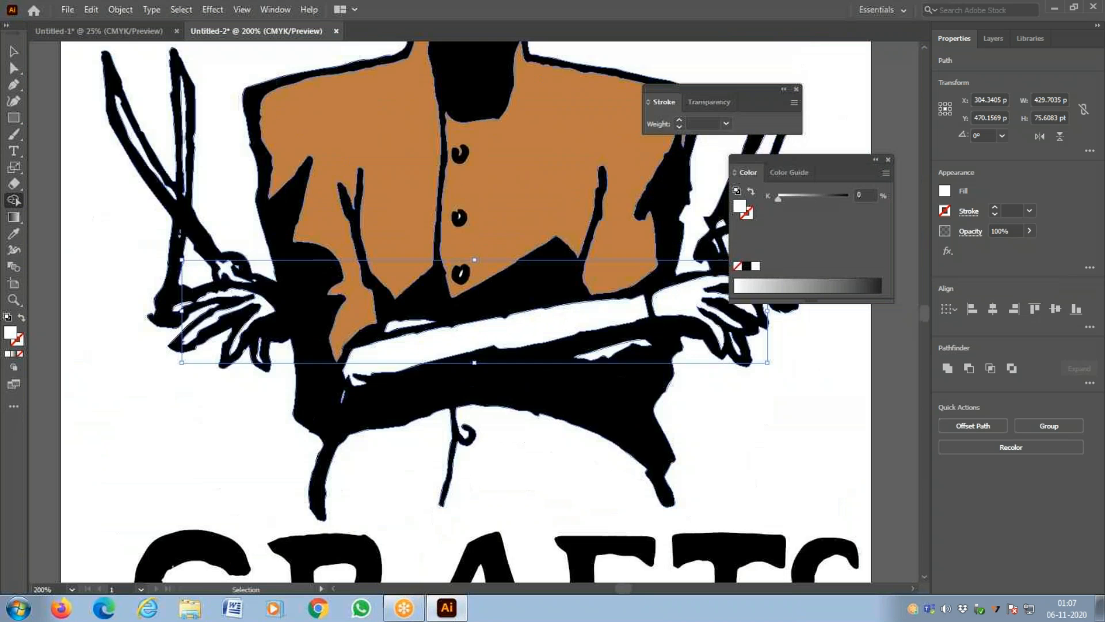
Step: Add the small white fingertip shape at the outer edge of the scissors-side hand to the selection
{"action": "left_click", "coordinate": [14, 52]}
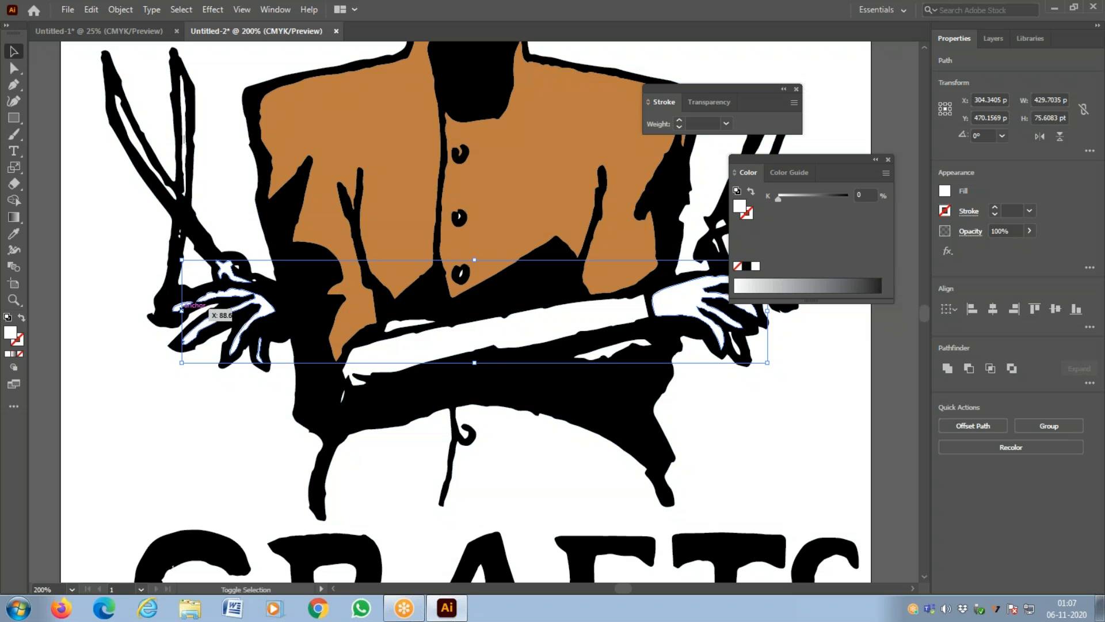
{"action": "key", "text": "a"}
{"action": "key", "text": "ctrl+equal"}
{"action": "key", "text": "z"}
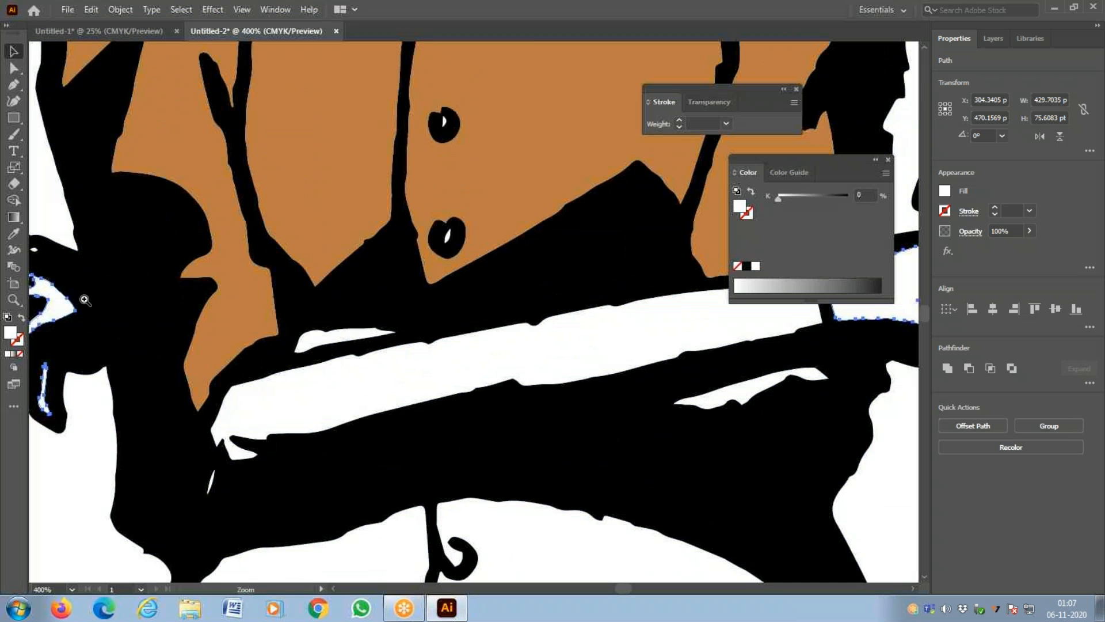
{"action": "left_click", "coordinate": [84, 299]}
{"action": "key", "text": "v"}
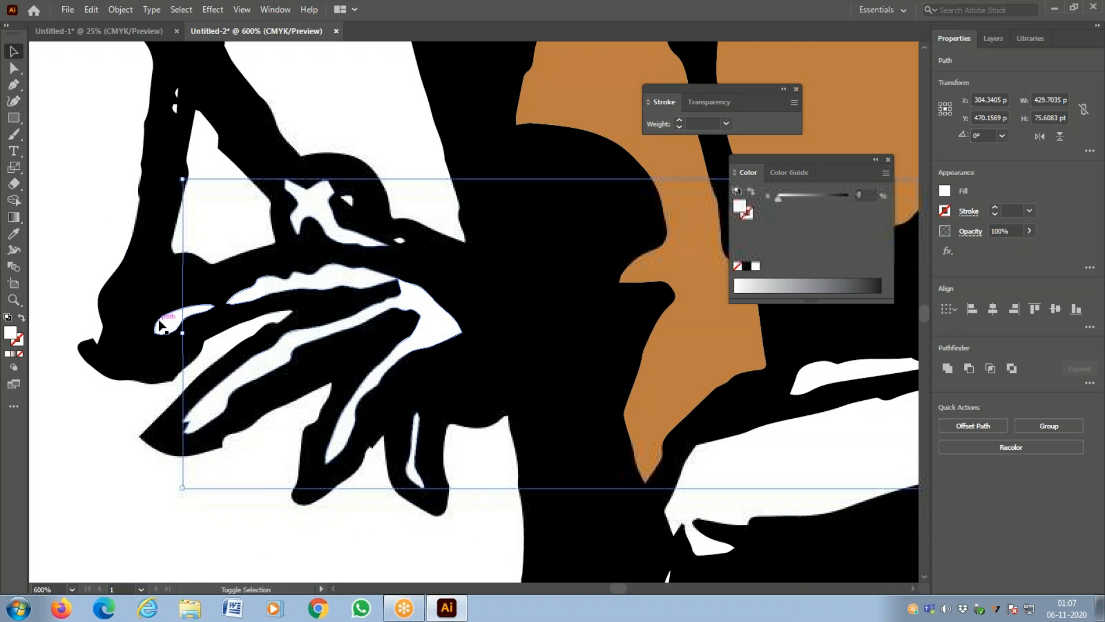
{"action": "left_click", "coordinate": [163, 326], "text": "shift"}
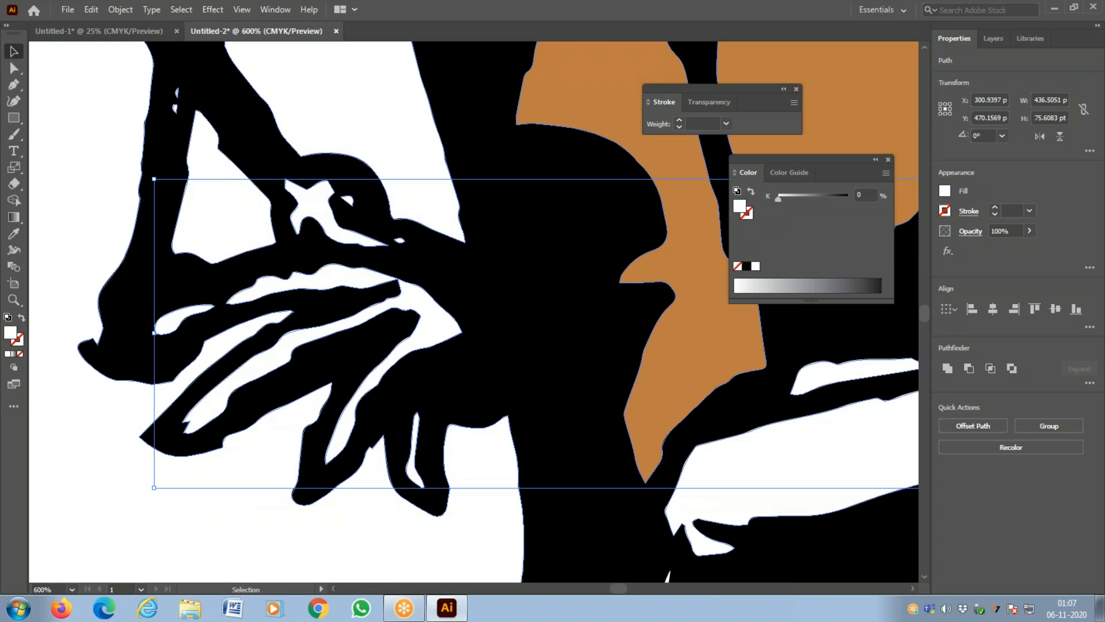
Step: Fill the selected hand shapes with pale skin tone F9C9A2 in RGB color mode
{"action": "key", "text": "ctrl+1"}
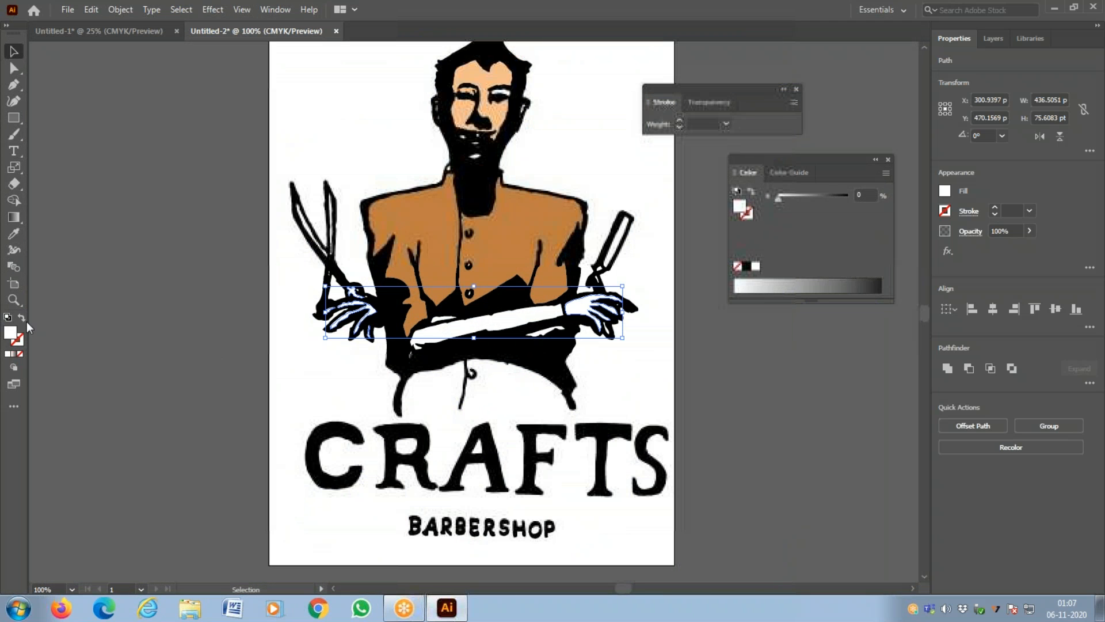
{"action": "double_click", "coordinate": [12, 337]}
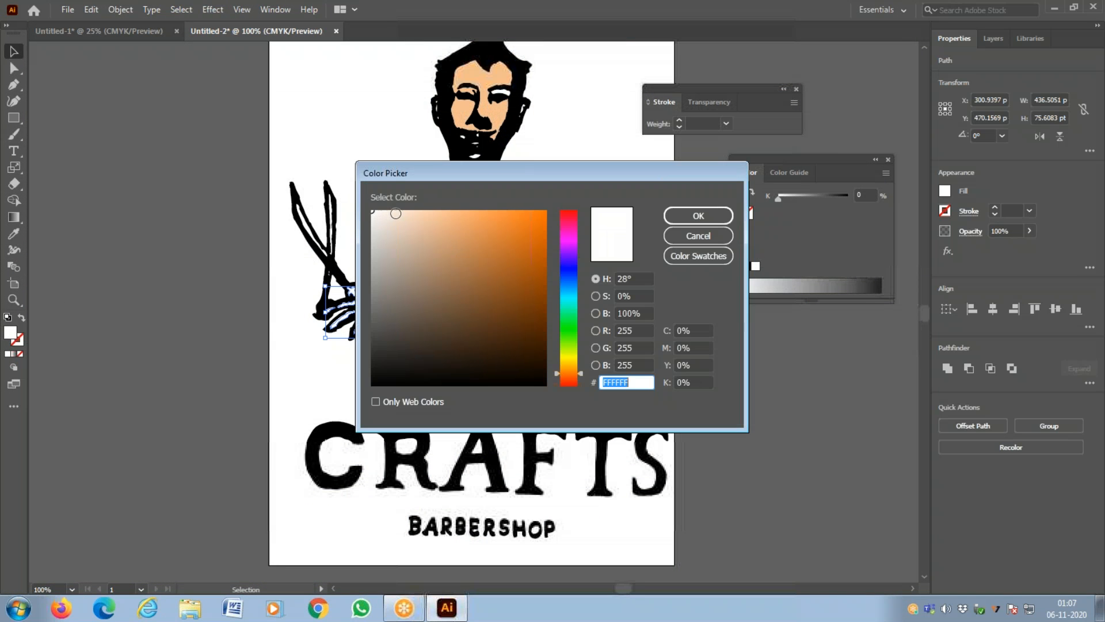
{"action": "left_click", "coordinate": [395, 214]}
{"action": "left_click", "coordinate": [432, 214]}
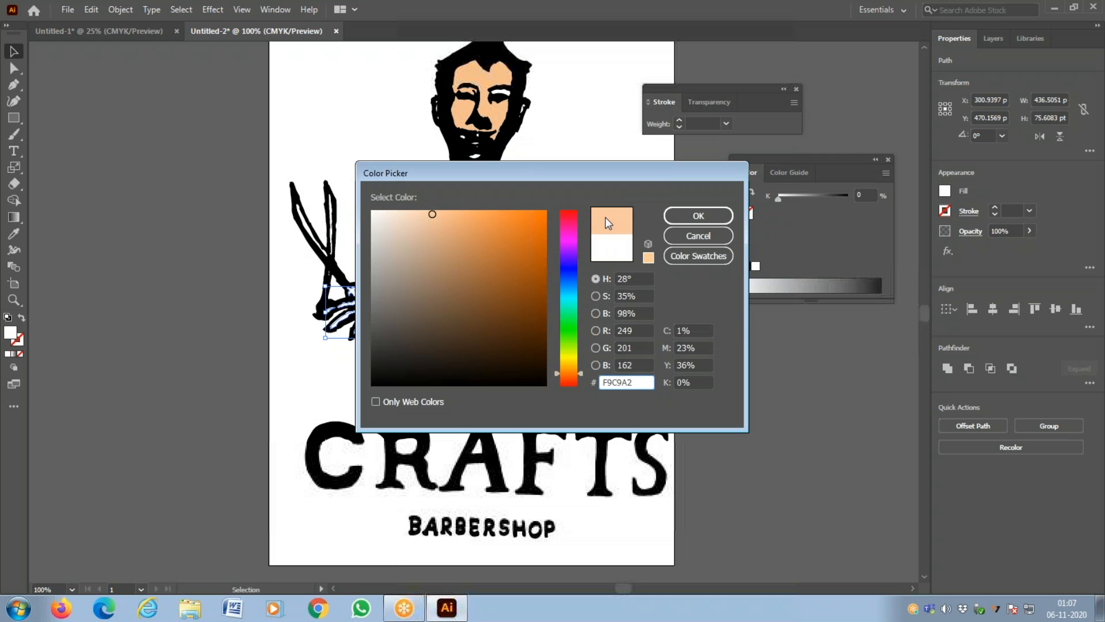
{"action": "left_click", "coordinate": [679, 216]}
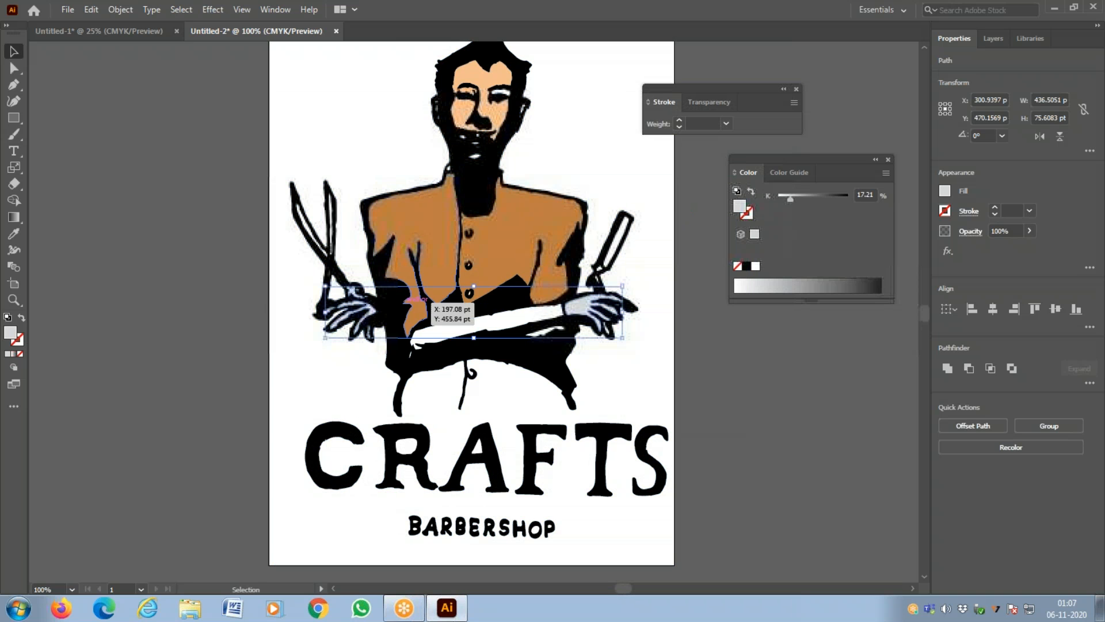
{"action": "left_click", "coordinate": [886, 174]}
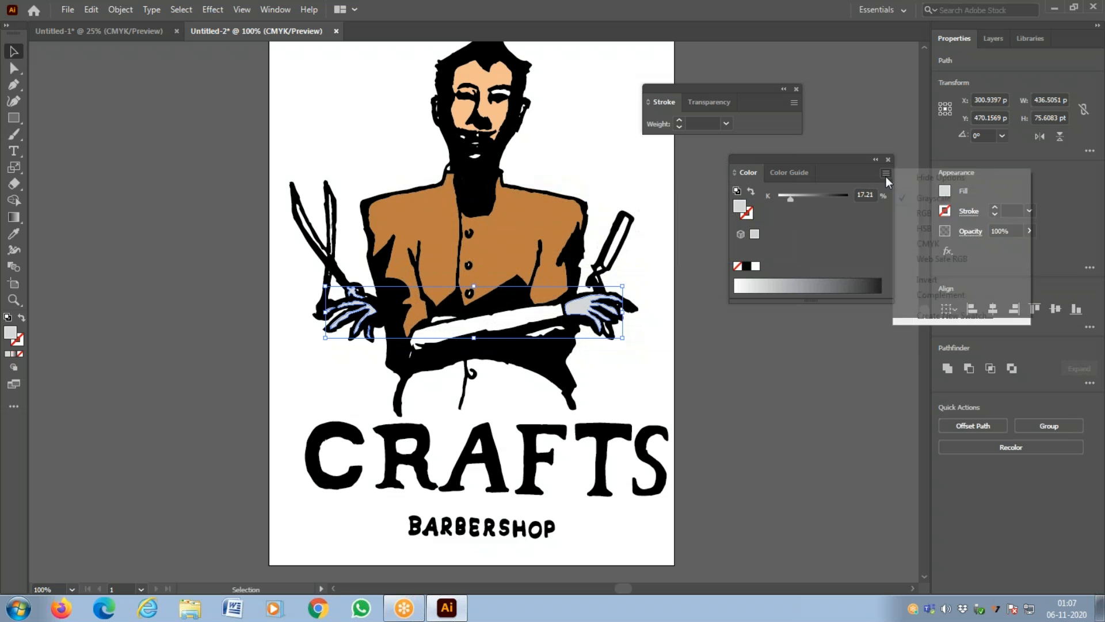
{"action": "left_click", "coordinate": [912, 213]}
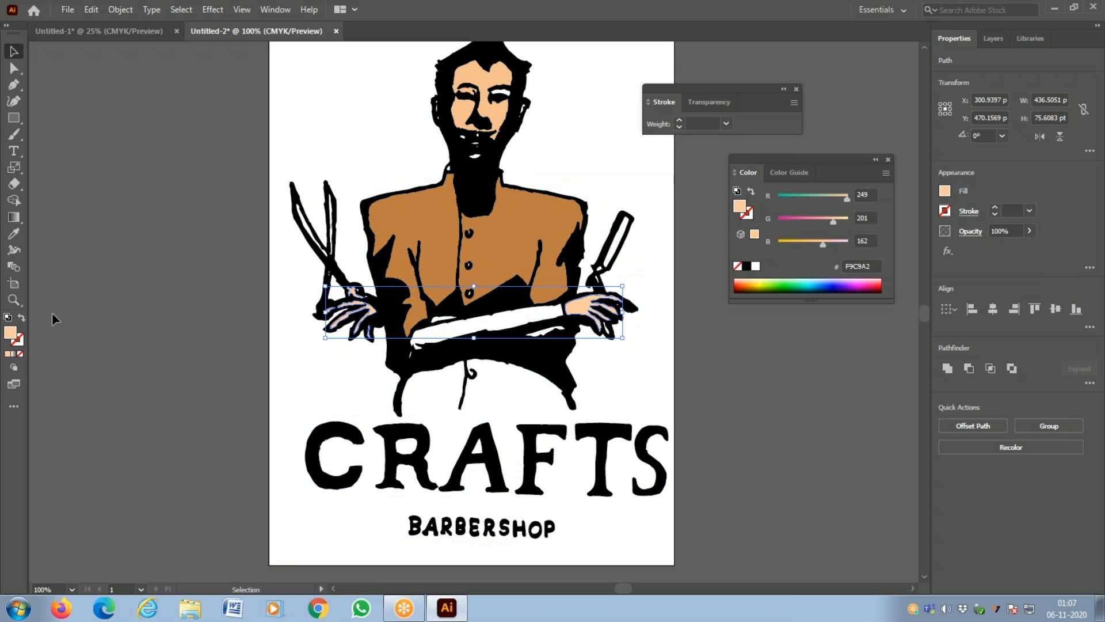
Step: Change the hand shapes' fill to the deeper skin tone F9B27D and deselect them
{"action": "double_click", "coordinate": [10, 333]}
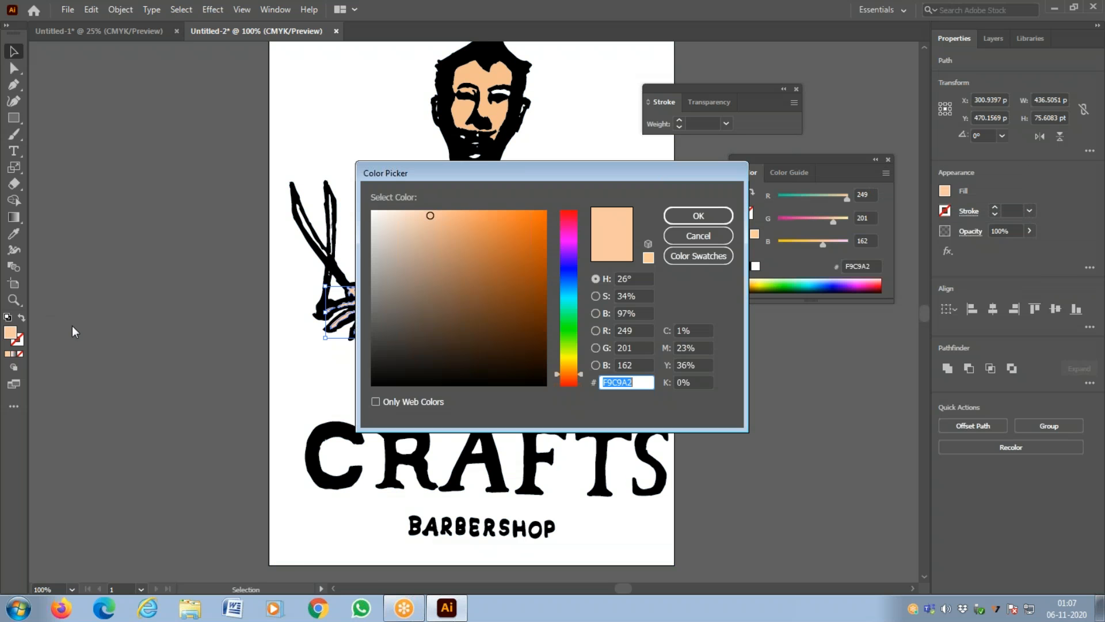
{"action": "left_click", "coordinate": [463, 213]}
{"action": "left_click", "coordinate": [698, 215]}
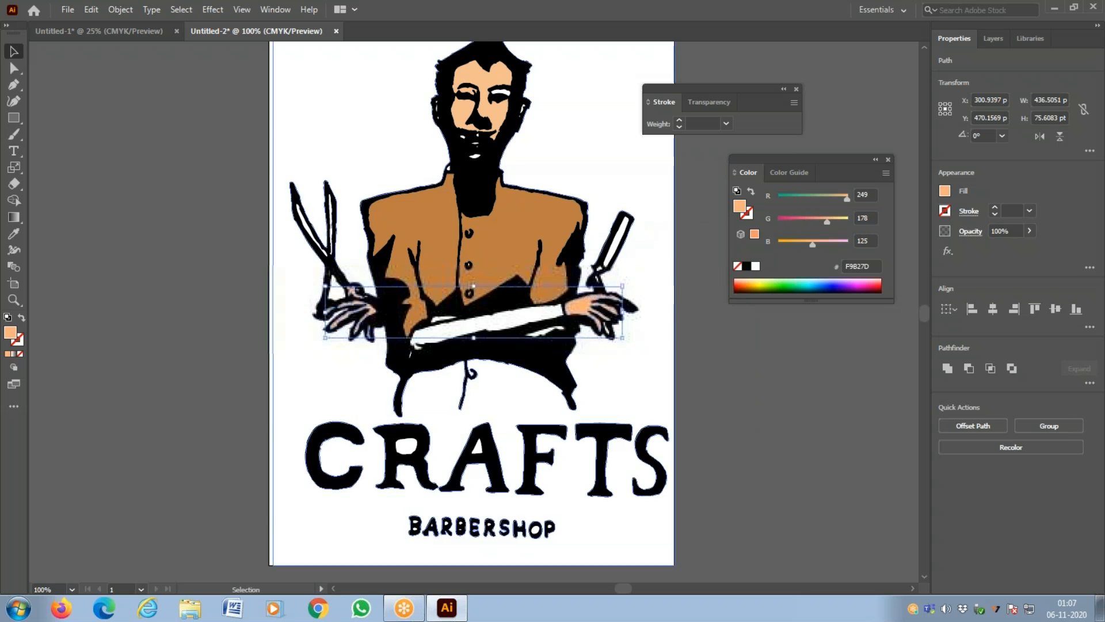
{"action": "left_click", "coordinate": [116, 102]}
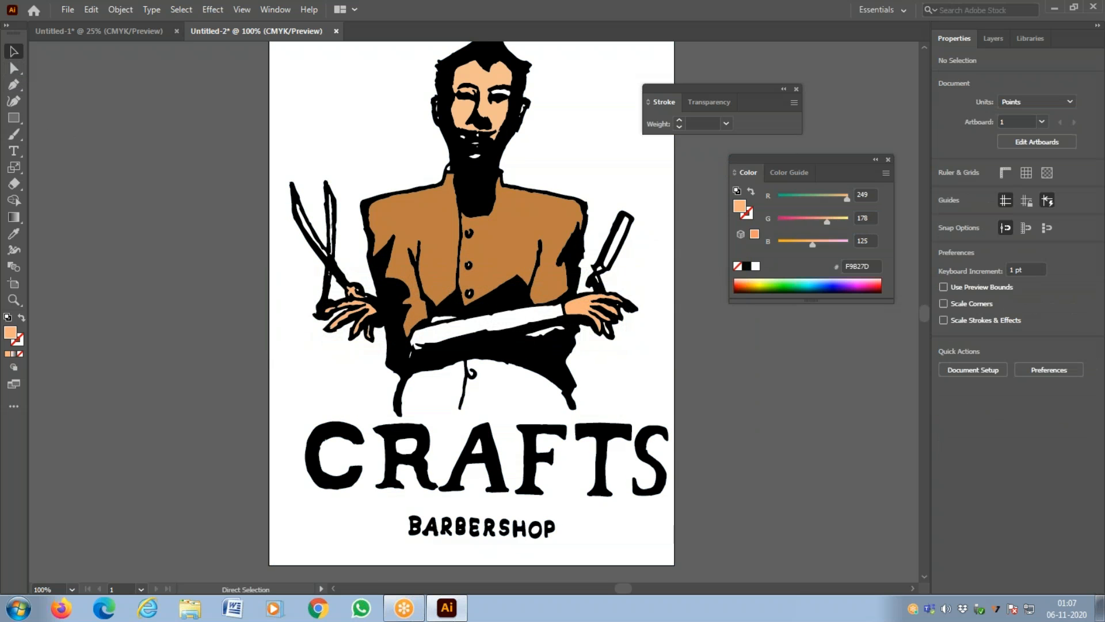
Step: Fill the long white forearm sleeve across the barber's body with the orange-brown sampled from the jacket, and deselect it
{"action": "key", "text": "ctrl+minus"}
{"action": "key", "text": "ctrl+minus"}
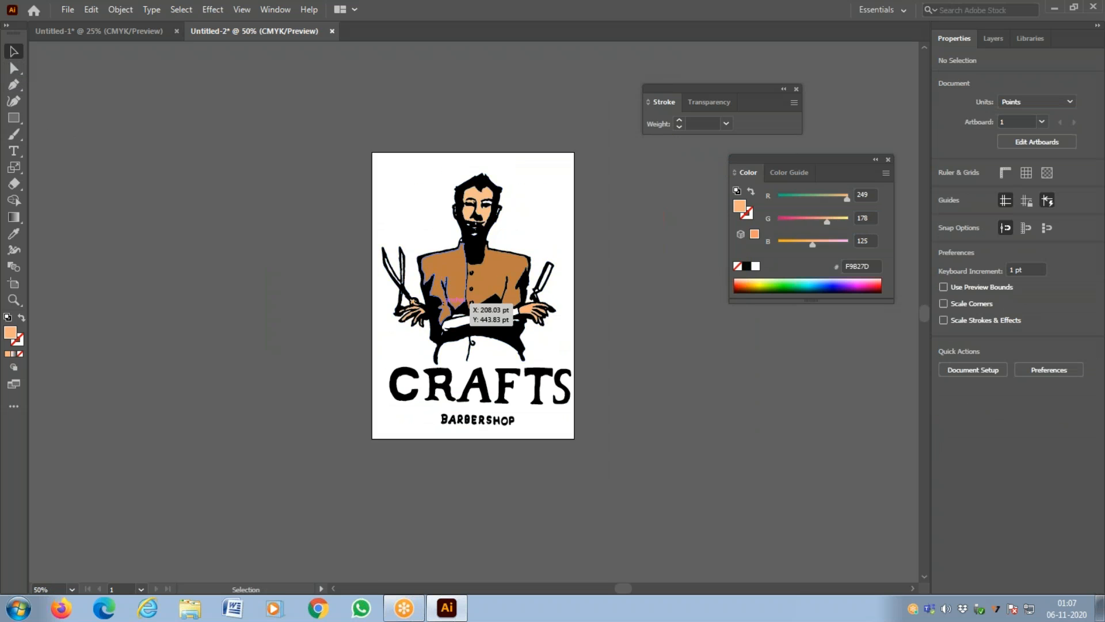
{"action": "key", "text": "z"}
{"action": "left_click", "coordinate": [503, 327]}
{"action": "left_click", "coordinate": [479, 314]}
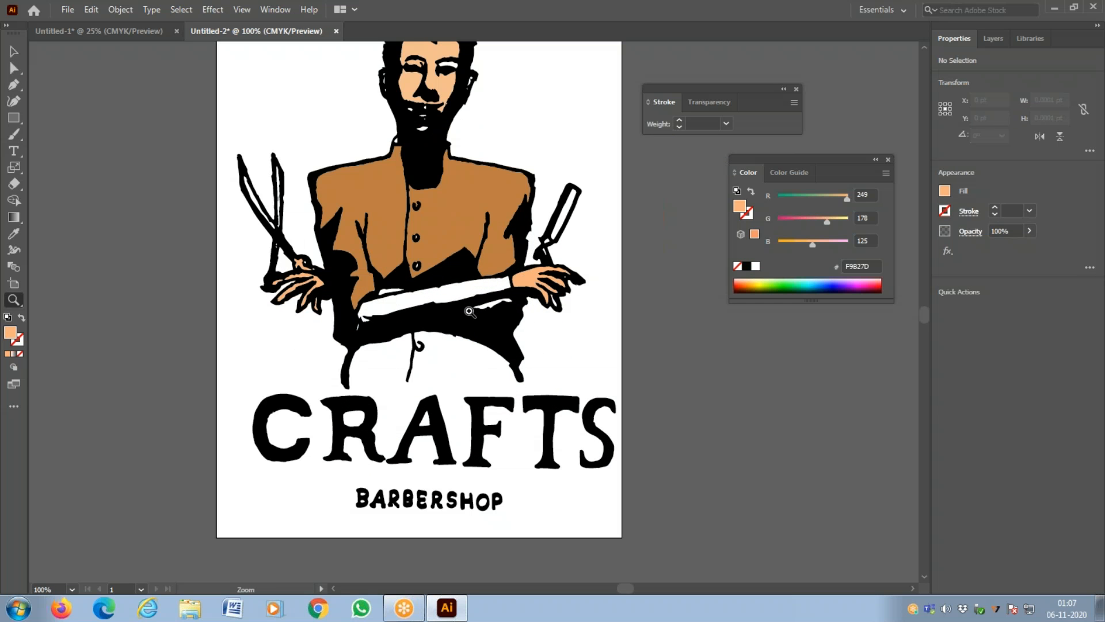
{"action": "left_click", "coordinate": [14, 51]}
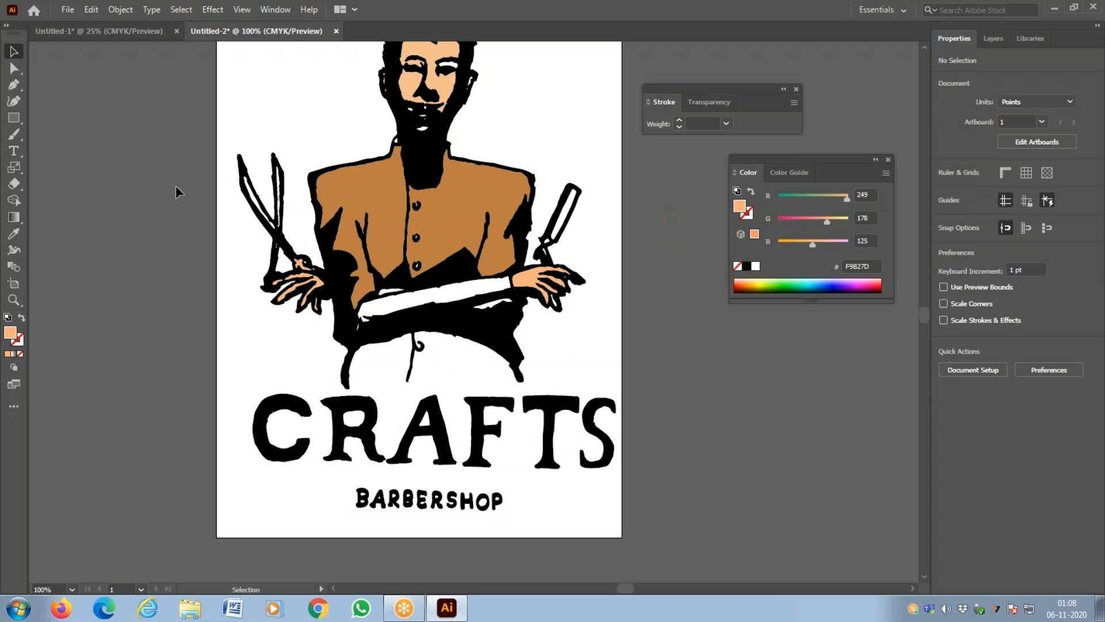
{"action": "left_click", "coordinate": [372, 295]}
{"action": "left_click", "coordinate": [15, 234]}
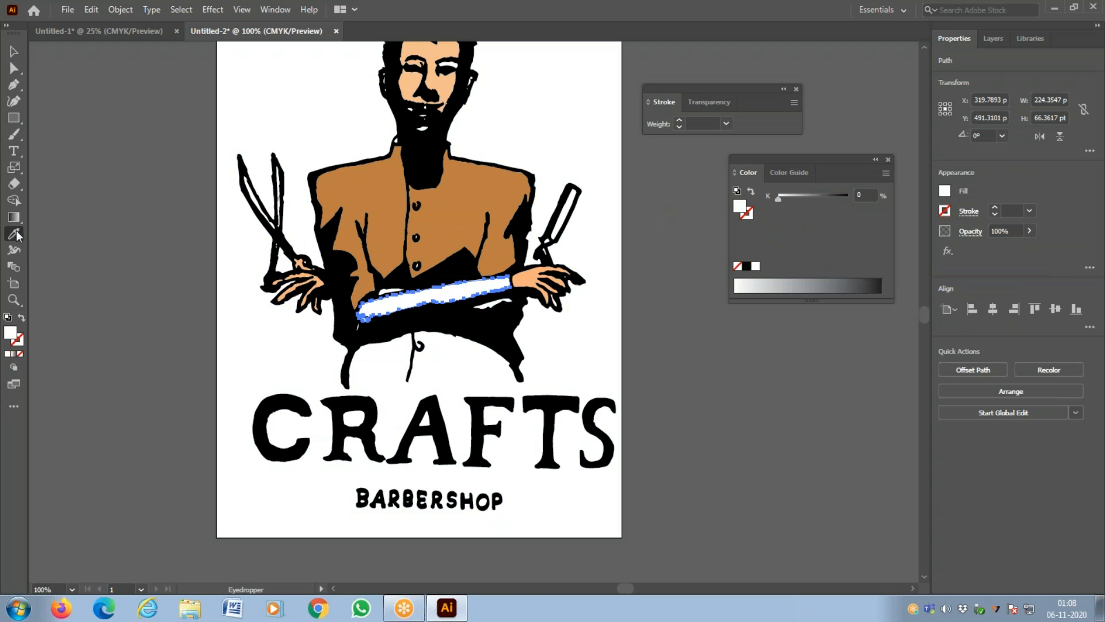
{"action": "left_click", "coordinate": [386, 188]}
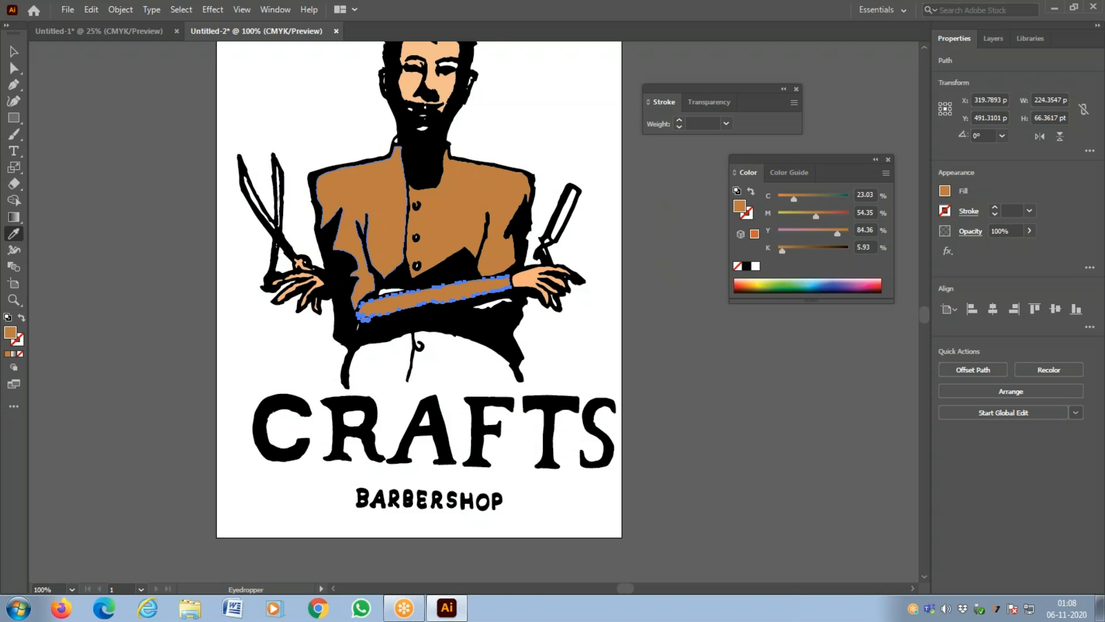
{"action": "left_click", "coordinate": [14, 52]}
{"action": "left_click", "coordinate": [546, 310]}
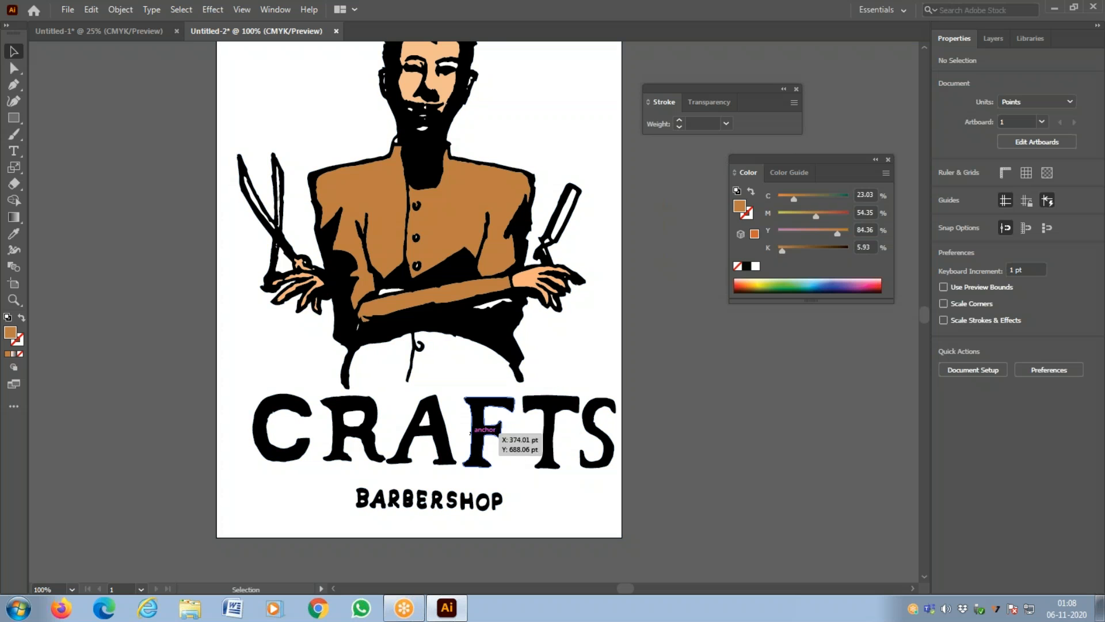
Step: Fill the white shape above the barber's eye on the razor side with the skin tone sampled from his face
{"action": "key", "text": "z"}
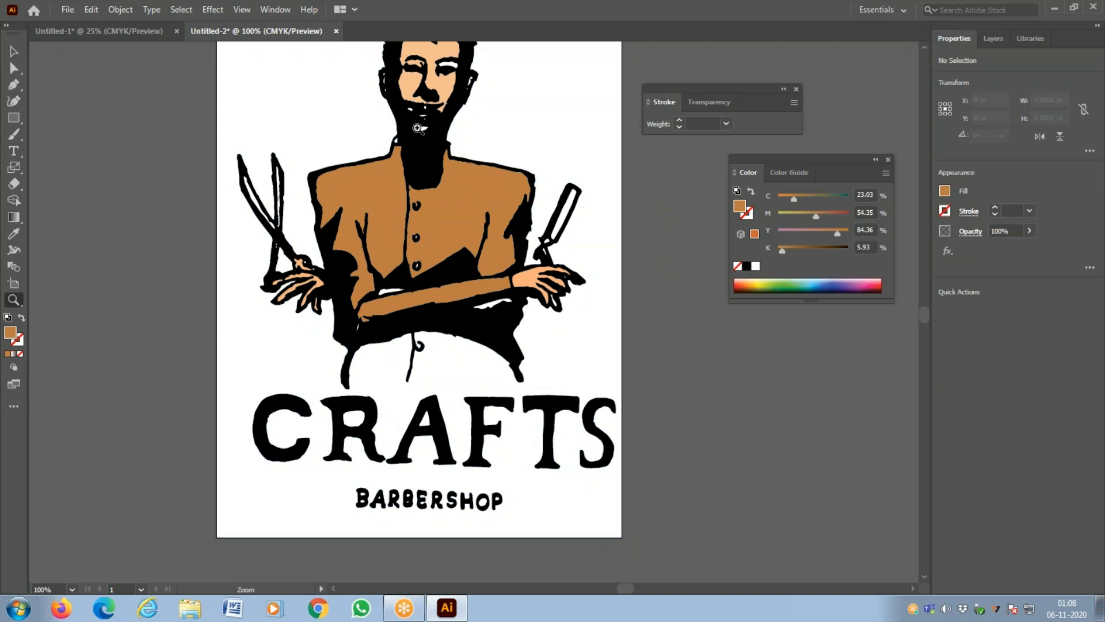
{"action": "left_click", "coordinate": [424, 113]}
{"action": "left_click", "coordinate": [424, 113]}
{"action": "left_click_drag", "start_coordinate": [515, 456], "coordinate": [366, 202]}
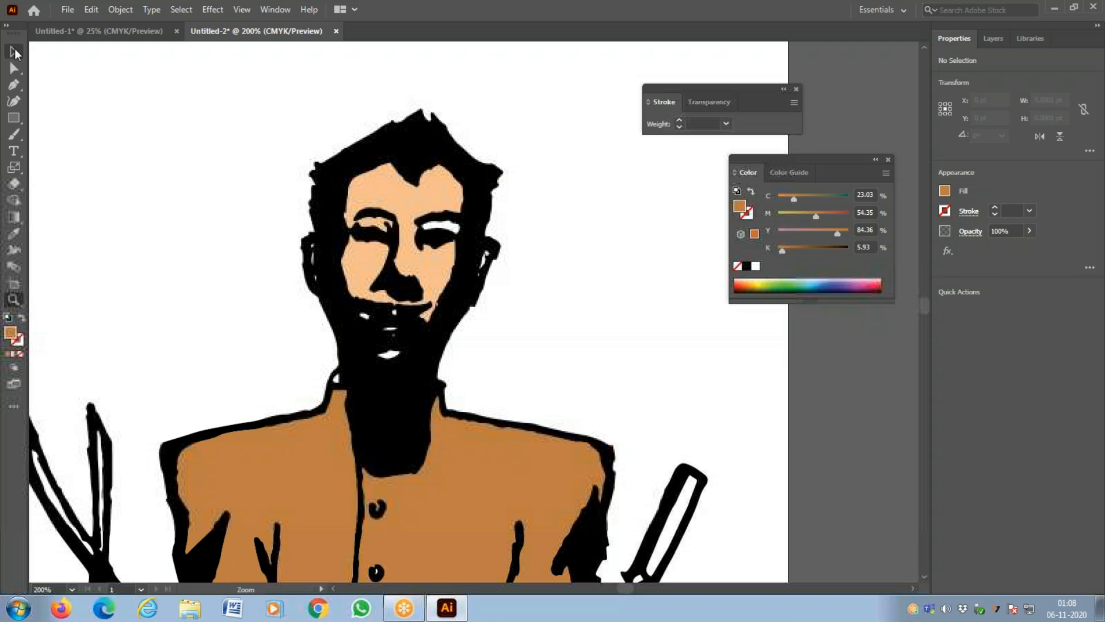
{"action": "left_click", "coordinate": [14, 52]}
{"action": "left_click", "coordinate": [455, 230]}
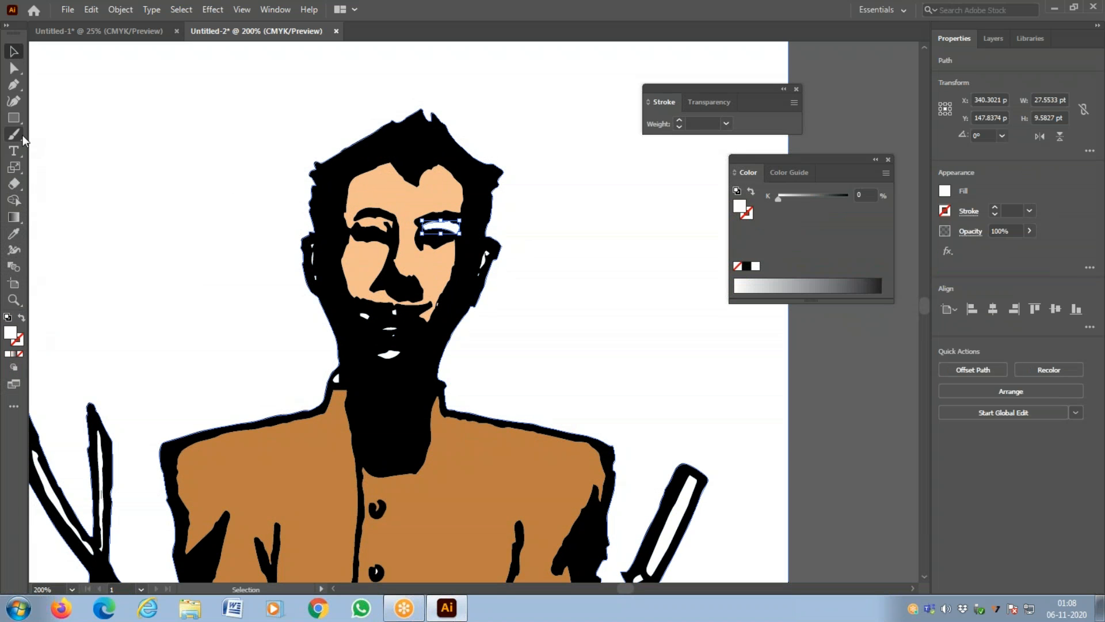
{"action": "left_click", "coordinate": [14, 233]}
{"action": "left_click", "coordinate": [422, 199]}
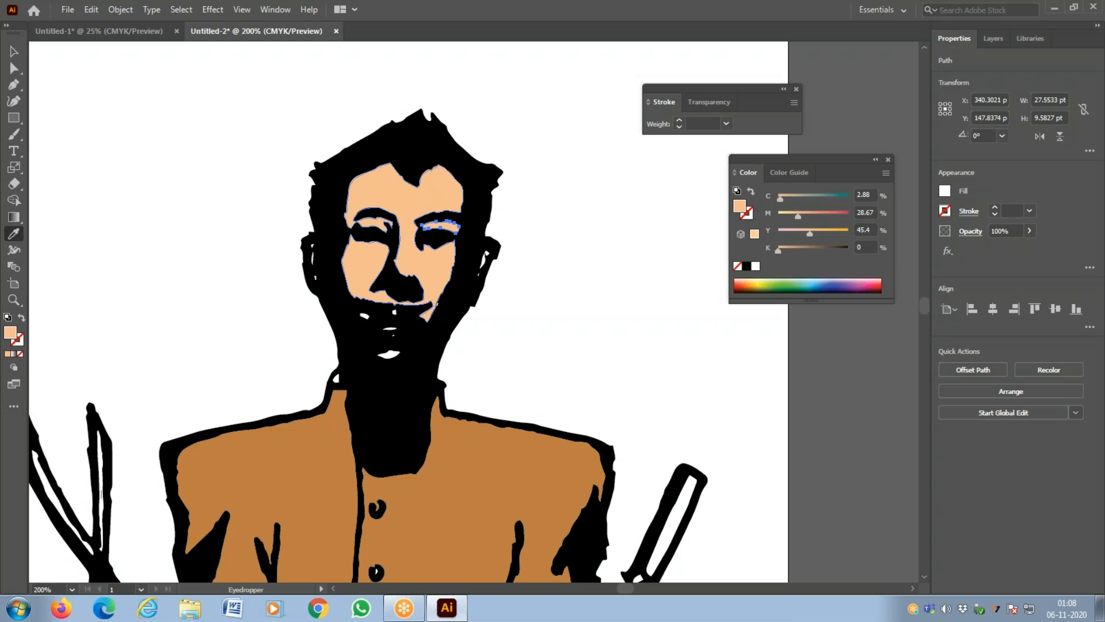
Step: Fill the white chin shape and the small white mustache shape on the scissors side with the face's sampled skin tone
{"action": "left_click", "coordinate": [13, 52]}
{"action": "left_click", "coordinate": [388, 353]}
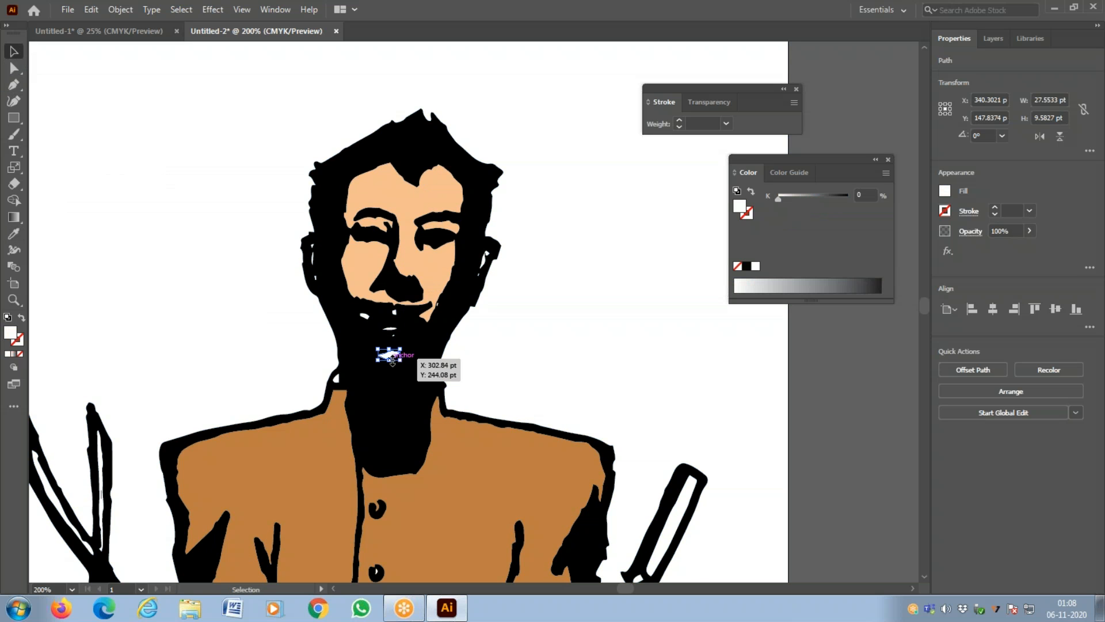
{"action": "left_click", "coordinate": [364, 316], "text": "shift"}
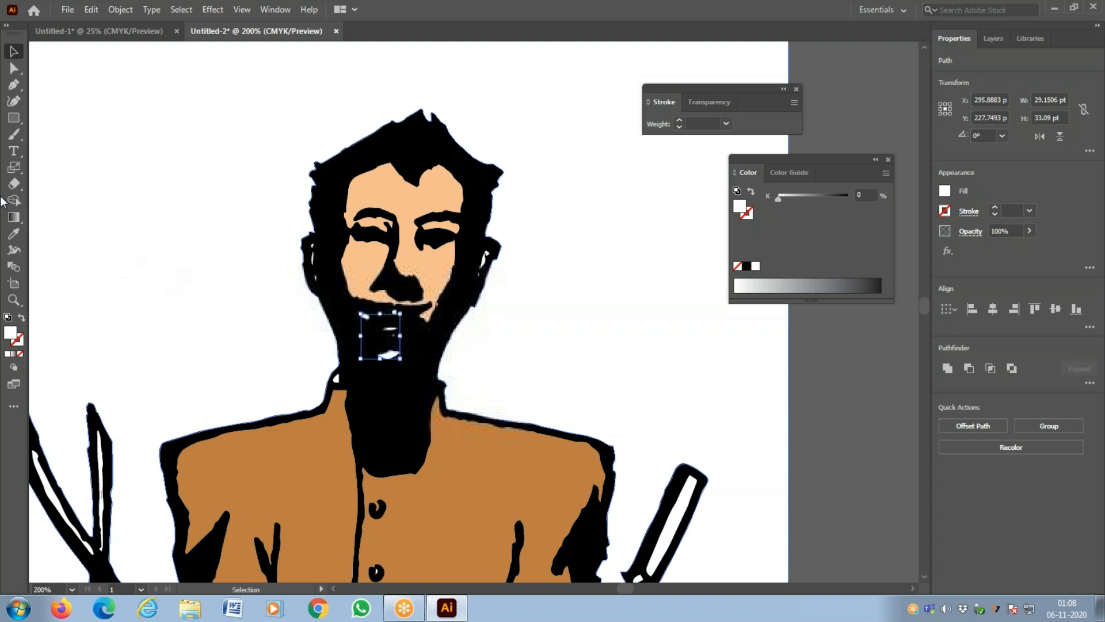
{"action": "left_click", "coordinate": [14, 234]}
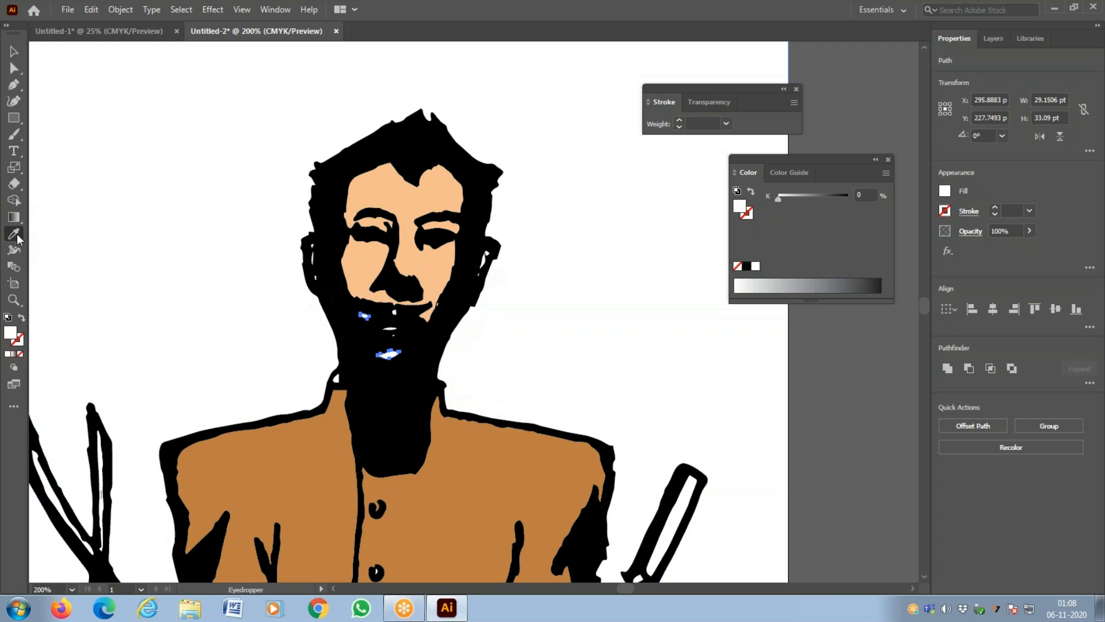
{"action": "left_click", "coordinate": [390, 203]}
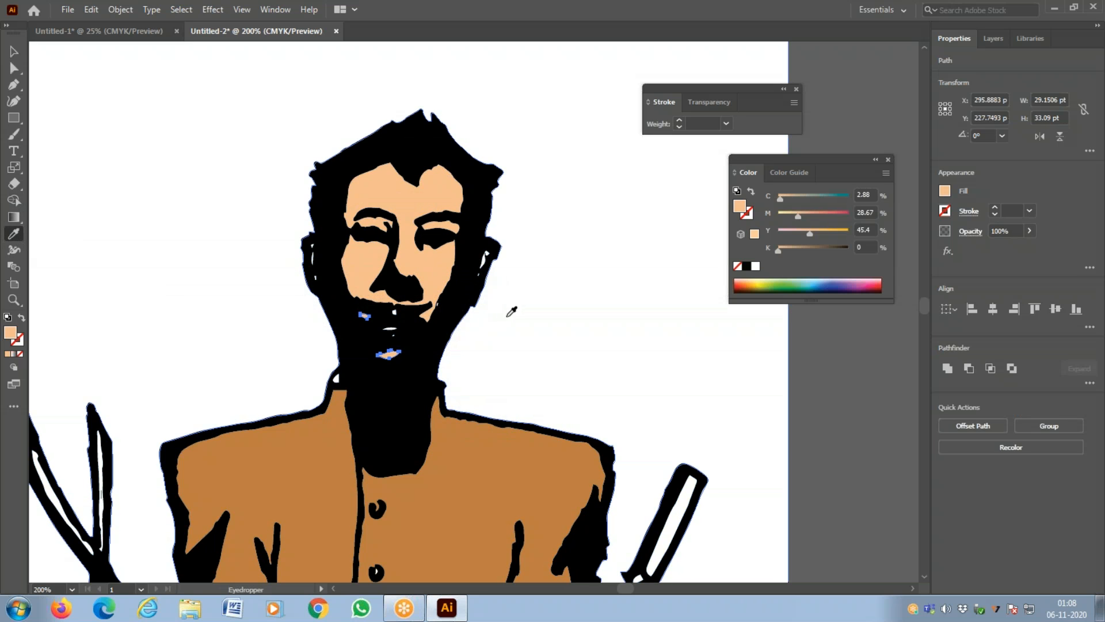
{"action": "left_click", "coordinate": [13, 52]}
{"action": "left_click", "coordinate": [123, 148]}
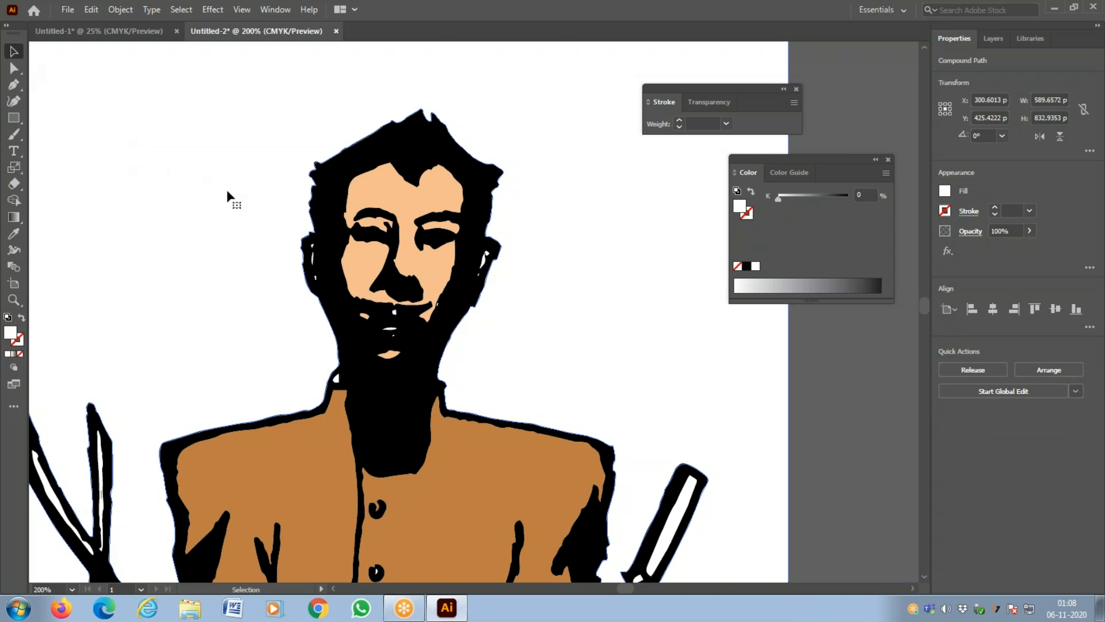
Step: Fill the two small white slivers above and below the crossed forearm with the orange-brown sampled from the jacket
{"action": "key", "text": "ctrl+minus"}
{"action": "key", "text": "ctrl+minus"}
{"action": "key", "text": "ctrl+minus"}
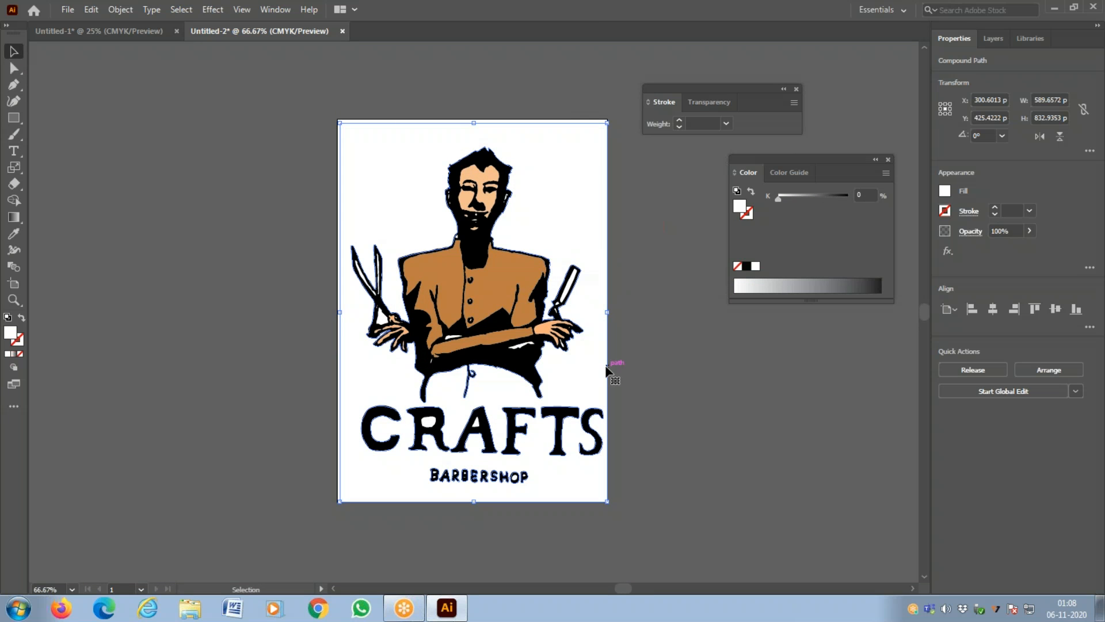
{"action": "key", "text": "z"}
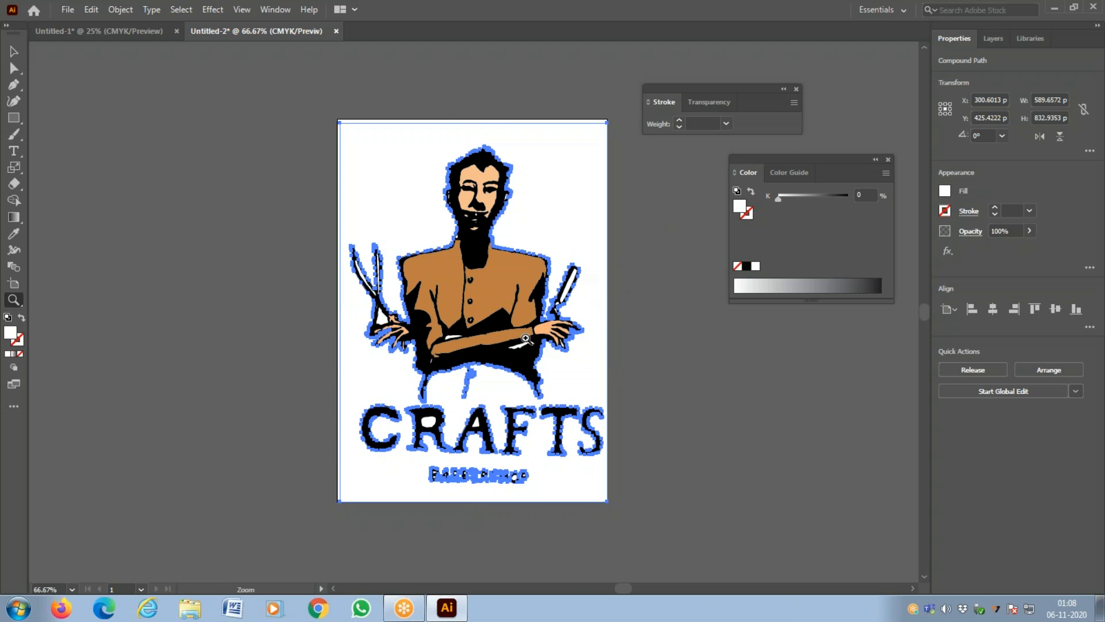
{"action": "left_click", "coordinate": [525, 339]}
{"action": "left_click", "coordinate": [525, 339]}
{"action": "left_click", "coordinate": [13, 51]}
{"action": "left_click", "coordinate": [230, 272]}
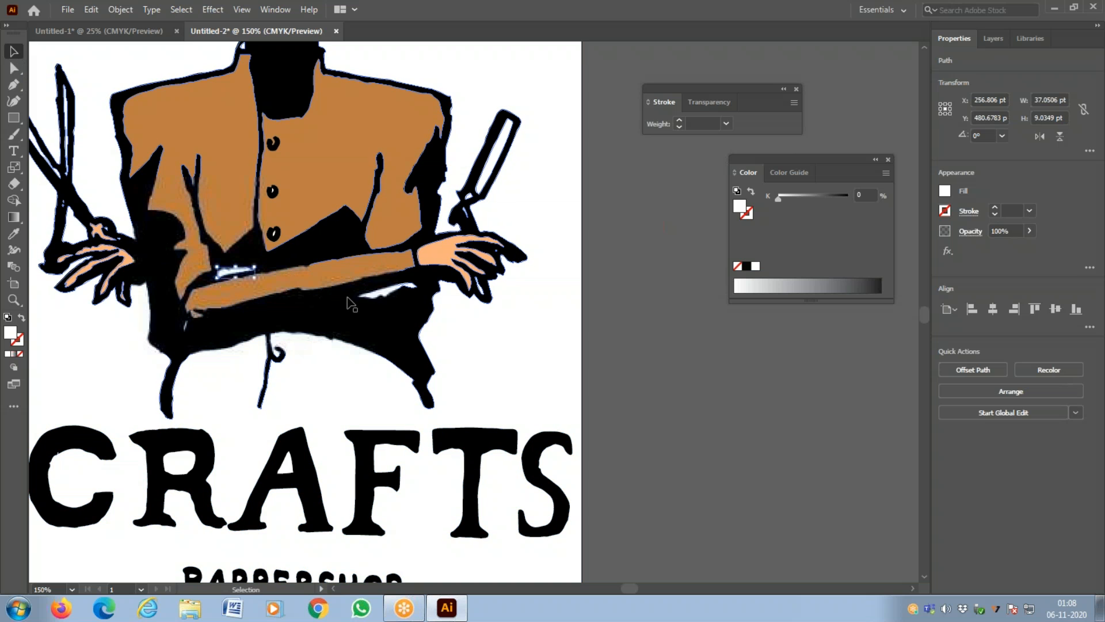
{"action": "left_click", "coordinate": [384, 293], "text": "shift"}
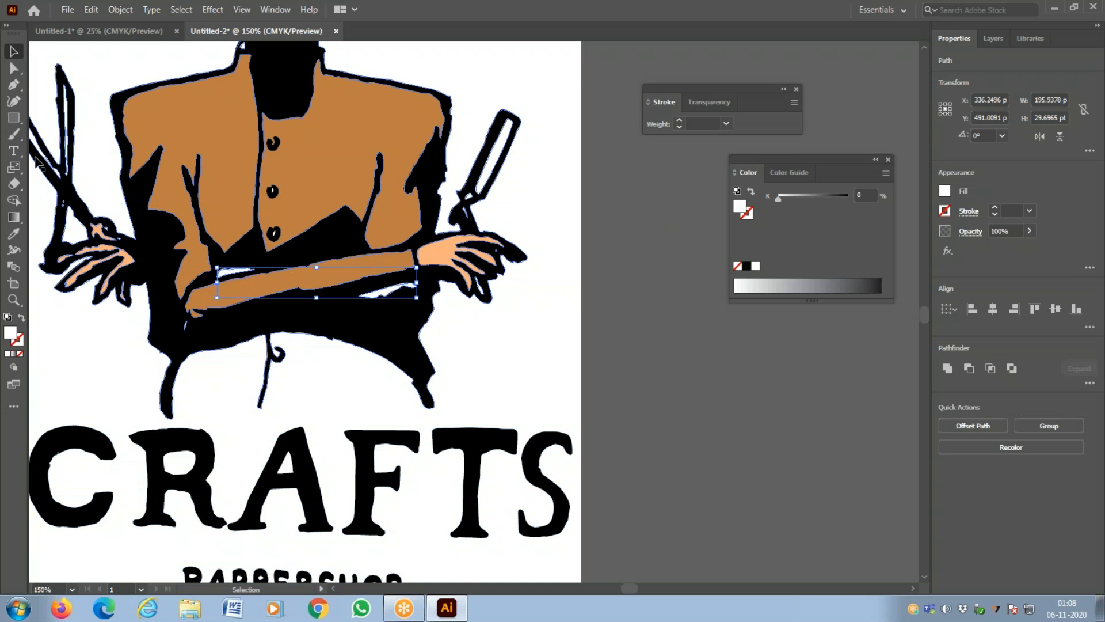
{"action": "key", "text": "i"}
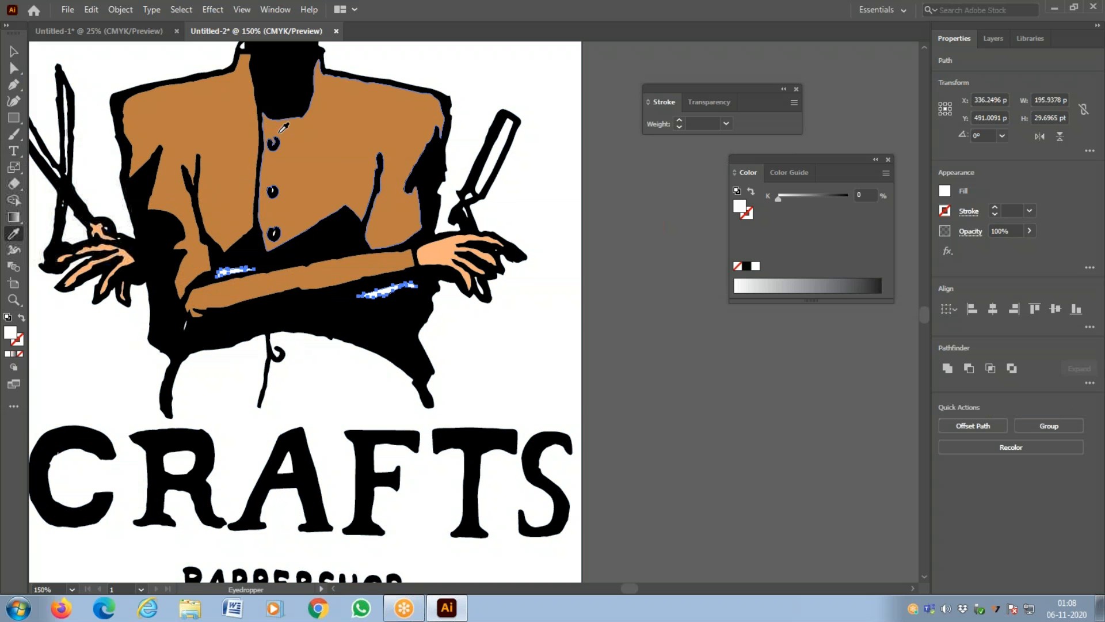
{"action": "left_click", "coordinate": [302, 127]}
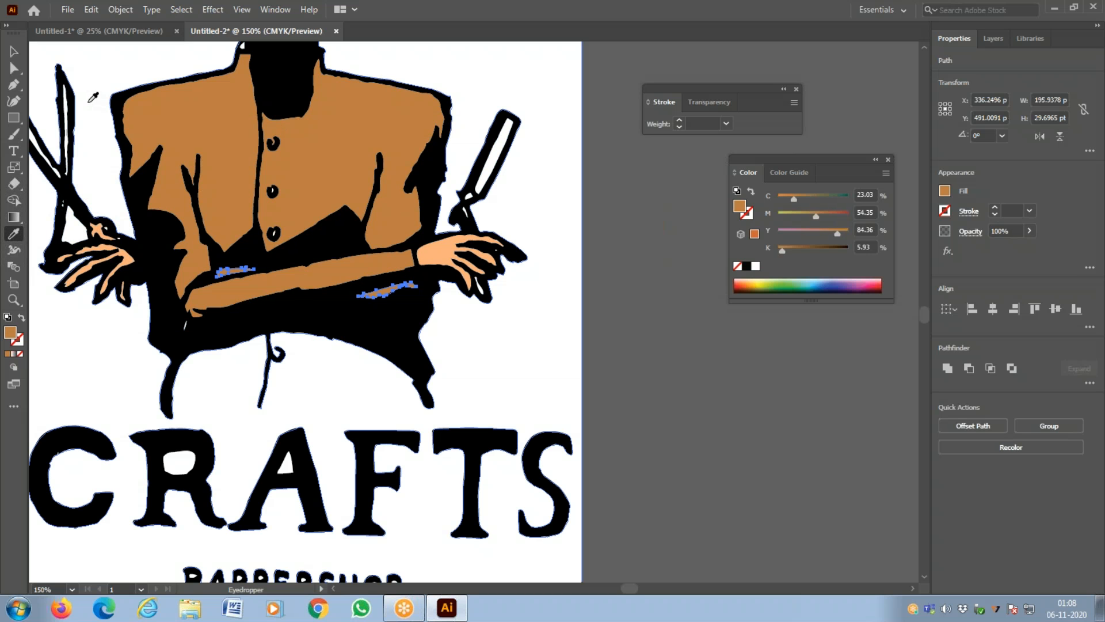
{"action": "left_click", "coordinate": [16, 56]}
{"action": "key", "text": "space"}
{"action": "left_click_drag", "start_coordinate": [469, 256], "coordinate": [545, 378]}
{"action": "key", "text": "ctrl+minus"}
{"action": "key", "text": "ctrl+minus"}
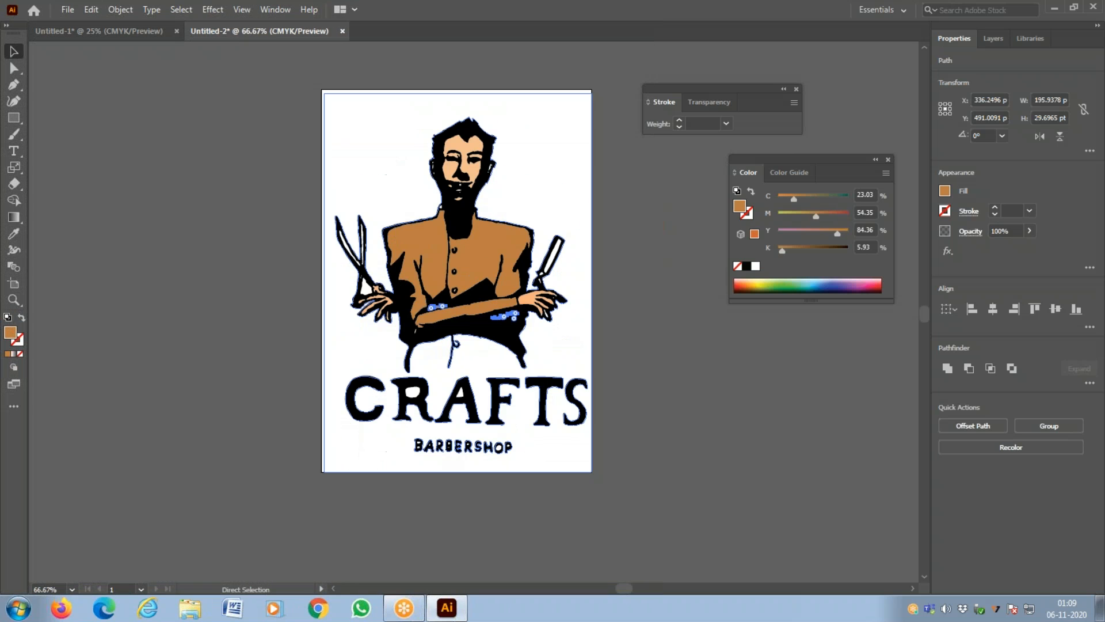